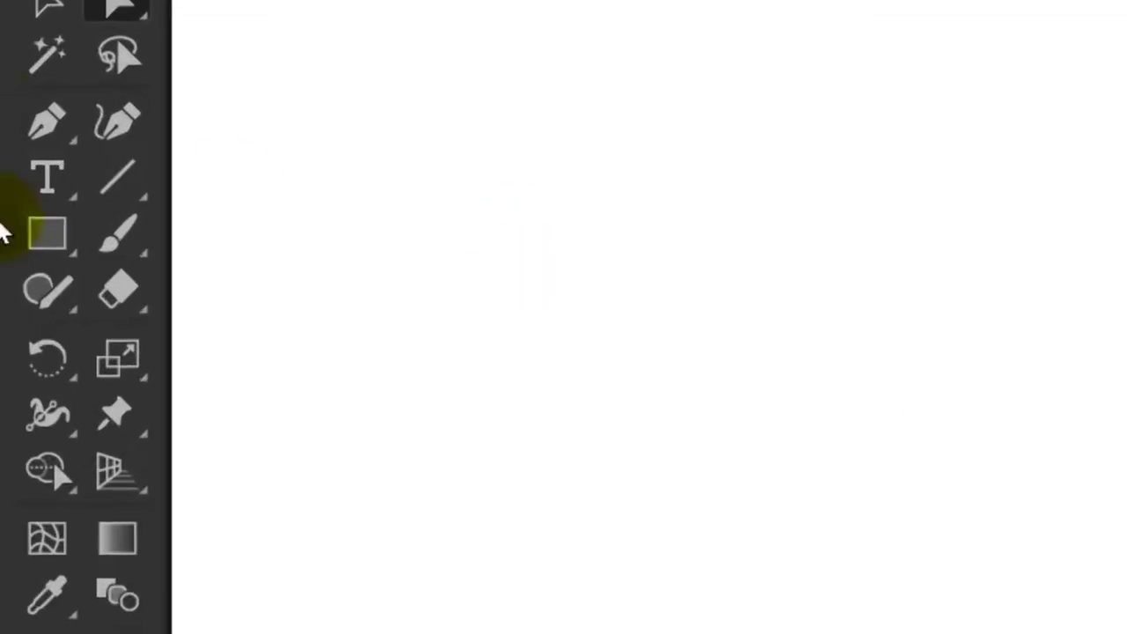
- Draw the face rectangle and round its bottom into a semicircle
{"action": "left_click_drag", "start_coordinate": [16, 150], "coordinate": [57, 152]}
{"action": "left_click_drag", "start_coordinate": [448, 182], "coordinate": [569, 332]}
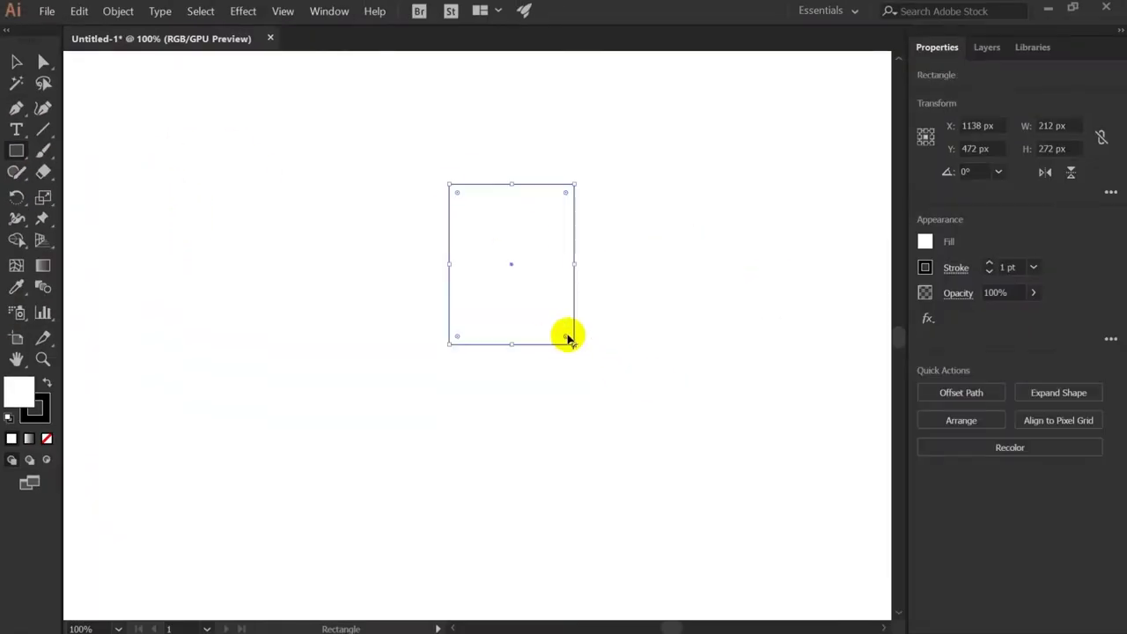
{"action": "left_click_drag", "start_coordinate": [520, 254], "coordinate": [512, 295]}
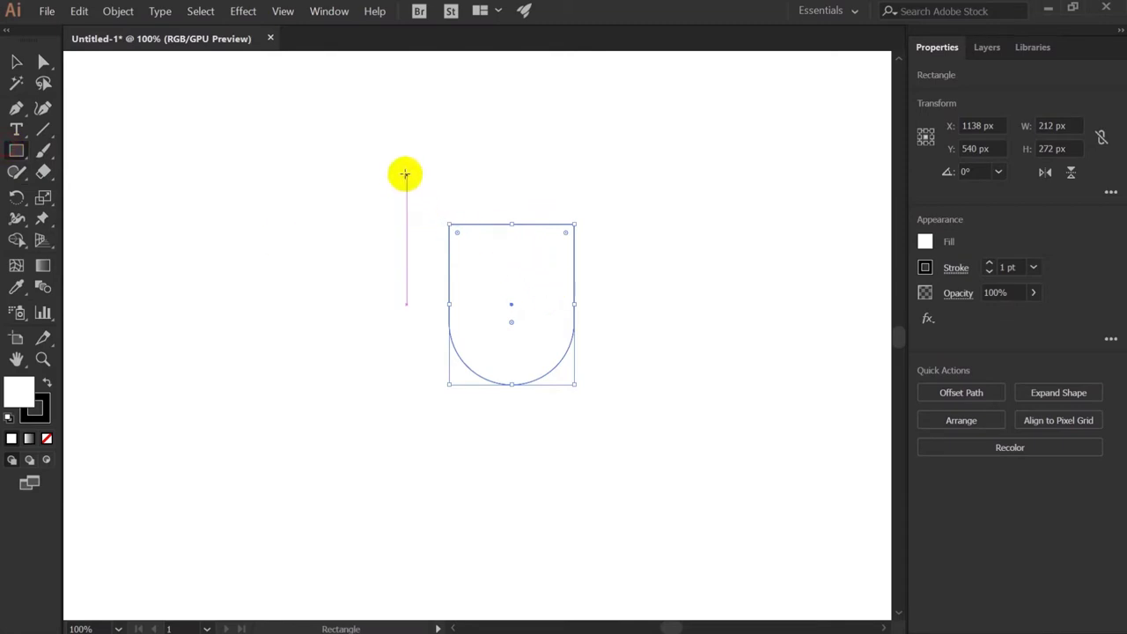
- Add three tilted rounded hair pills: top, a right copy and a mirrored left copy
{"action": "mouse_move", "coordinate": [457, 146]}
{"action": "left_mouse_down"}
{"action": "mouse_move", "coordinate": [594, 323]}
{"action": "mouse_move", "coordinate": [524, 216]}
{"action": "left_mouse_up"}
{"action": "key", "text": "v"}
{"action": "mouse_move", "coordinate": [578, 347]}
{"action": "left_mouse_down"}
{"action": "mouse_move", "coordinate": [573, 151]}
{"action": "mouse_move", "coordinate": [464, 147]}
{"action": "left_mouse_up"}
{"action": "left_click_drag", "start_coordinate": [512, 197], "coordinate": [678, 197]}
{"action": "left_click_drag", "start_coordinate": [792, 183], "coordinate": [730, 108]}
{"action": "mouse_move", "coordinate": [740, 186]}
{"action": "left_mouse_down"}
{"action": "mouse_move", "coordinate": [723, 182]}
{"action": "mouse_move", "coordinate": [675, 254]}
{"action": "left_mouse_up"}
{"action": "right_click", "coordinate": [326, 226]}
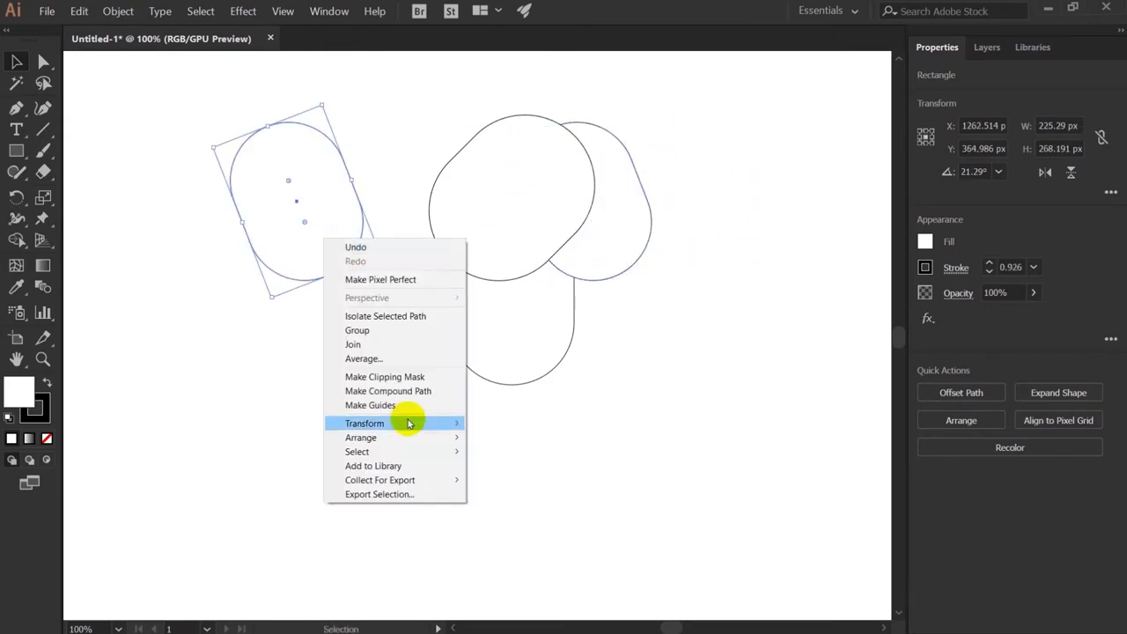
{"action": "mouse_move", "coordinate": [253, 235]}
{"action": "left_mouse_down"}
{"action": "mouse_move", "coordinate": [431, 235]}
{"action": "mouse_move", "coordinate": [435, 221]}
{"action": "left_mouse_up"}
- Refine the face rounding and add a large rounded body shape sent behind everything
{"action": "left_click", "coordinate": [523, 378]}
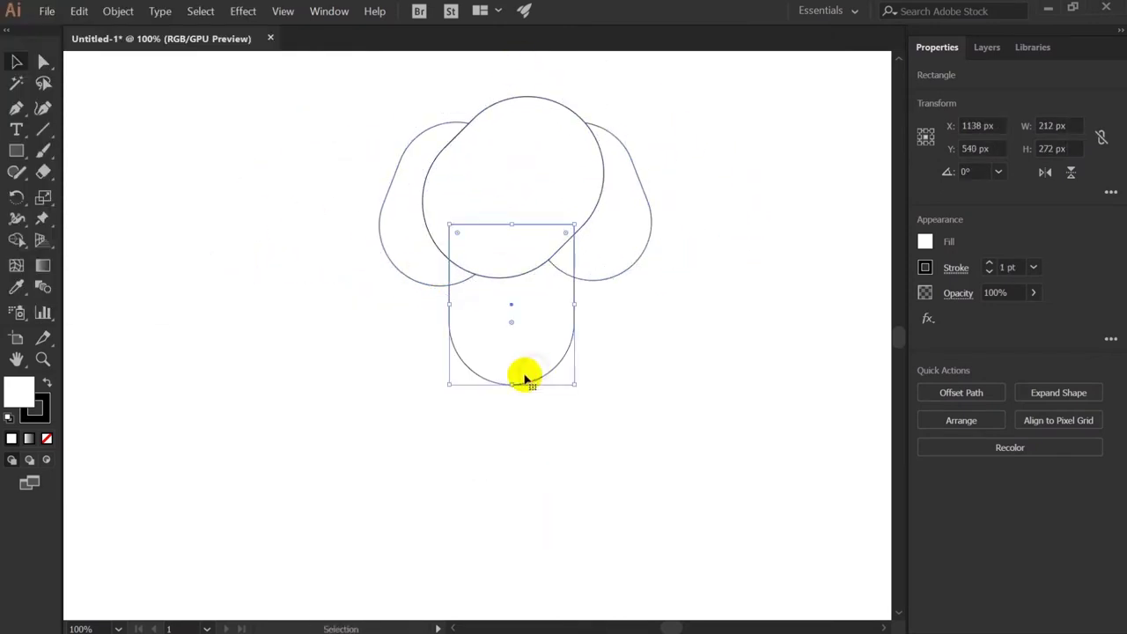
{"action": "left_click_drag", "start_coordinate": [514, 326], "coordinate": [504, 299]}
{"action": "left_click", "coordinate": [664, 358]}
{"action": "key", "text": "m"}
{"action": "left_click_drag", "start_coordinate": [390, 226], "coordinate": [630, 406]}
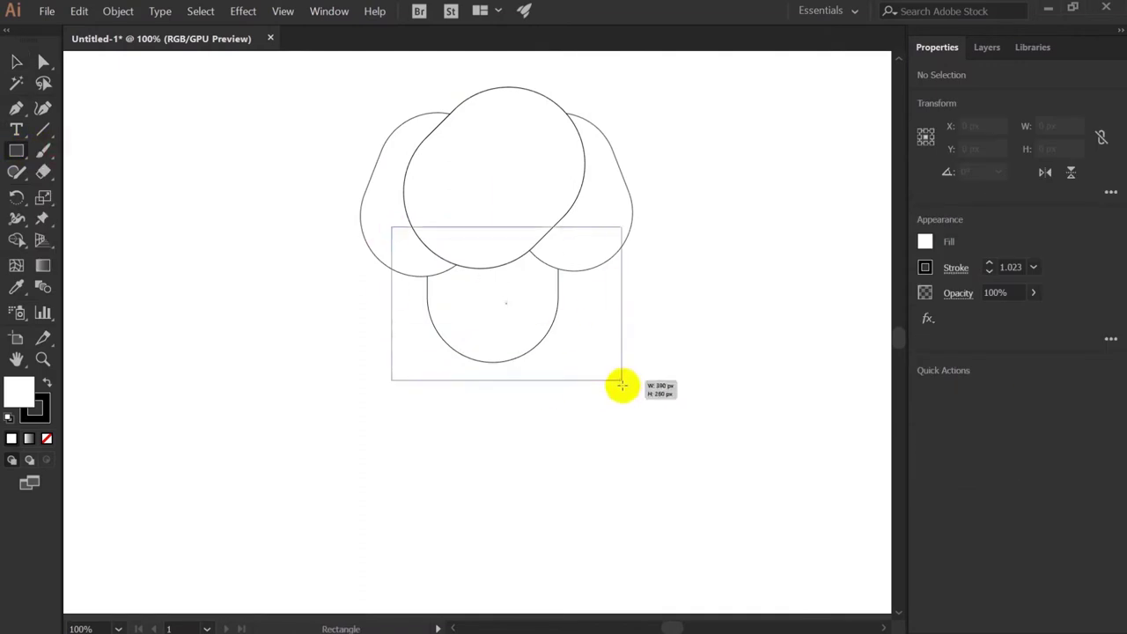
{"action": "key", "text": "v"}
{"action": "right_click", "coordinate": [519, 360]}
{"action": "left_click", "coordinate": [713, 617]}
{"action": "left_click_drag", "start_coordinate": [511, 407], "coordinate": [544, 535]}
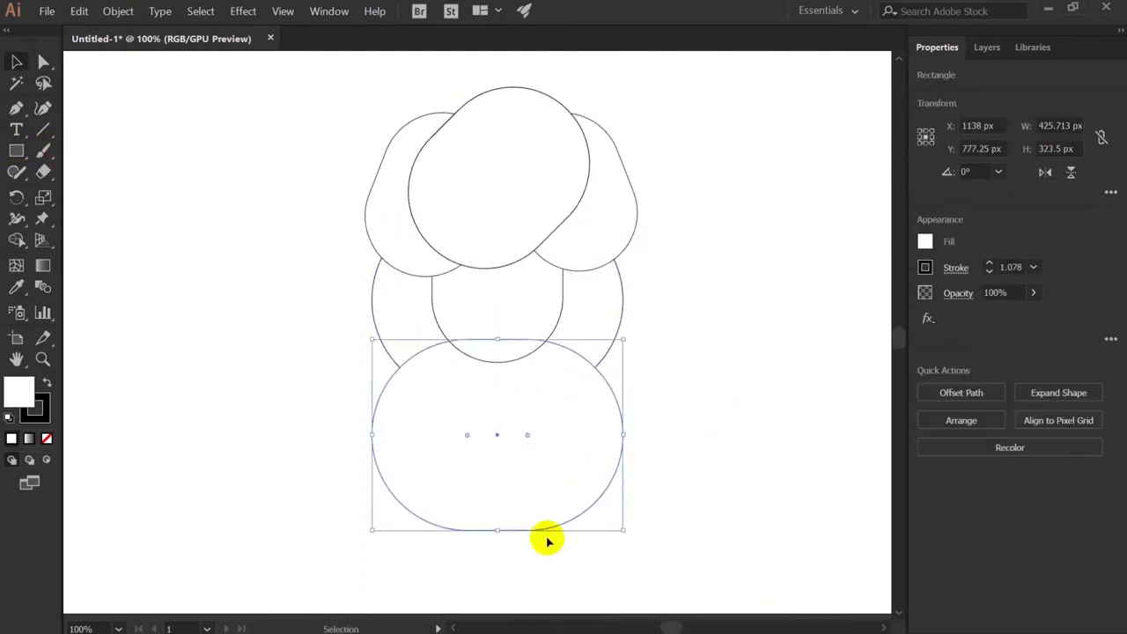
- Check the body and head shapes, then zoom the figure to 200%
{"action": "key", "text": "ctrl+a"}
{"action": "key", "text": "ctrl+minus"}
{"action": "left_click", "coordinate": [540, 343]}
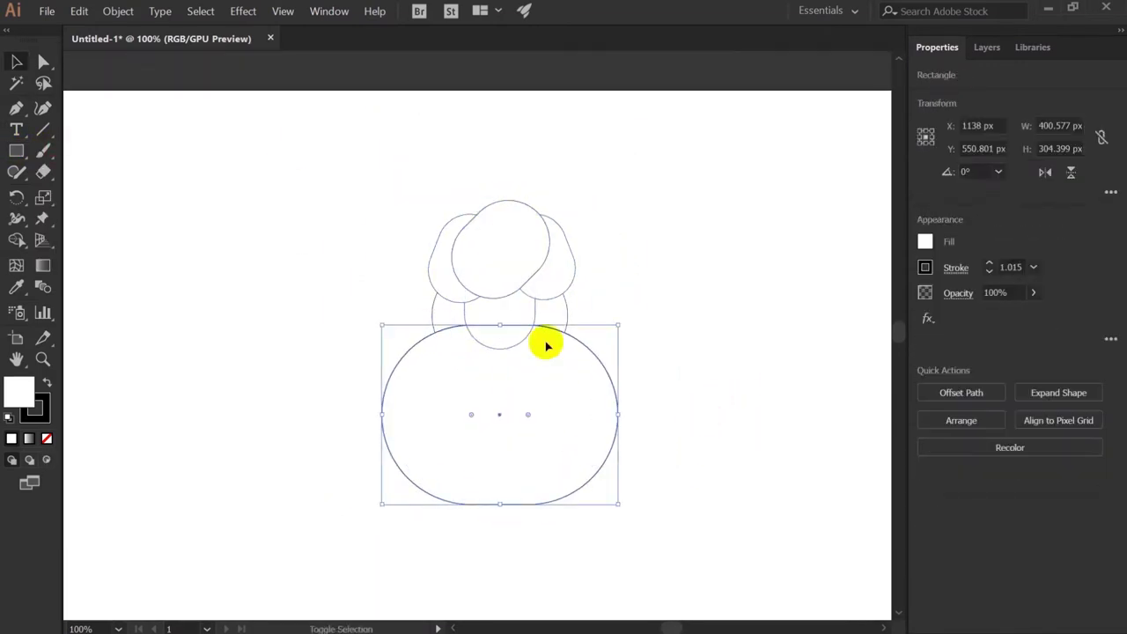
{"action": "left_click", "coordinate": [500, 357]}
{"action": "left_click", "coordinate": [634, 326]}
{"action": "key", "text": "ctrl+plus"}
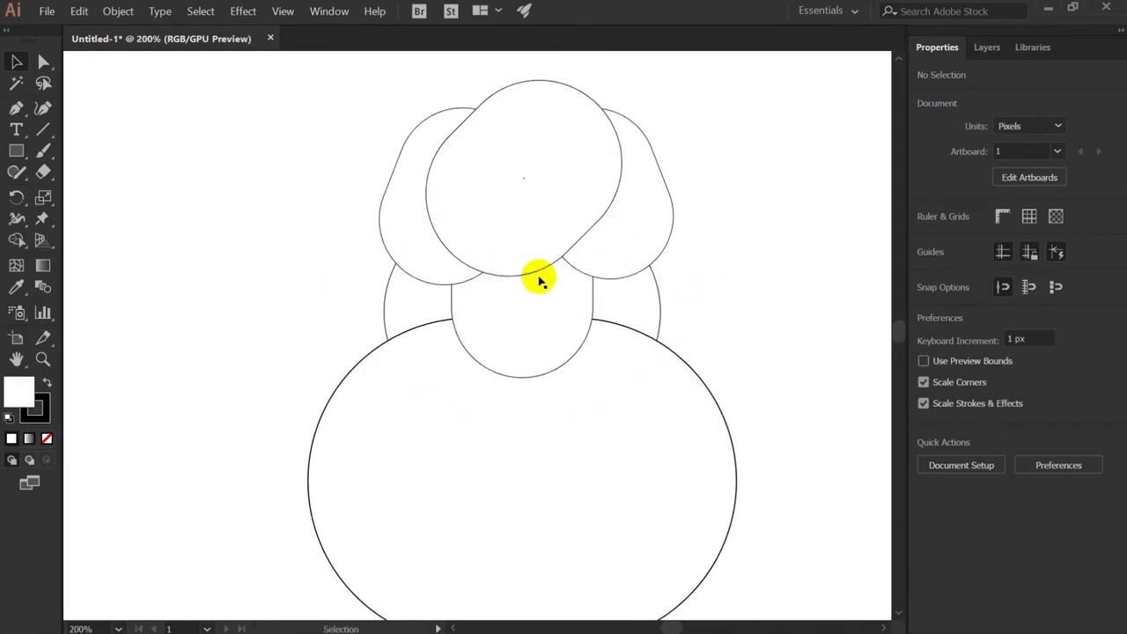
- Fill the face with a salmon-peach skin tone
{"action": "left_click", "coordinate": [543, 322]}
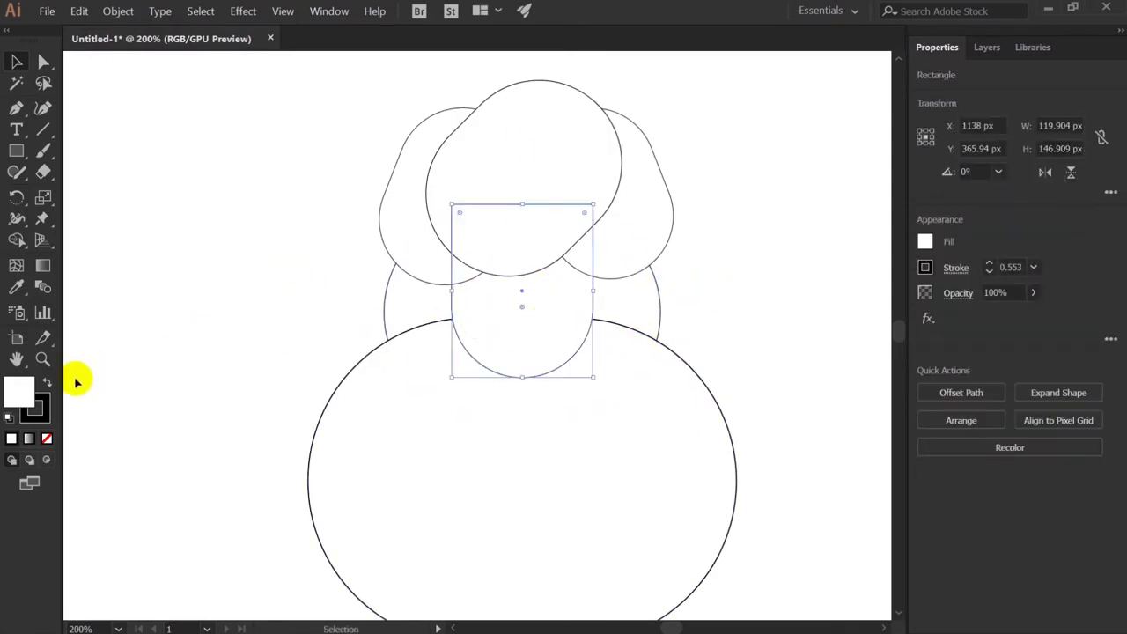
{"action": "double_click", "coordinate": [19, 390]}
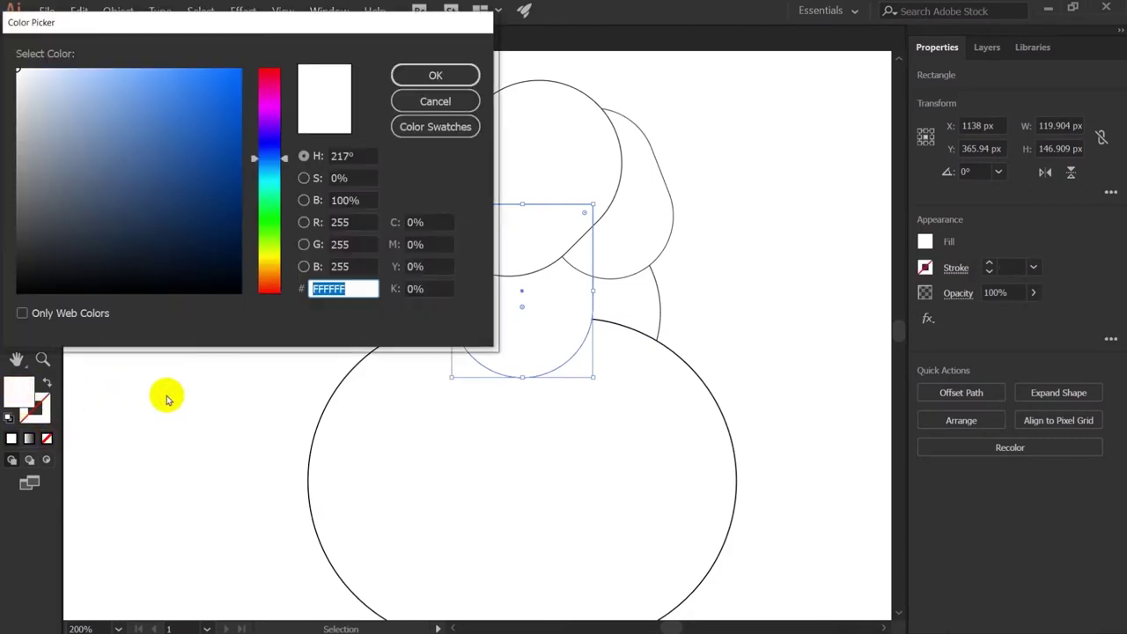
{"action": "left_click_drag", "start_coordinate": [268, 157], "coordinate": [268, 264]}
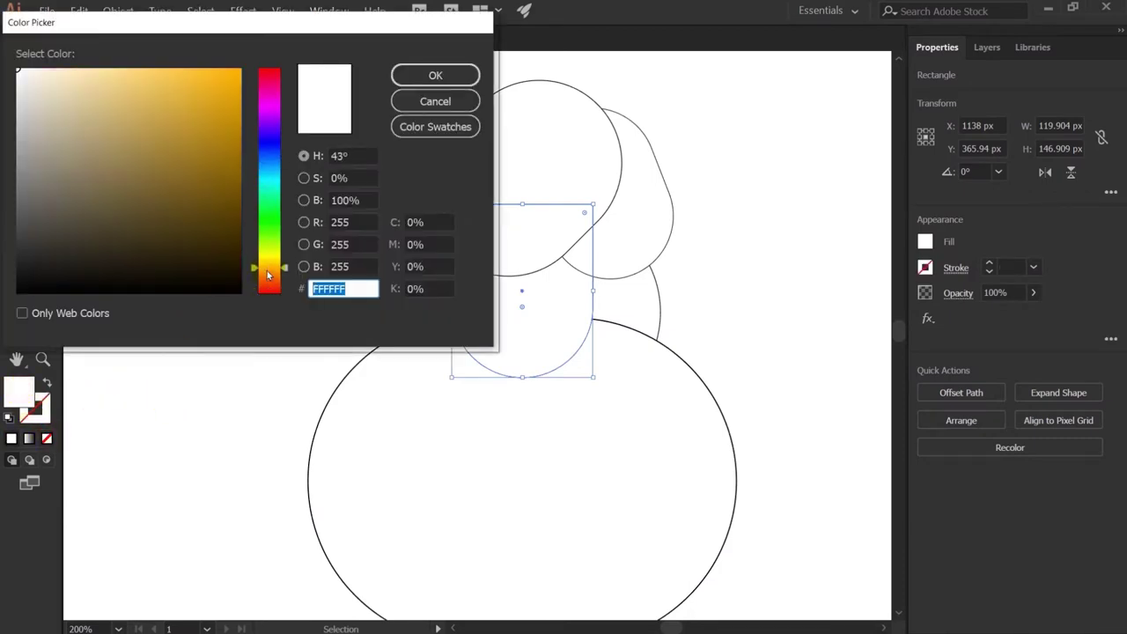
{"action": "left_click", "coordinate": [90, 70]}
{"action": "left_click", "coordinate": [103, 71]}
{"action": "left_click", "coordinate": [435, 75]}
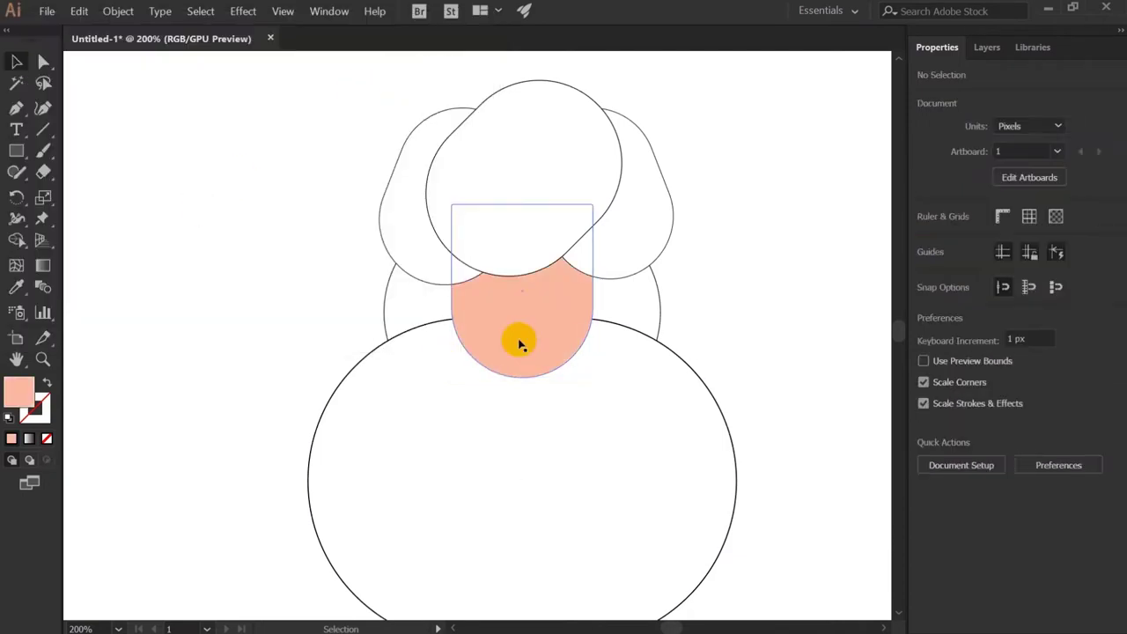
- Give the top hair pill a dark navy-purple fill
{"action": "left_click", "coordinate": [523, 222]}
{"action": "double_click", "coordinate": [9, 390]}
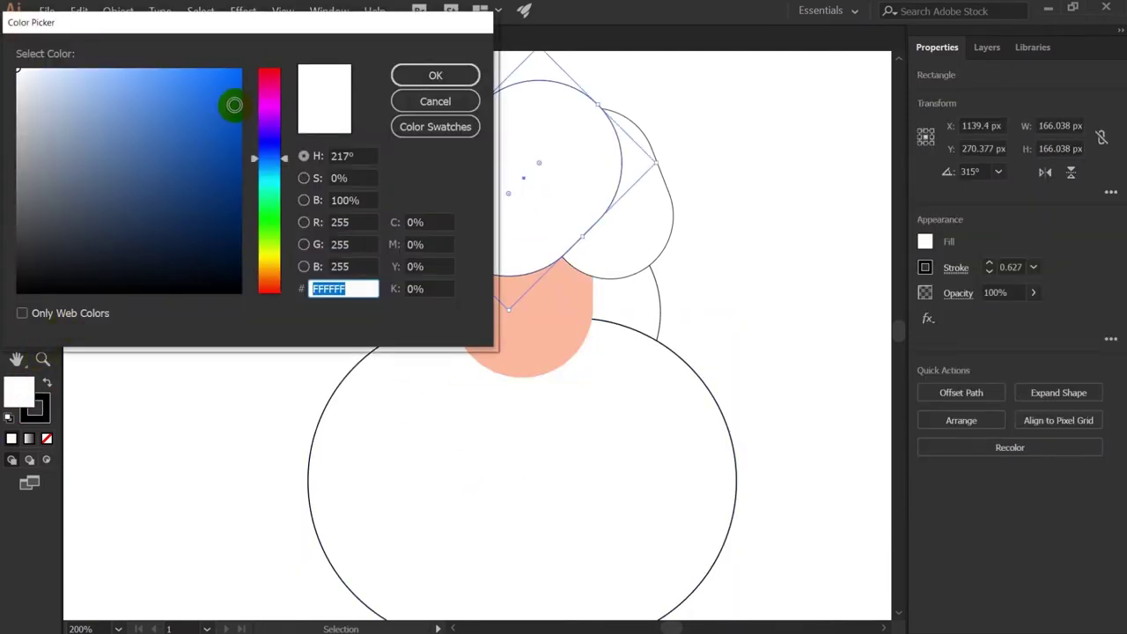
{"action": "left_click", "coordinate": [85, 259]}
{"action": "left_click", "coordinate": [96, 229]}
{"action": "left_click", "coordinate": [101, 208]}
- Eyedrop the navy onto the side hair pills, then darken it
{"action": "left_click", "coordinate": [435, 75]}
{"action": "left_click", "coordinate": [638, 254]}
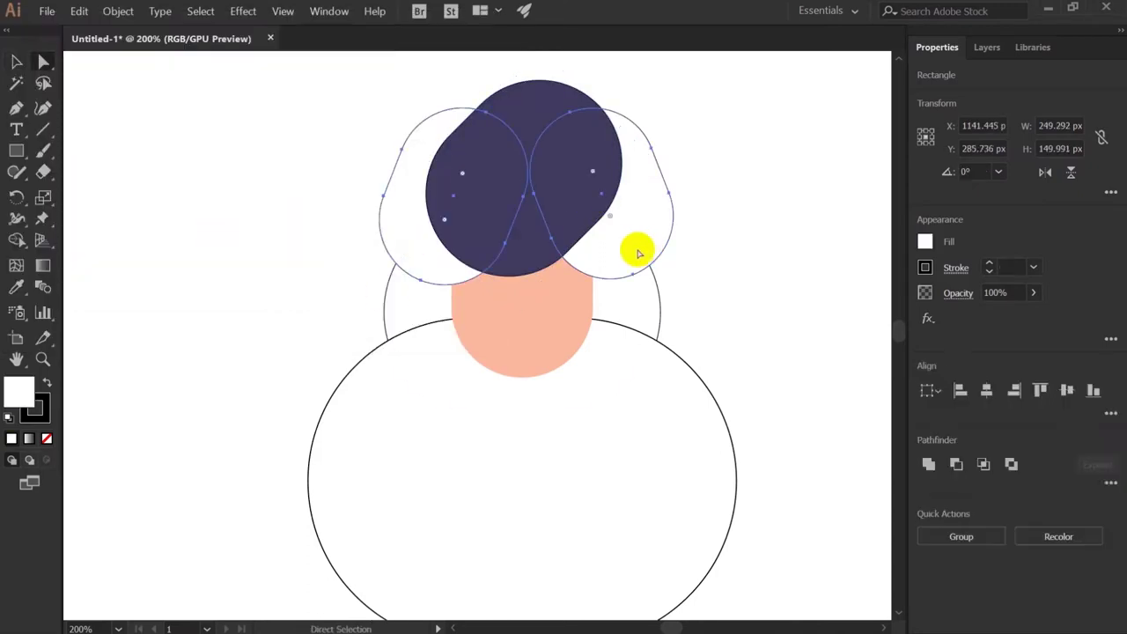
{"action": "key", "text": "i"}
{"action": "left_click", "coordinate": [559, 188]}
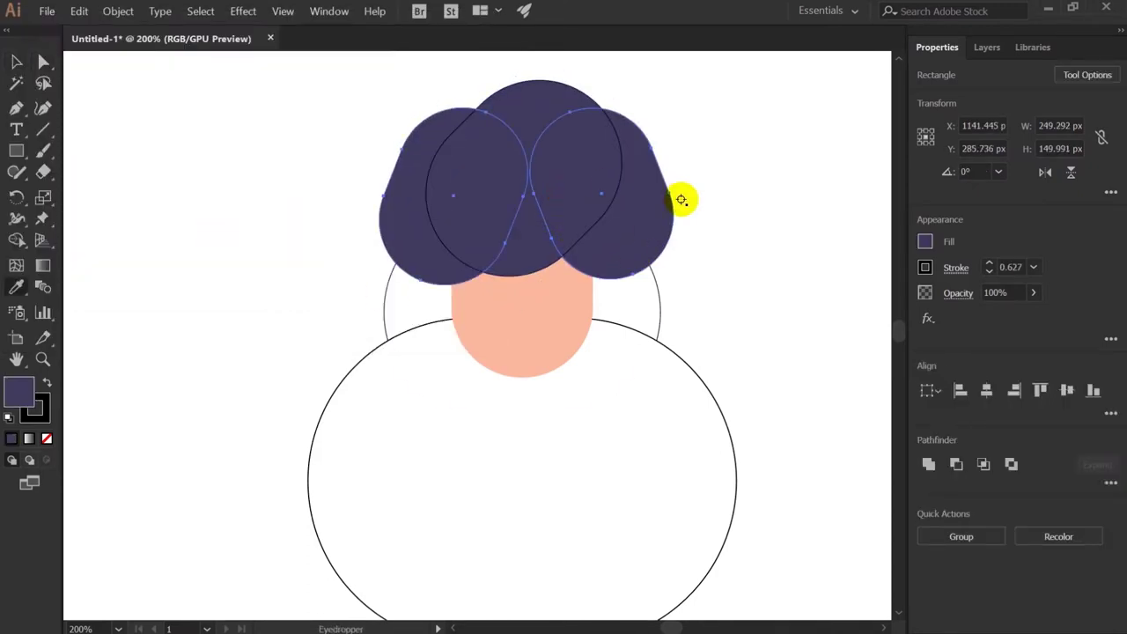
{"action": "double_click", "coordinate": [19, 390]}
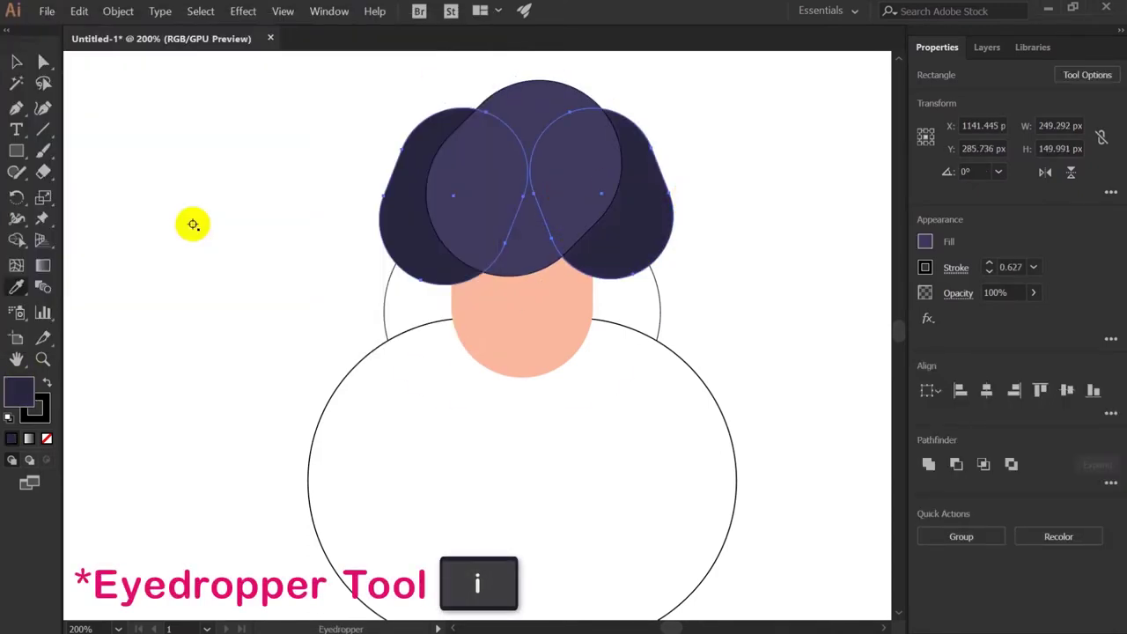
{"action": "left_click", "coordinate": [97, 231]}
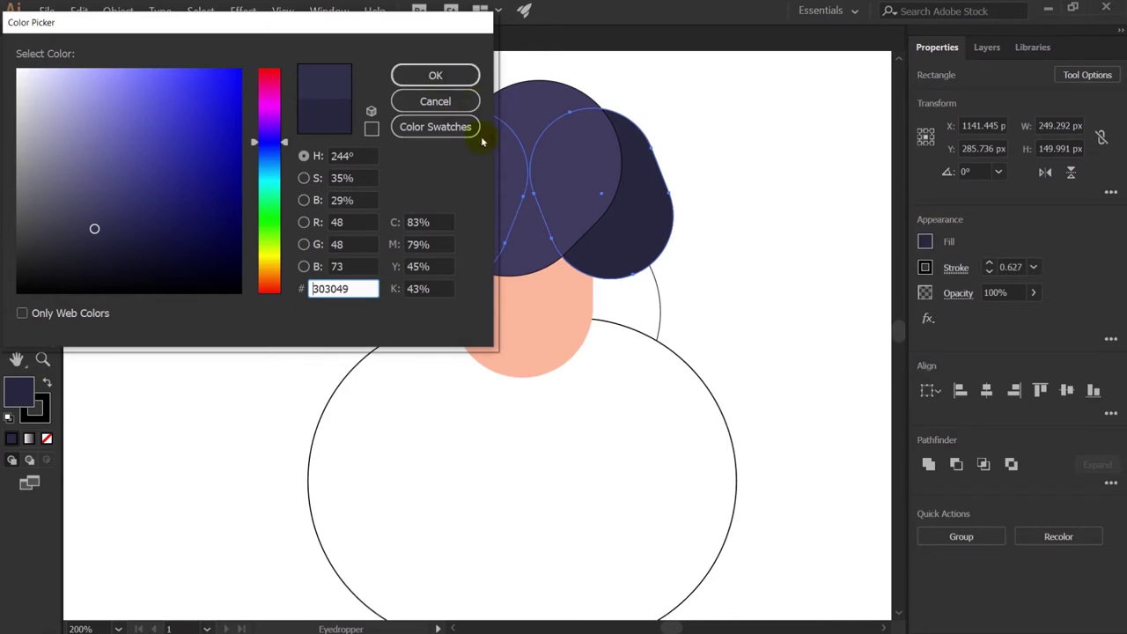
{"action": "left_click", "coordinate": [458, 75]}
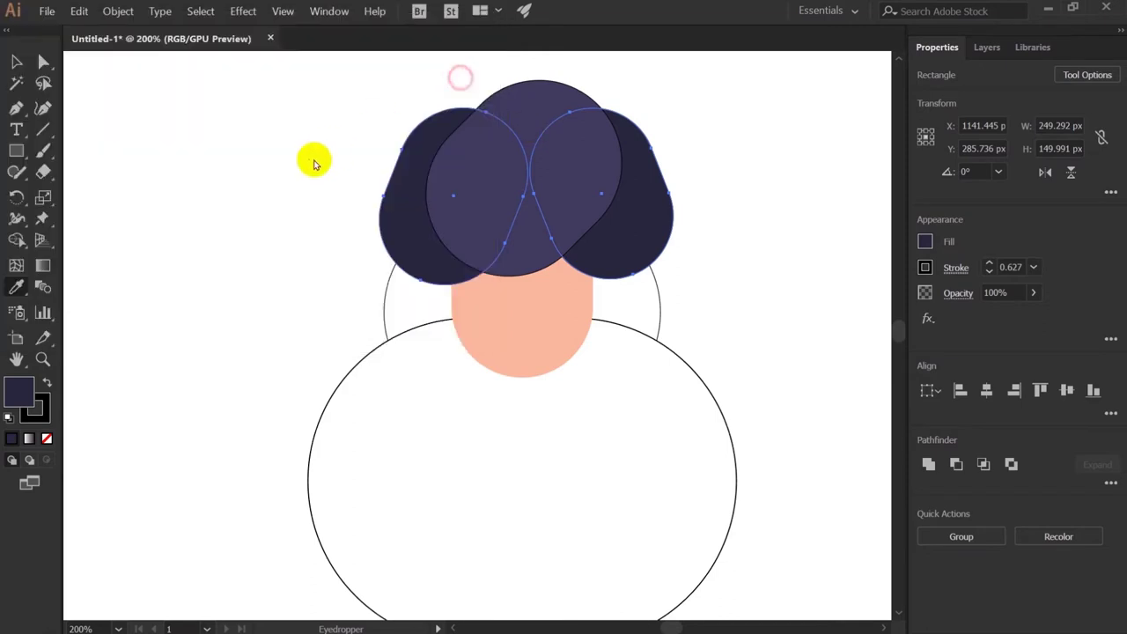
{"action": "left_click", "coordinate": [259, 262]}
- Fill the head backing and body with a darker navy sampled from the hair
{"action": "key", "text": "a"}
{"action": "left_click", "coordinate": [637, 296]}
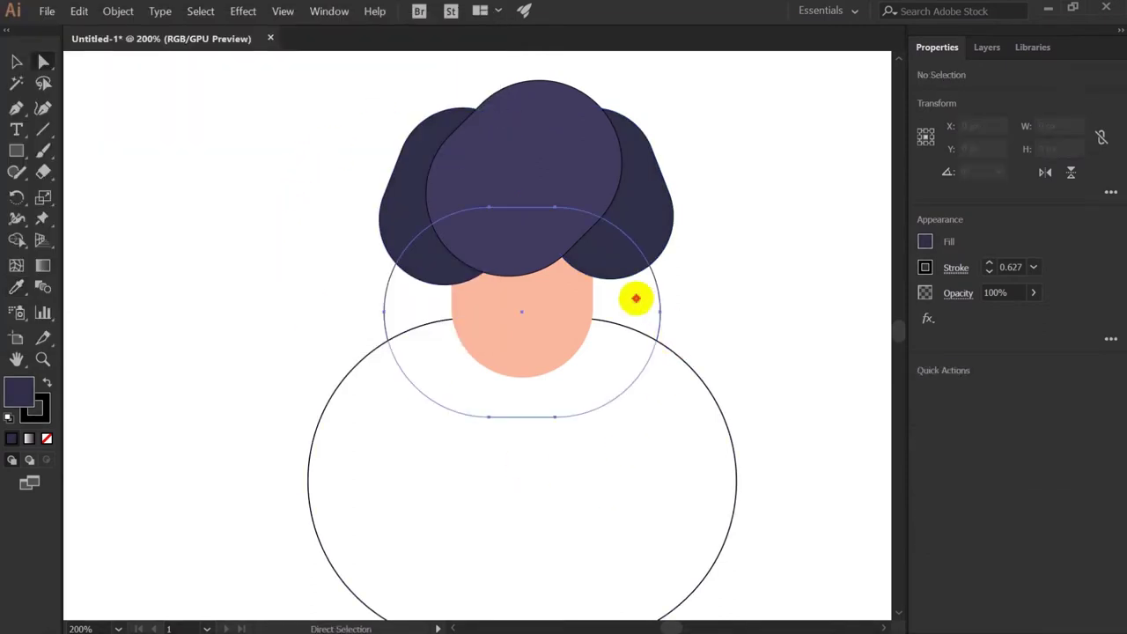
{"action": "left_click", "coordinate": [622, 502], "text": "shift"}
{"action": "key", "text": "i"}
{"action": "left_click", "coordinate": [621, 218]}
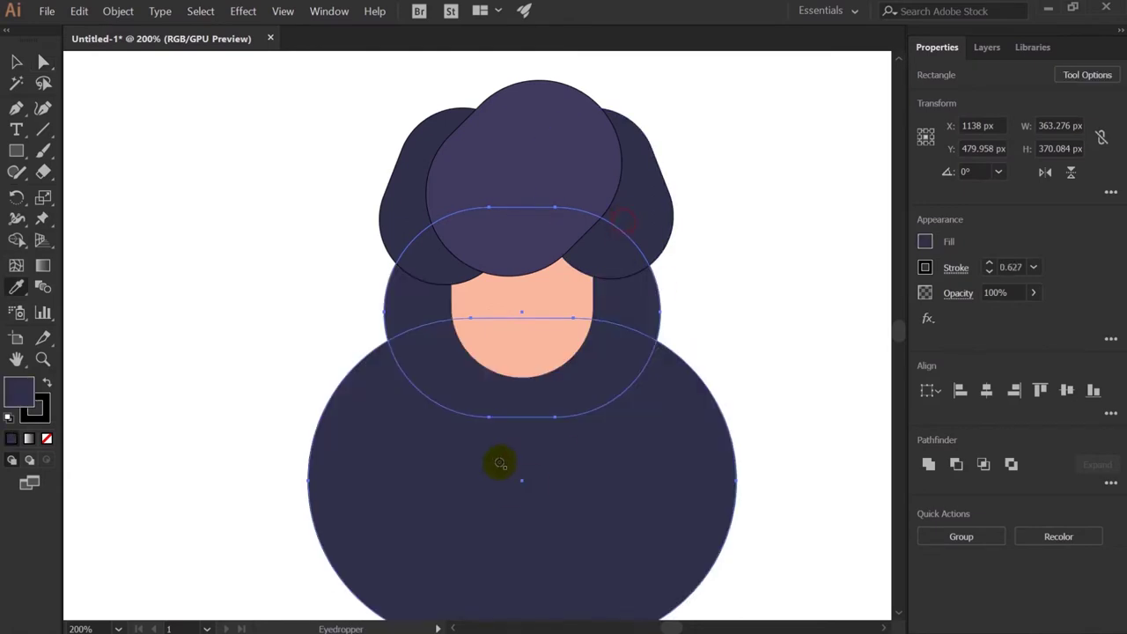
{"action": "double_click", "coordinate": [19, 395]}
{"action": "left_click", "coordinate": [111, 244]}
{"action": "key", "text": "Return"}
{"action": "key", "text": "v"}
{"action": "left_click", "coordinate": [181, 226]}
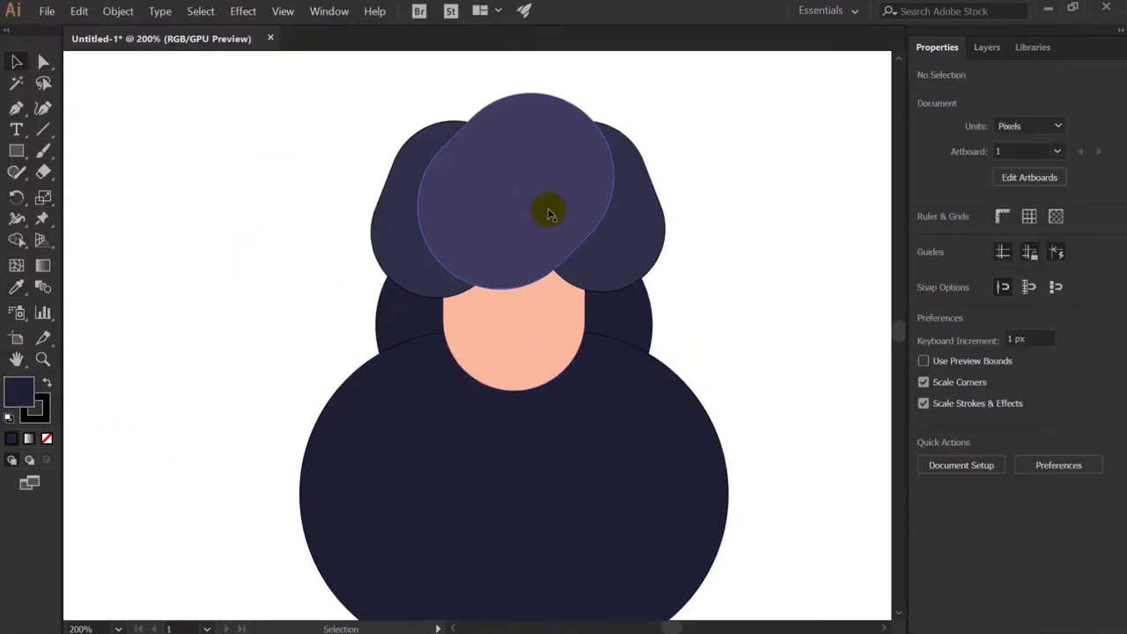
- Add a small dark brow bar in the hair colour just under the hair
{"action": "left_click_drag", "start_coordinate": [711, 500], "coordinate": [715, 504]}
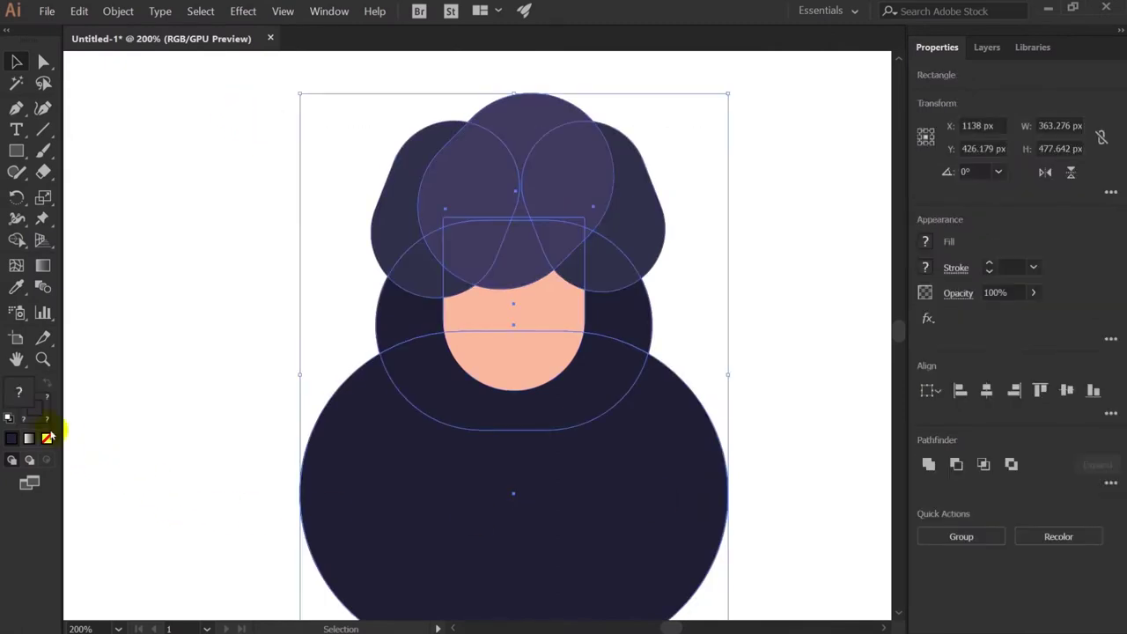
{"action": "left_click", "coordinate": [138, 342]}
{"action": "key", "text": "ctrl+plus"}
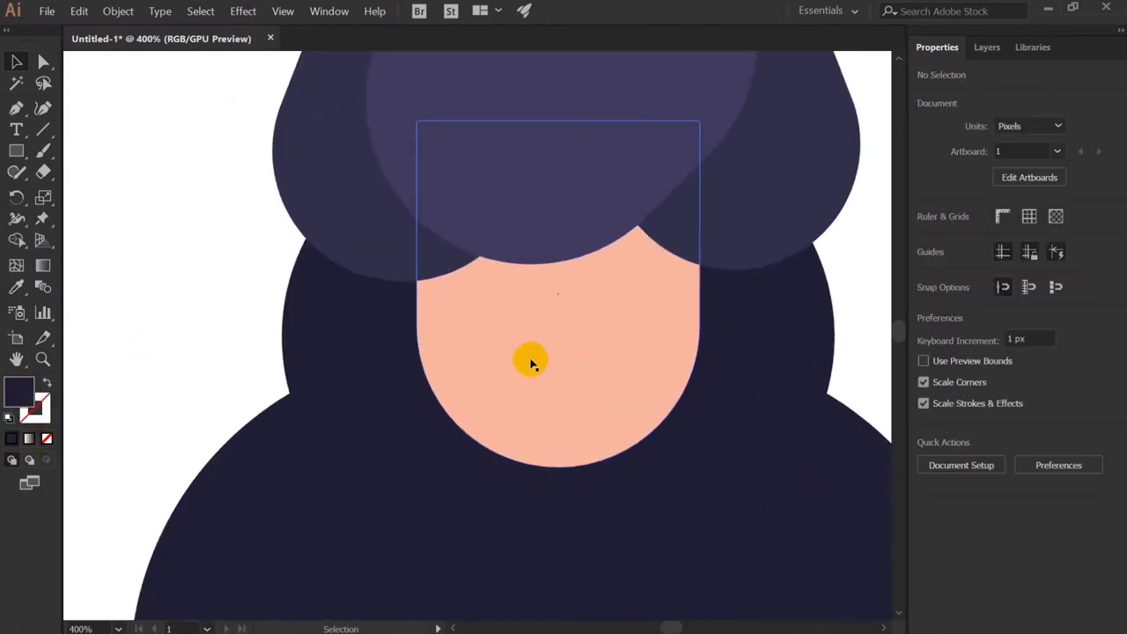
{"action": "left_click", "coordinate": [16, 151]}
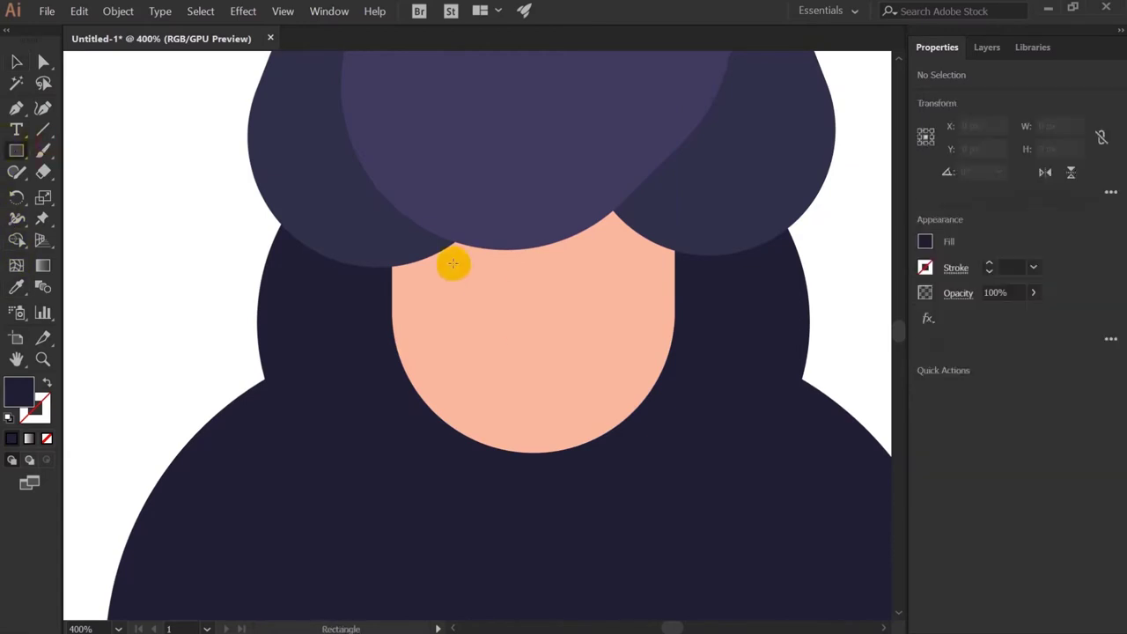
{"action": "mouse_move", "coordinate": [450, 270]}
{"action": "left_mouse_down"}
{"action": "mouse_move", "coordinate": [507, 283]}
{"action": "mouse_move", "coordinate": [474, 270]}
{"action": "mouse_move", "coordinate": [474, 254]}
{"action": "left_mouse_up"}
{"action": "key", "text": "i"}
{"action": "left_click", "coordinate": [550, 201]}
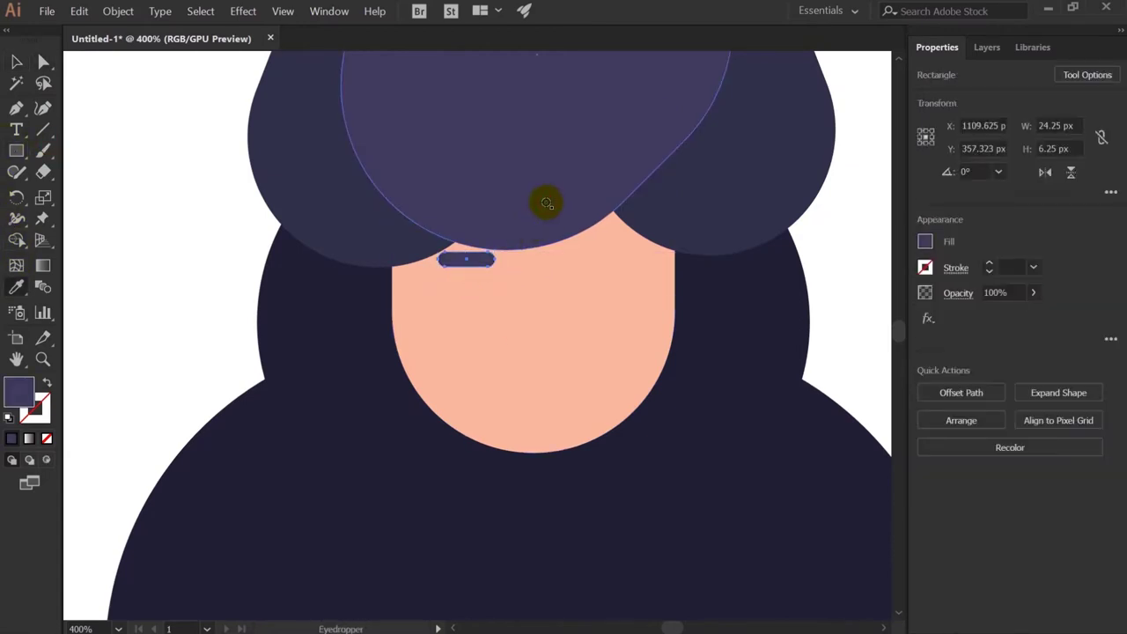
{"action": "key", "text": "ctrl+plus"}
{"action": "left_click", "coordinate": [852, 269]}
{"action": "key", "text": "a"}
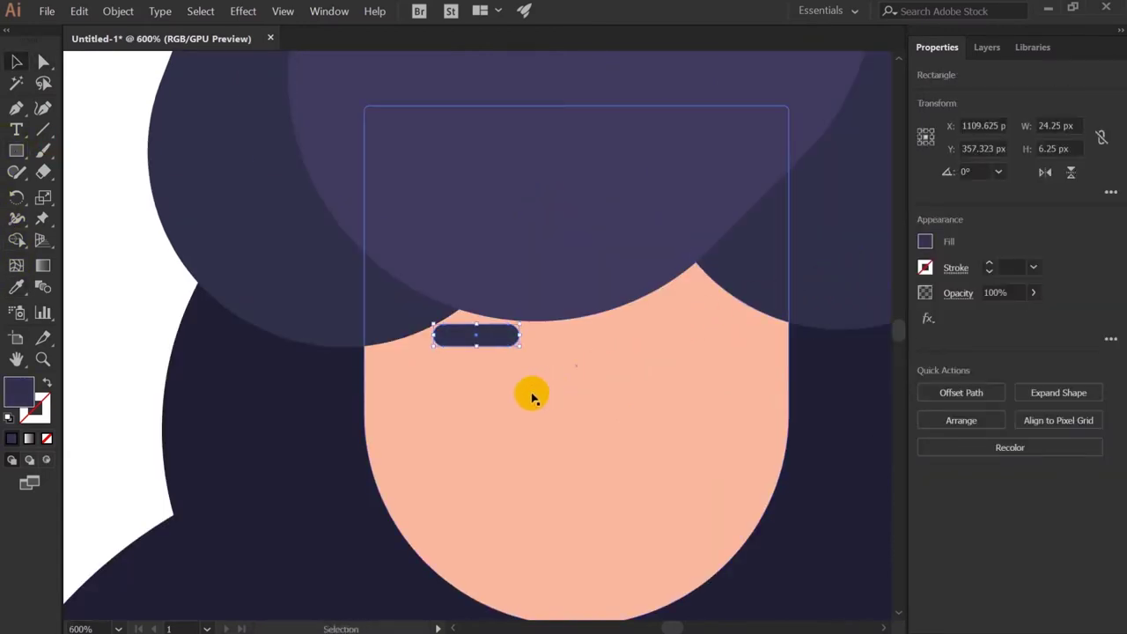
{"action": "mouse_move", "coordinate": [508, 342]}
{"action": "left_mouse_down"}
{"action": "mouse_move", "coordinate": [507, 328]}
{"action": "mouse_move", "coordinate": [528, 320]}
{"action": "left_mouse_up"}
{"action": "key", "text": "ctrl+plus"}
{"action": "key", "text": "ctrl+plus"}
- Draw a rectangle, round its bottom corners into a half-circle, and place it under the brow
{"action": "key", "text": "m"}
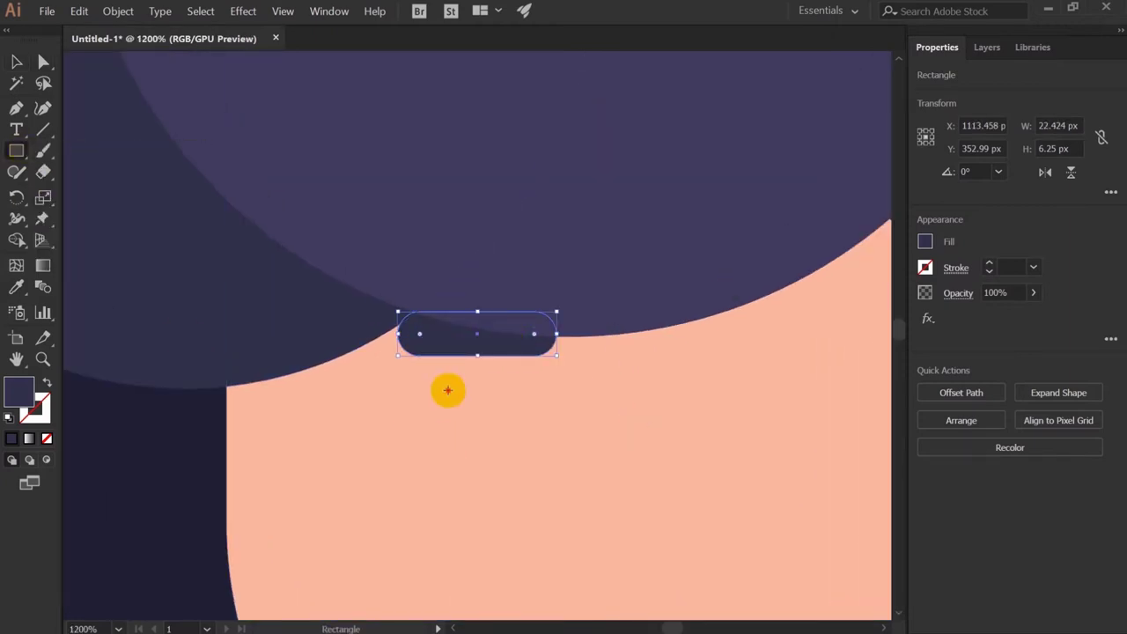
{"action": "left_click_drag", "start_coordinate": [446, 390], "coordinate": [546, 451]}
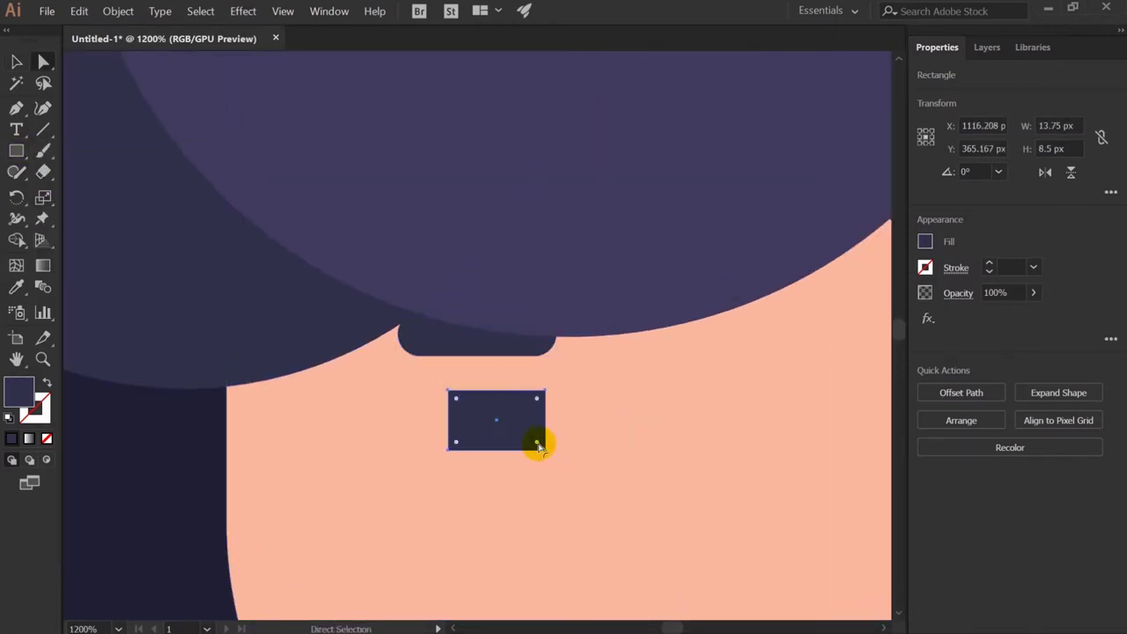
{"action": "left_click", "coordinate": [537, 442]}
{"action": "left_click", "coordinate": [456, 449]}
{"action": "left_click", "coordinate": [458, 445]}
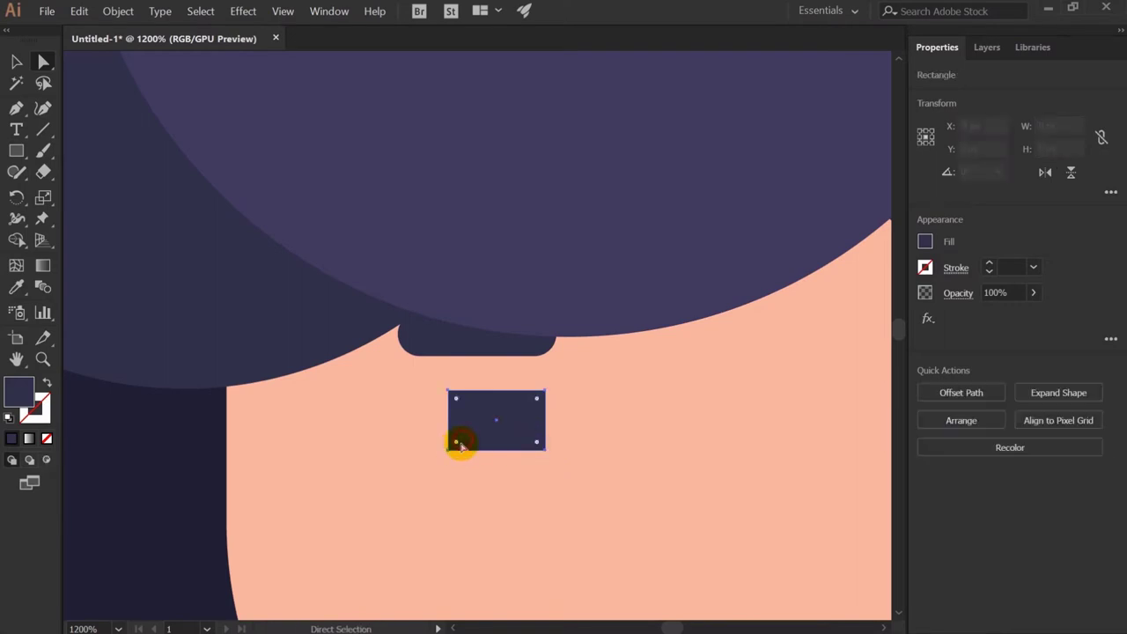
{"action": "left_click_drag", "start_coordinate": [538, 446], "coordinate": [496, 393]}
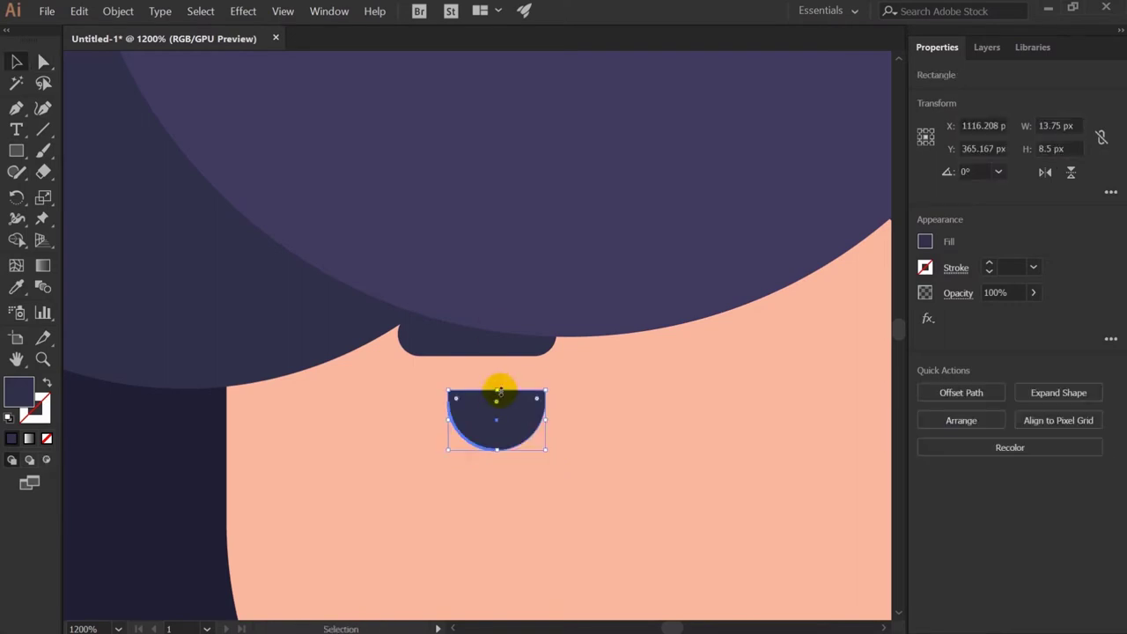
{"action": "key", "text": "v"}
{"action": "left_click_drag", "start_coordinate": [489, 450], "coordinate": [476, 392]}
- Add a dark round pupil in the brow colour and a small highlight copy
{"action": "key", "text": "l"}
{"action": "key", "text": "i"}
{"action": "left_click", "coordinate": [496, 357]}
{"action": "key", "text": "v"}
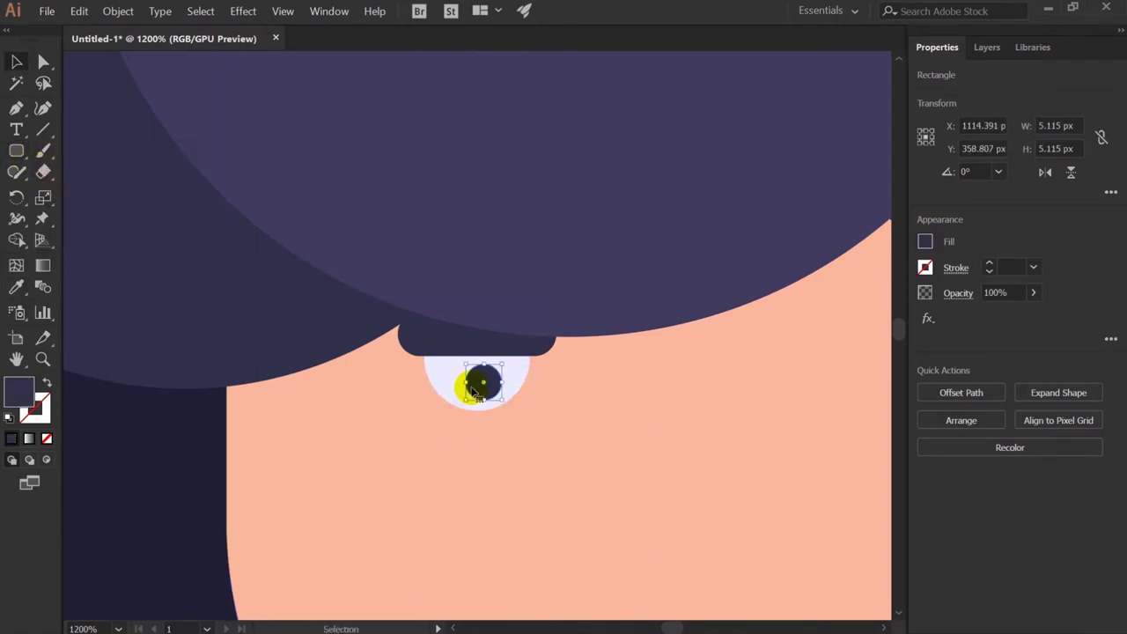
{"action": "key", "text": "ctrl+plus"}
{"action": "mouse_move", "coordinate": [482, 348]}
{"action": "left_mouse_down"}
{"action": "mouse_move", "coordinate": [522, 338]}
{"action": "mouse_move", "coordinate": [505, 358]}
{"action": "mouse_move", "coordinate": [471, 335]}
{"action": "left_mouse_up"}
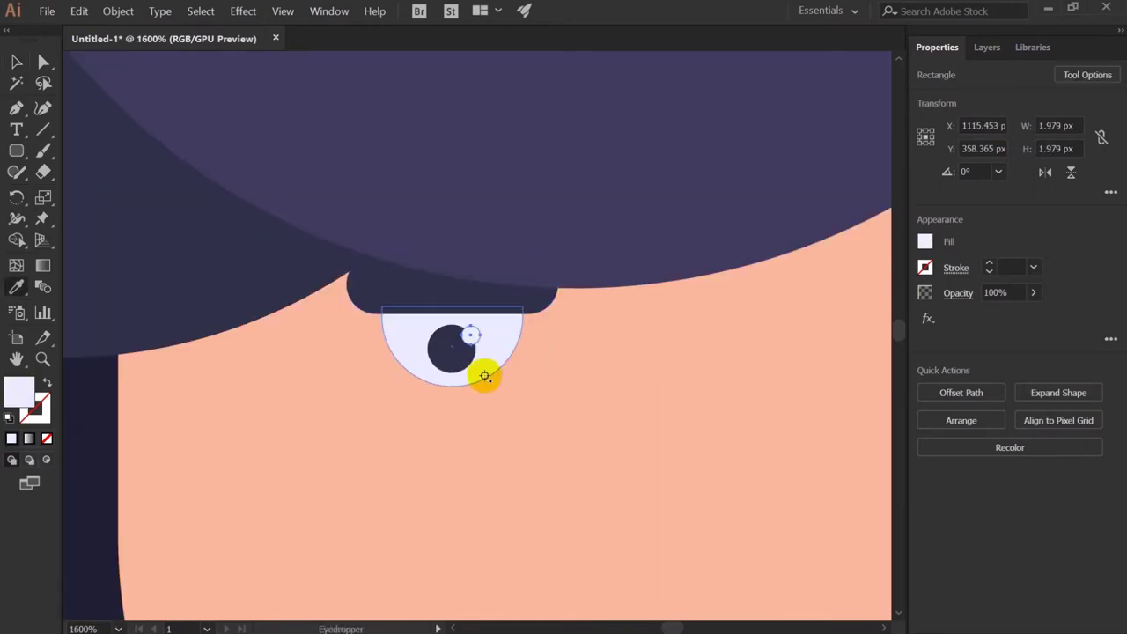
- Copy the eye under the right brow and reflect it left to right
{"action": "left_click", "coordinate": [403, 326]}
{"action": "key", "text": "ctrl+minus"}
{"action": "key", "text": "ctrl+minus"}
{"action": "mouse_move", "coordinate": [371, 377]}
{"action": "left_mouse_down"}
{"action": "mouse_move", "coordinate": [570, 377]}
{"action": "mouse_move", "coordinate": [563, 370]}
{"action": "left_mouse_up"}
{"action": "right_click", "coordinate": [563, 370]}
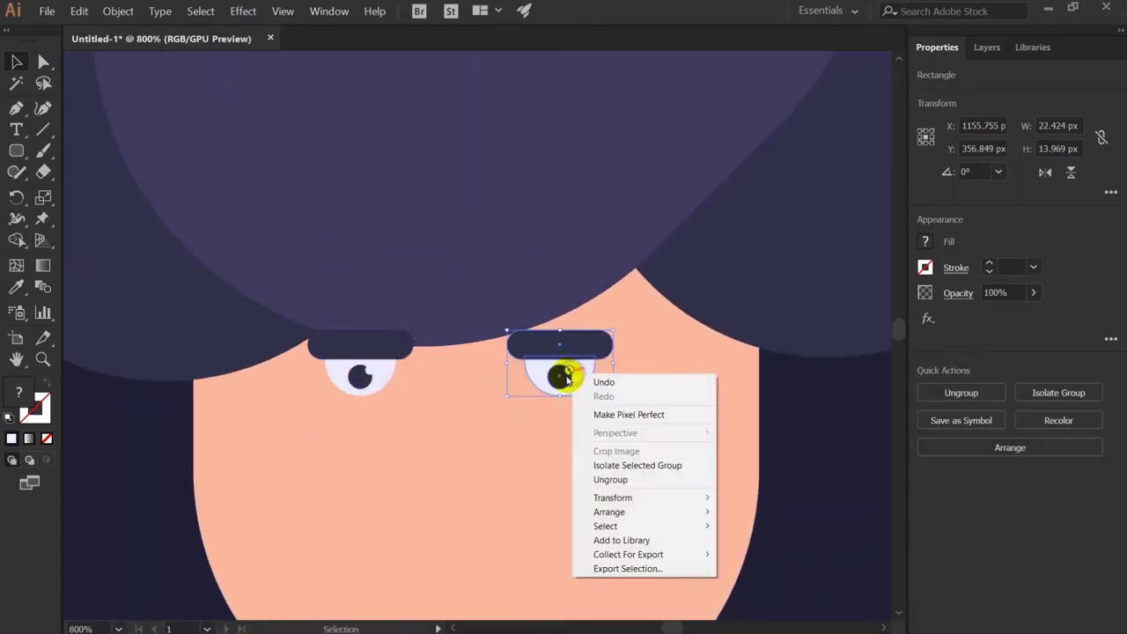
{"action": "left_click", "coordinate": [705, 536]}
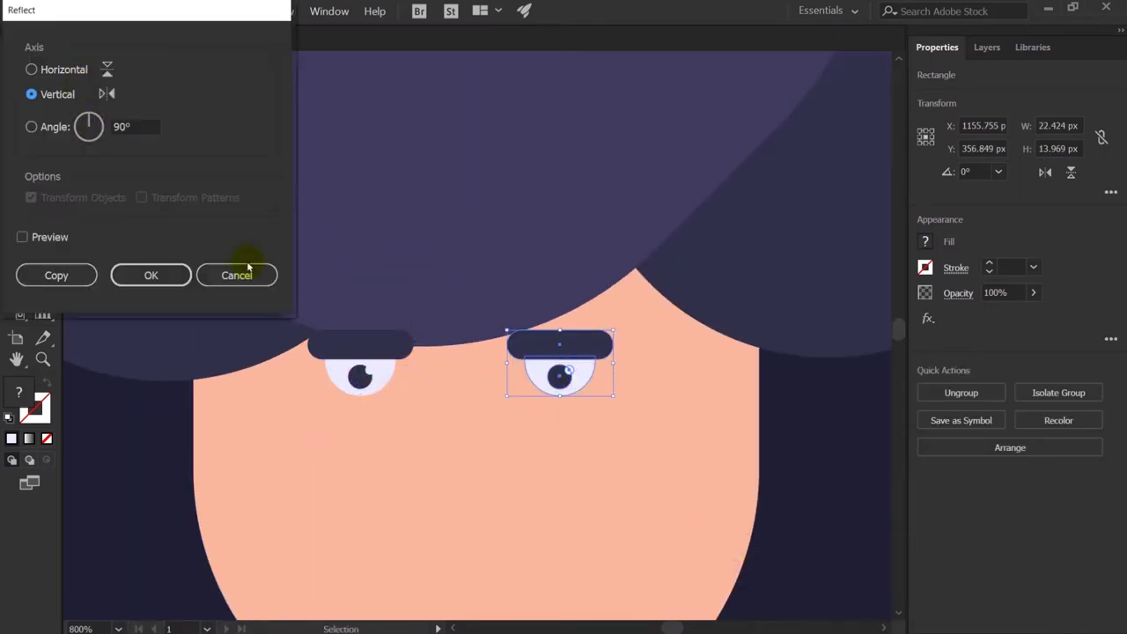
{"action": "left_click", "coordinate": [174, 269]}
{"action": "right_click", "coordinate": [360, 381]}
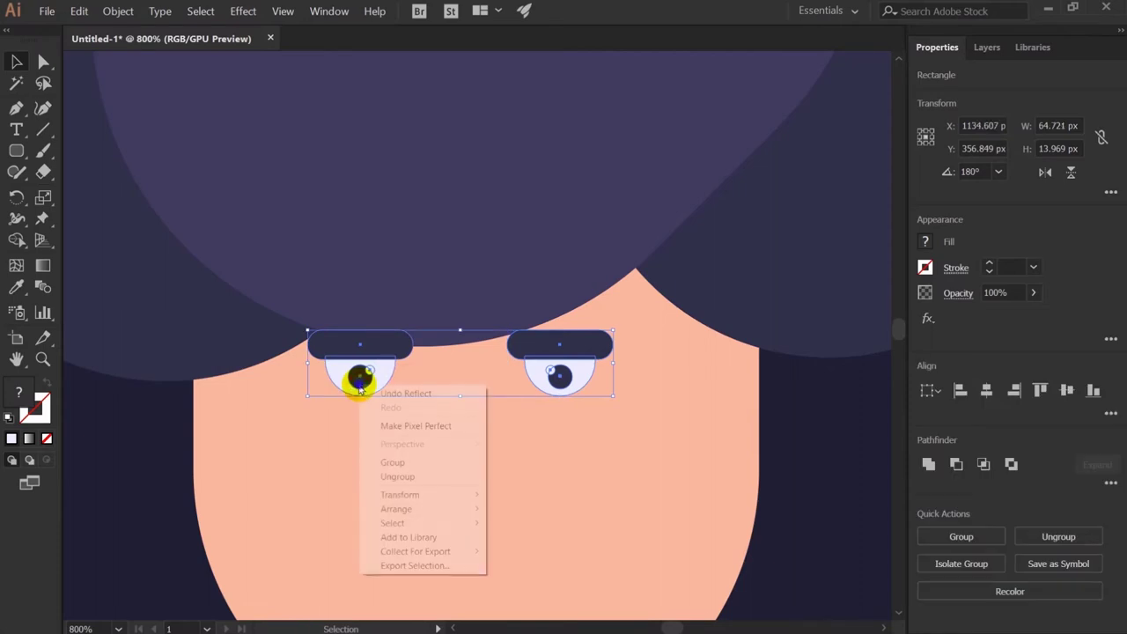
{"action": "left_click", "coordinate": [624, 428]}
- Group the two eyes and fine-tune their position on the face
{"action": "left_click", "coordinate": [563, 378]}
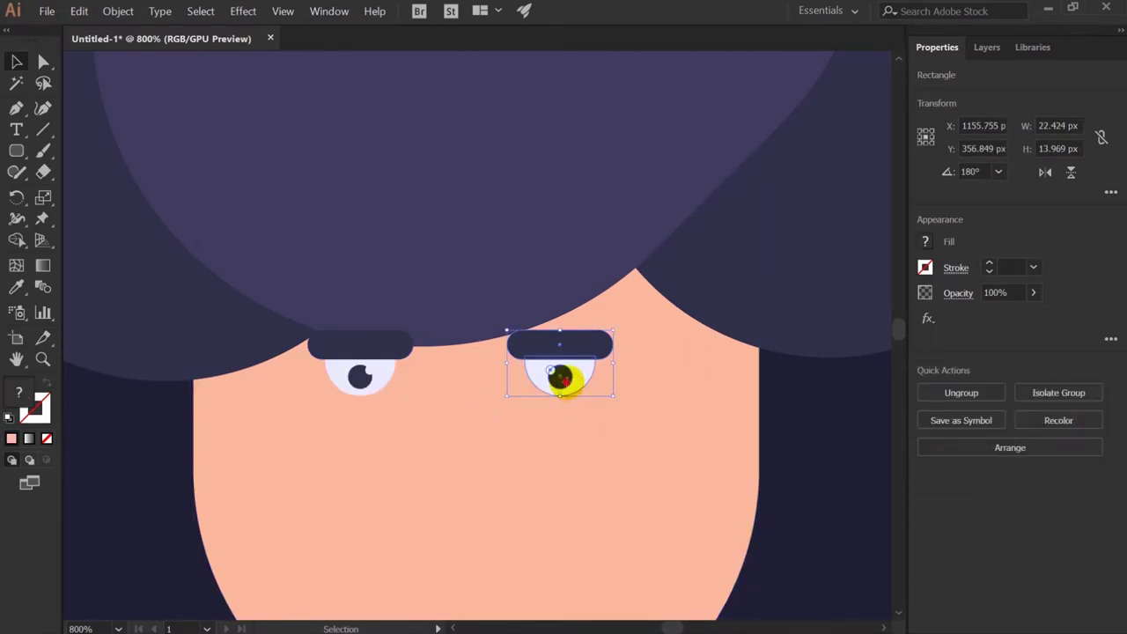
{"action": "left_click_drag", "start_coordinate": [564, 378], "coordinate": [583, 382]}
{"action": "left_click", "coordinate": [368, 374], "text": "shift"}
{"action": "right_click", "coordinate": [368, 374]}
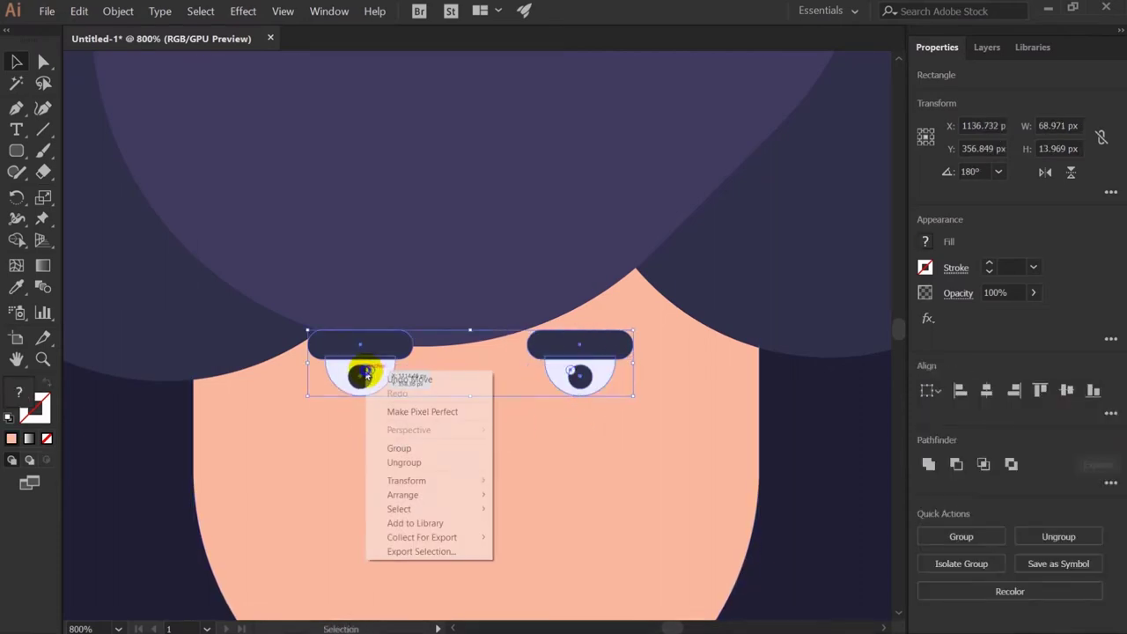
{"action": "left_click", "coordinate": [411, 448]}
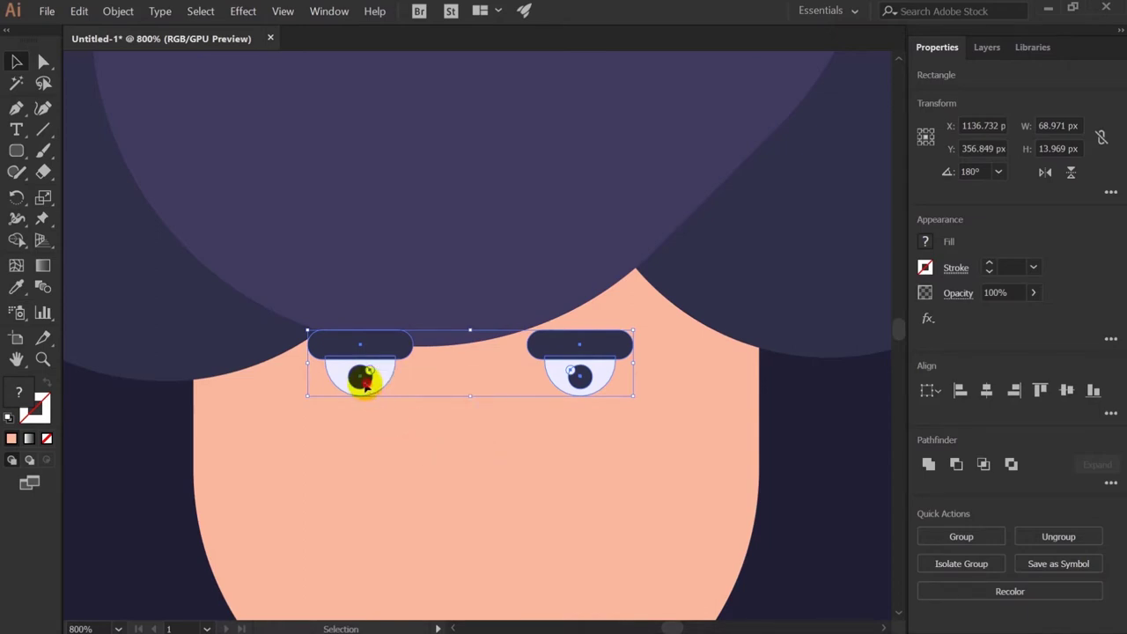
{"action": "left_click_drag", "start_coordinate": [361, 377], "coordinate": [357, 380]}
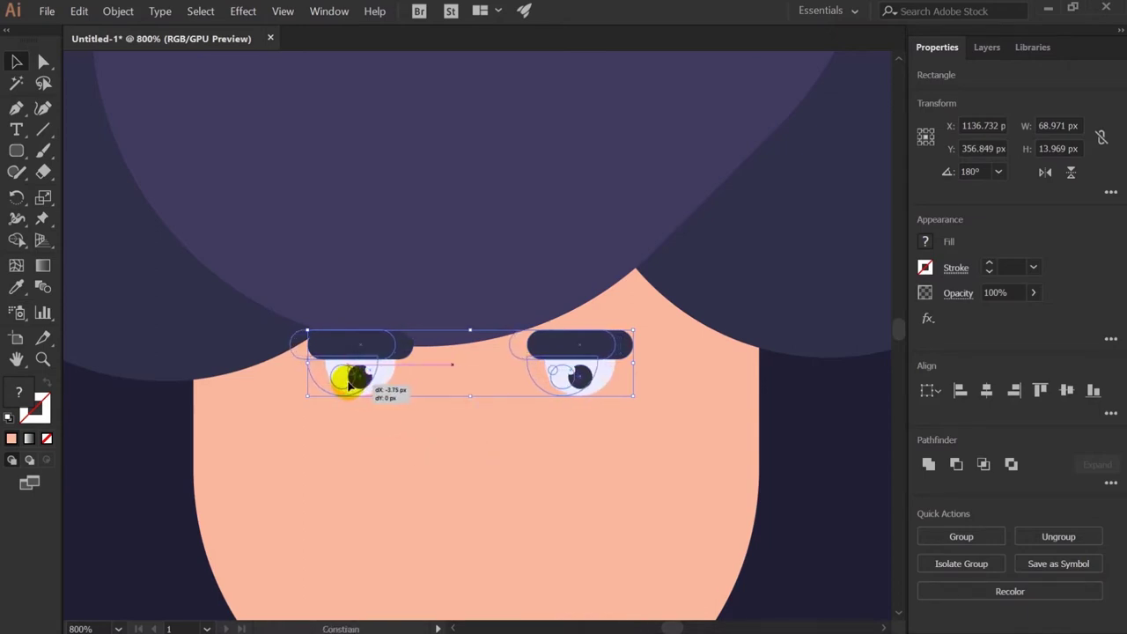
{"action": "left_click_drag", "start_coordinate": [349, 381], "coordinate": [358, 377]}
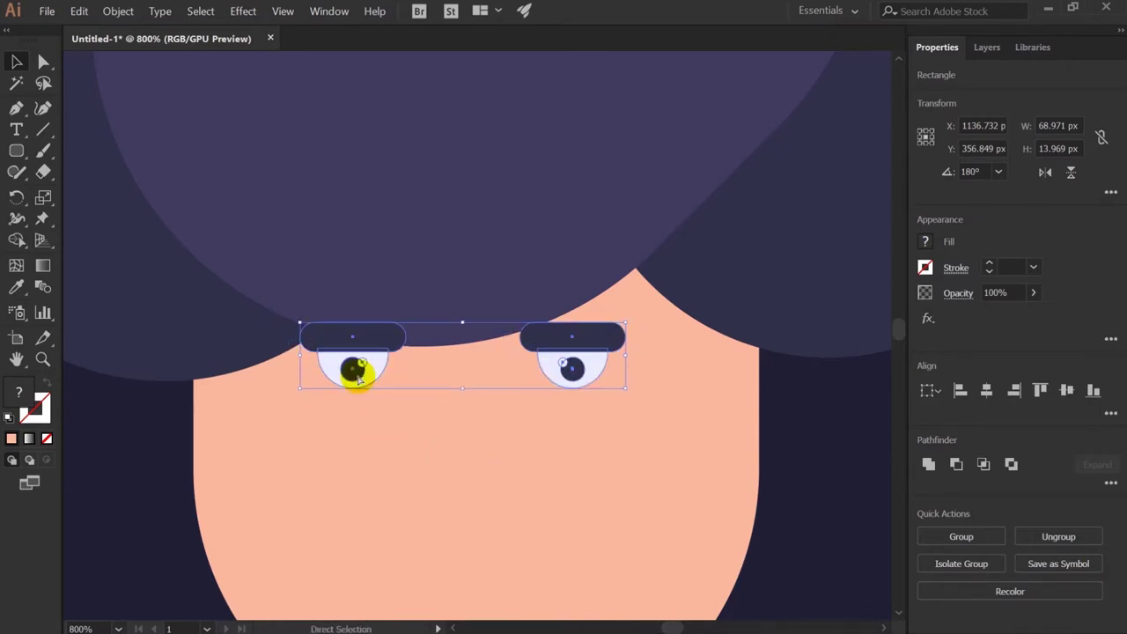
{"action": "key", "text": "ctrl+minus"}
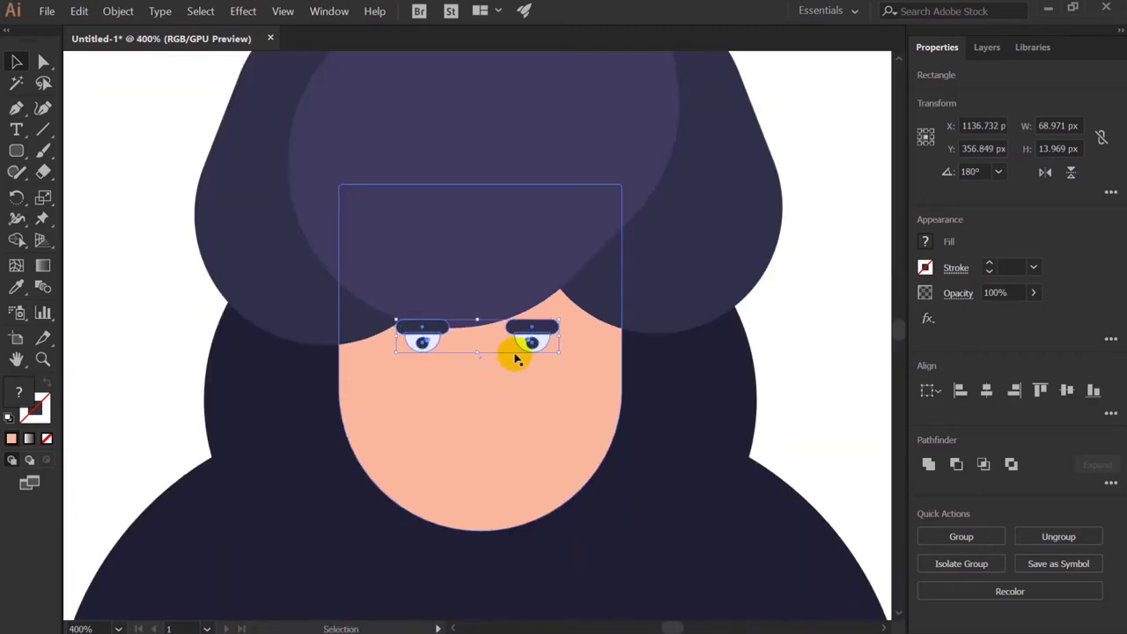
{"action": "left_click_drag", "start_coordinate": [526, 343], "coordinate": [523, 340]}
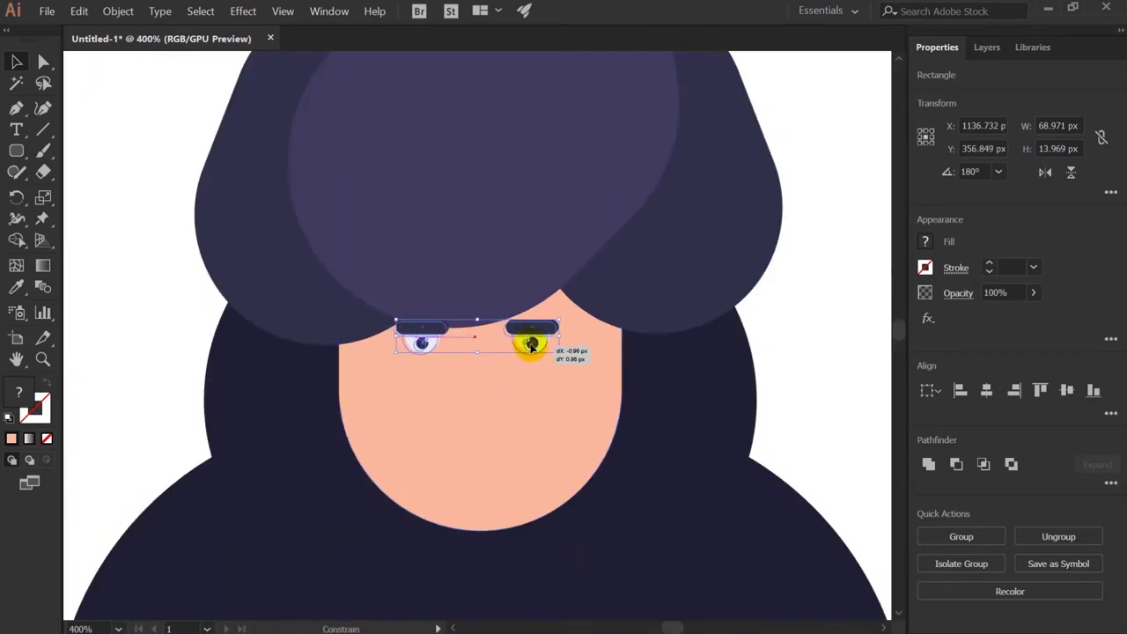
{"action": "left_click", "coordinate": [584, 378]}
- Bring the hair to the front so it overlaps the brows
{"action": "right_click", "coordinate": [543, 280]}
{"action": "mouse_move", "coordinate": [577, 474]}
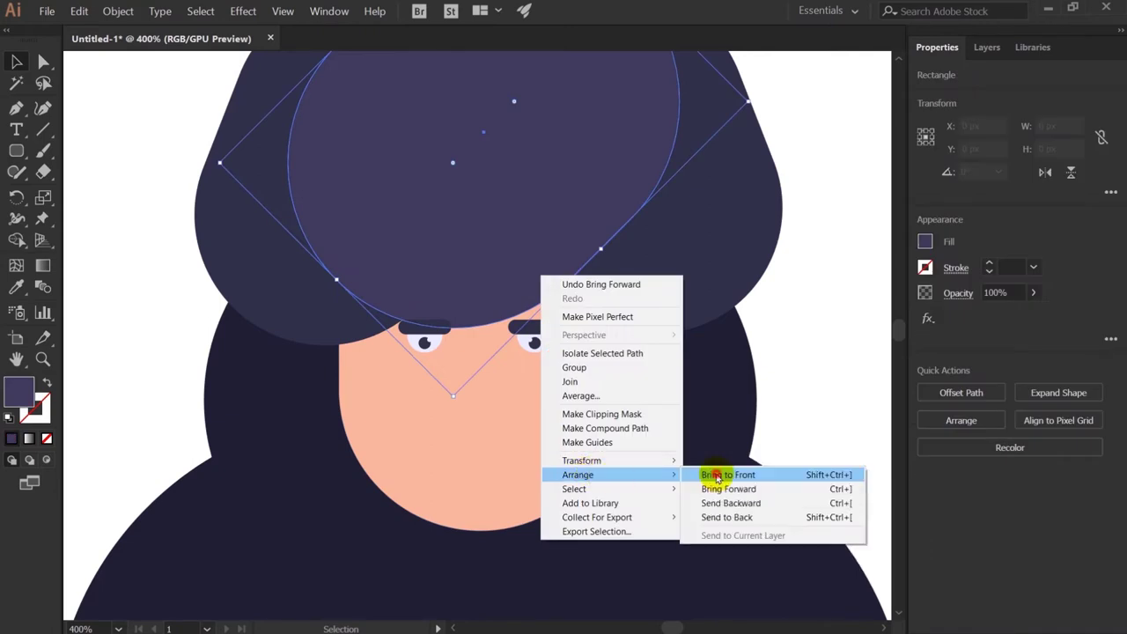
{"action": "left_click", "coordinate": [755, 471]}
{"action": "left_click", "coordinate": [807, 317]}
{"action": "scroll", "coordinate": [465, 317], "scroll_direction": "up", "scroll_amount": 2}
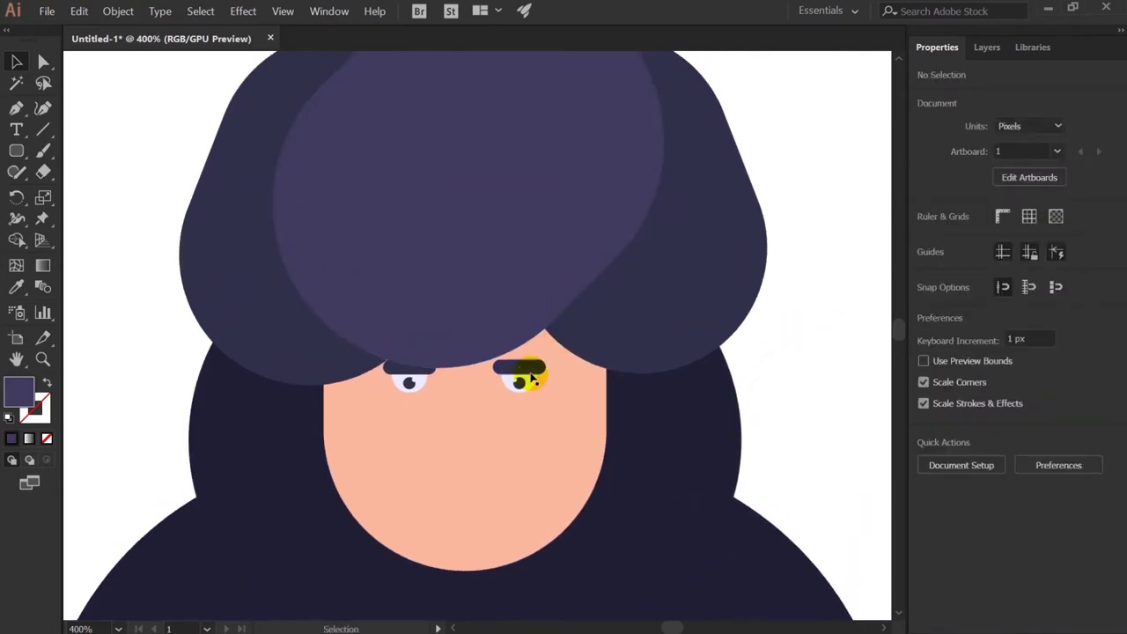
{"action": "left_click", "coordinate": [545, 424]}
{"action": "left_click", "coordinate": [805, 365]}
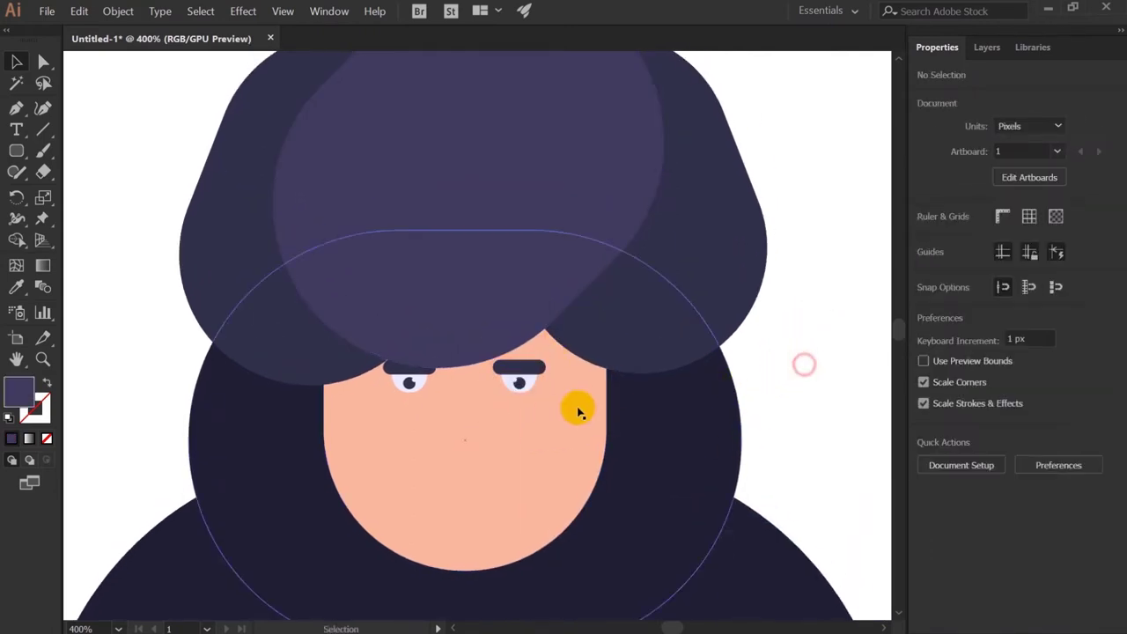
- Group both eyes together with their brows
{"action": "left_click", "coordinate": [514, 380]}
{"action": "left_click", "coordinate": [414, 387], "text": "shift"}
{"action": "right_click", "coordinate": [417, 388]}
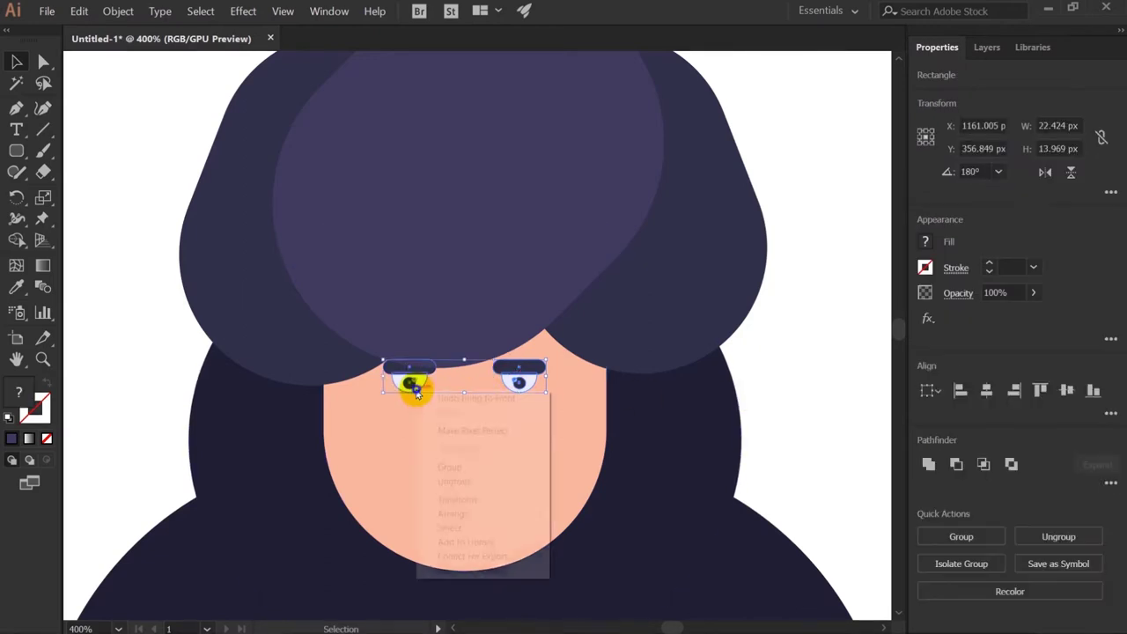
{"action": "left_click", "coordinate": [490, 467]}
{"action": "left_click", "coordinate": [820, 394]}
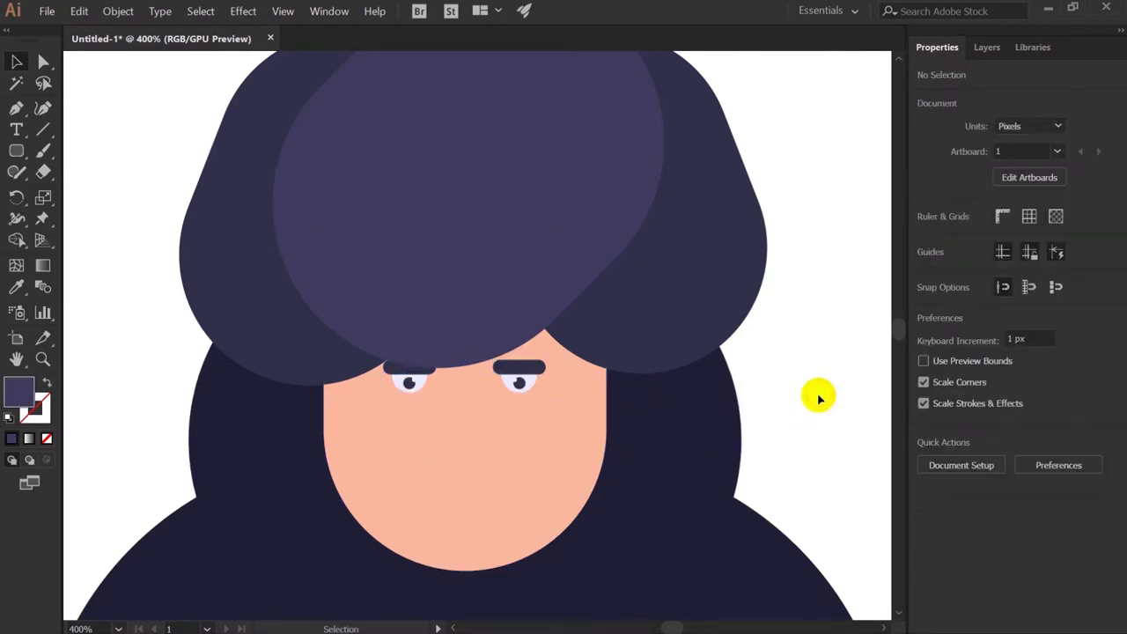
{"action": "key", "text": "ctrl+="}
{"action": "key", "text": "ctrl+="}
- Draw a rectangle in the lower face and round it into a small half-circle mouth
{"action": "left_click_drag", "start_coordinate": [707, 460], "coordinate": [717, 264]}
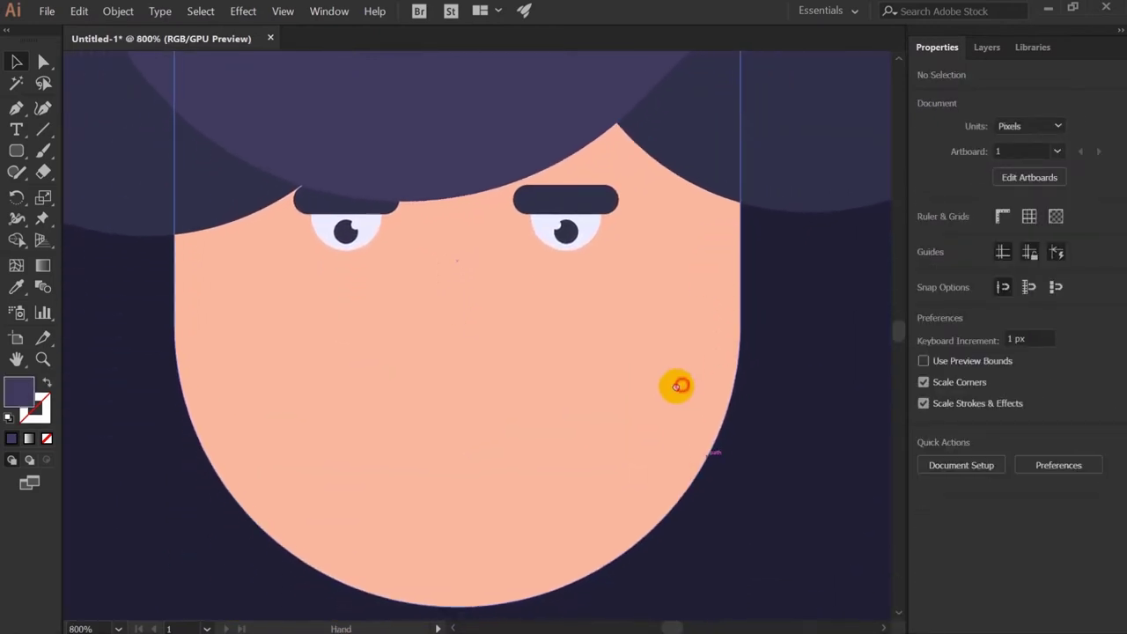
{"action": "left_click_drag", "start_coordinate": [9, 156], "coordinate": [89, 148]}
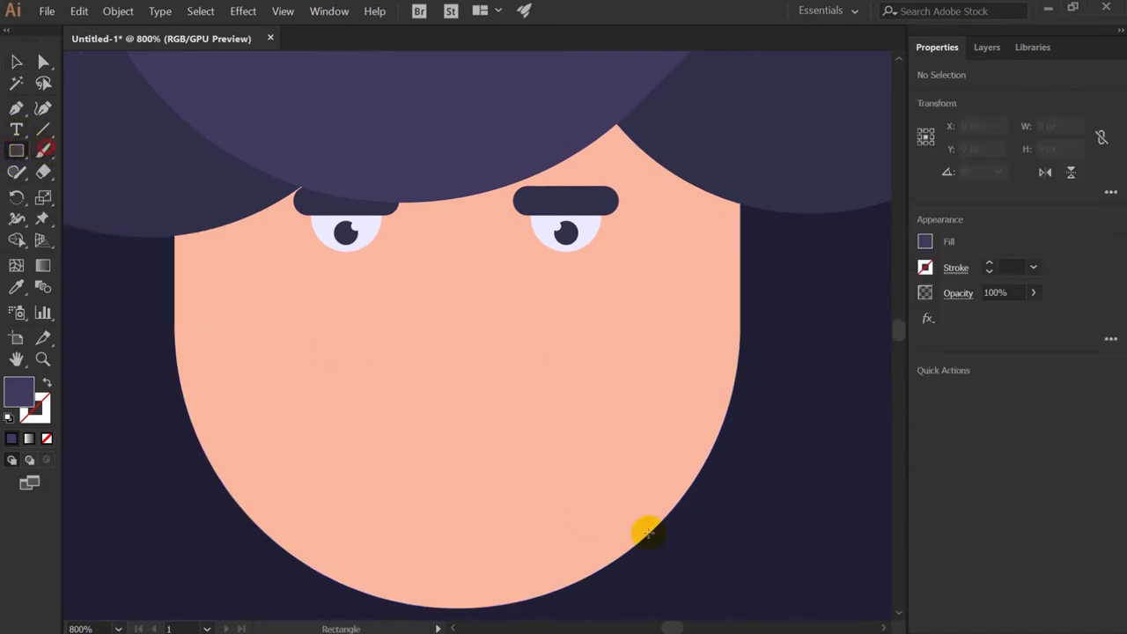
{"action": "left_click_drag", "start_coordinate": [499, 355], "coordinate": [658, 446]}
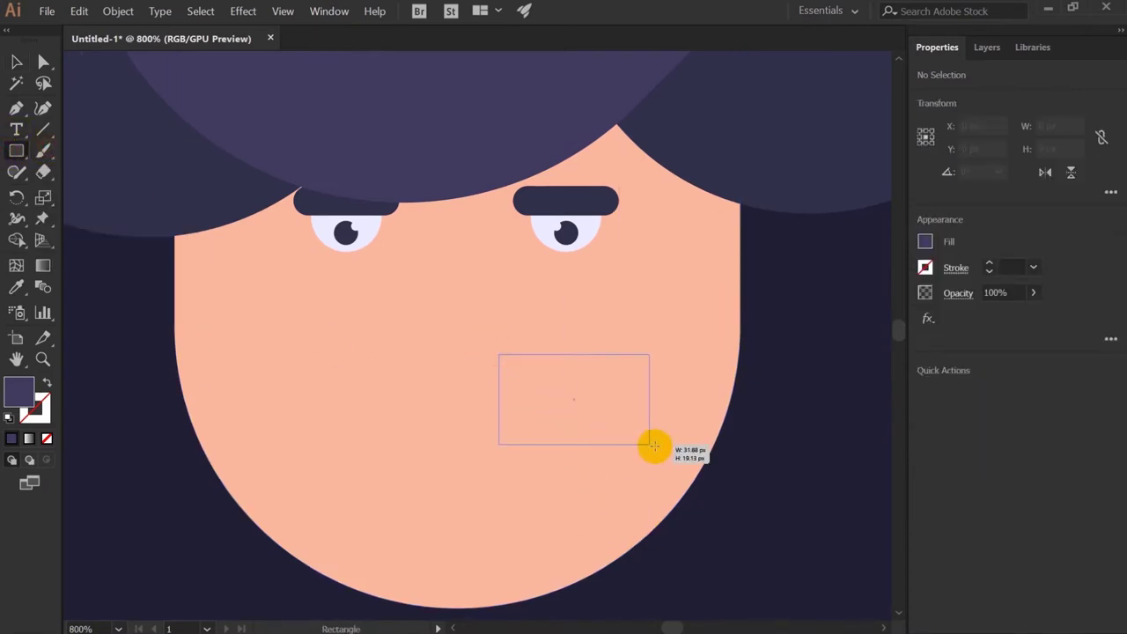
{"action": "key", "text": "a"}
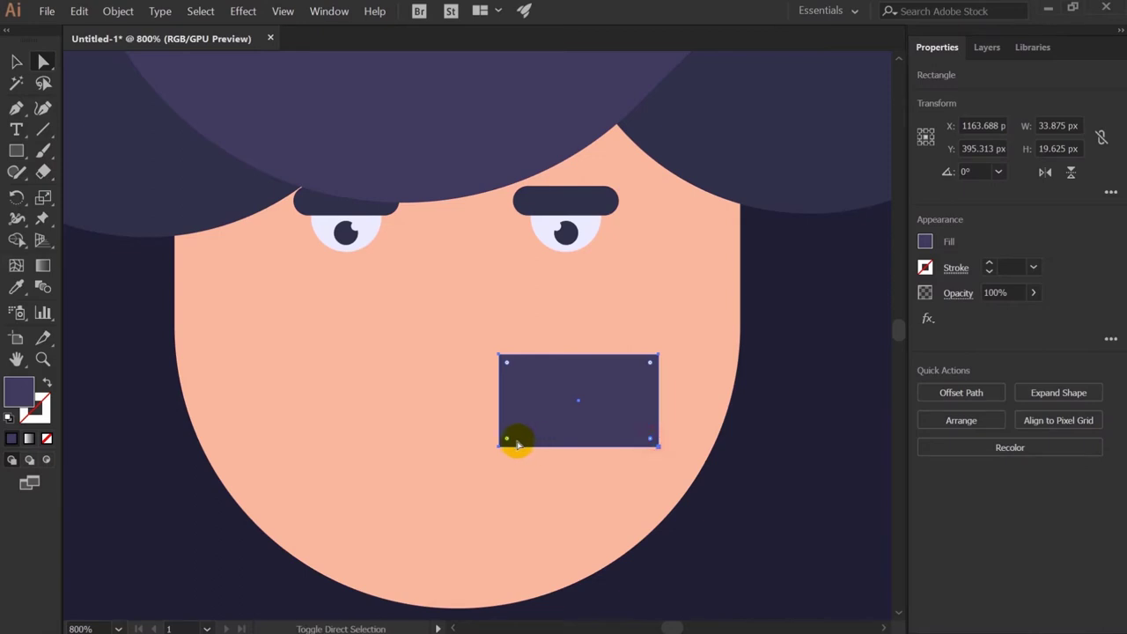
{"action": "mouse_move", "coordinate": [506, 440]}
{"action": "left_mouse_down"}
{"action": "mouse_move", "coordinate": [528, 312]}
{"action": "mouse_move", "coordinate": [548, 277]}
{"action": "left_mouse_up"}
{"action": "key", "text": "v"}
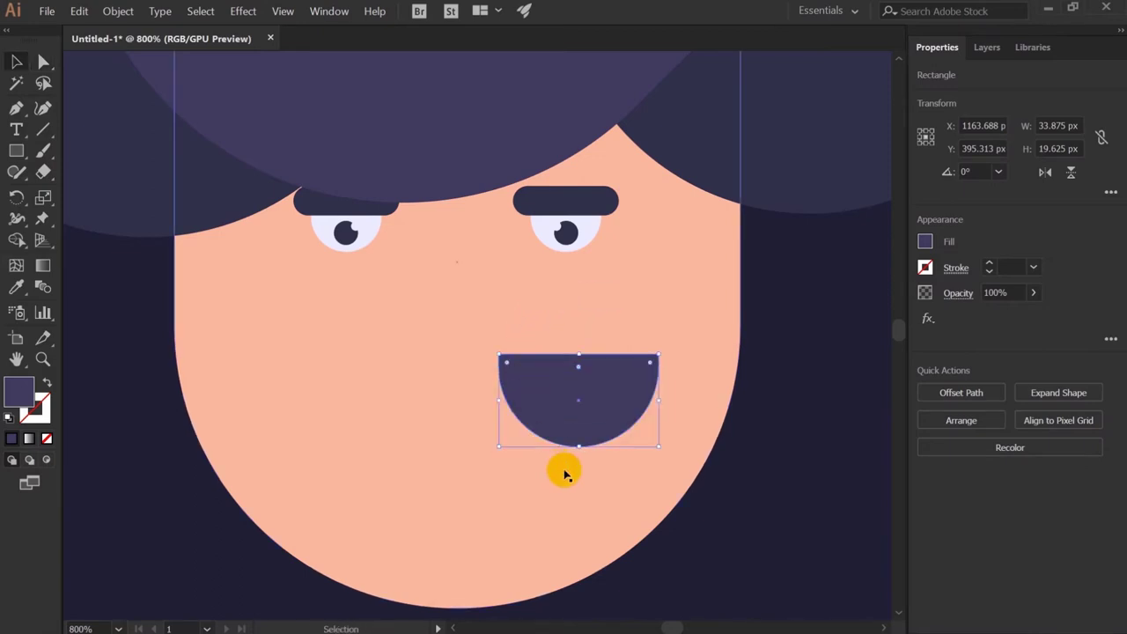
{"action": "mouse_move", "coordinate": [578, 445]}
{"action": "left_mouse_down"}
{"action": "mouse_move", "coordinate": [582, 415]}
{"action": "mouse_move", "coordinate": [471, 493]}
{"action": "left_mouse_up"}
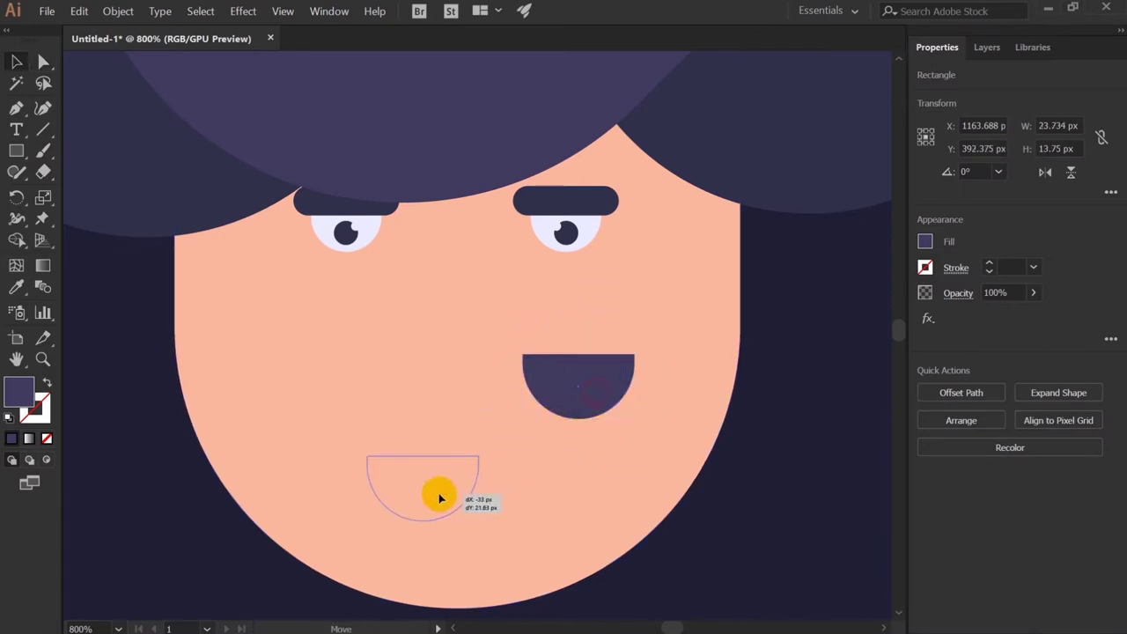
- Fill the mouth with the eyes' pale white and nudge it slightly up-left
{"action": "key", "text": "i"}
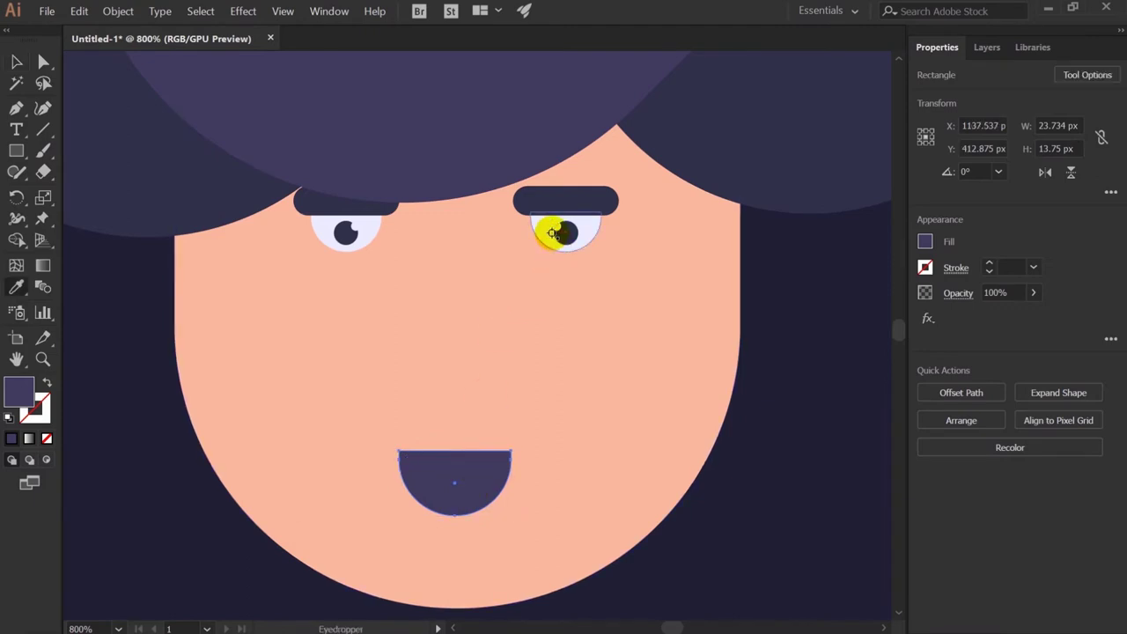
{"action": "left_click", "coordinate": [551, 233]}
{"action": "key", "text": "v"}
{"action": "left_click_drag", "start_coordinate": [469, 504], "coordinate": [461, 469]}
- Group the eyes, brows and mouth into one set of face features
{"action": "left_click", "coordinate": [352, 231], "text": "shift"}
{"action": "left_click", "coordinate": [568, 231], "text": "shift"}
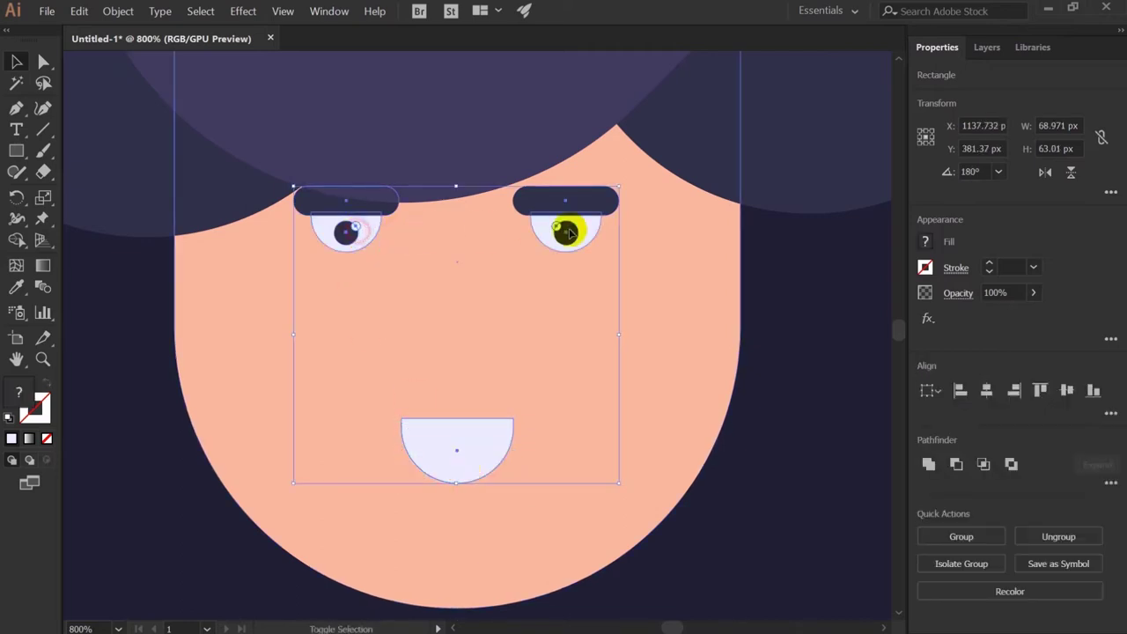
{"action": "right_click", "coordinate": [573, 232]}
{"action": "left_click", "coordinate": [611, 305]}
{"action": "left_click_drag", "start_coordinate": [465, 453], "coordinate": [470, 448]}
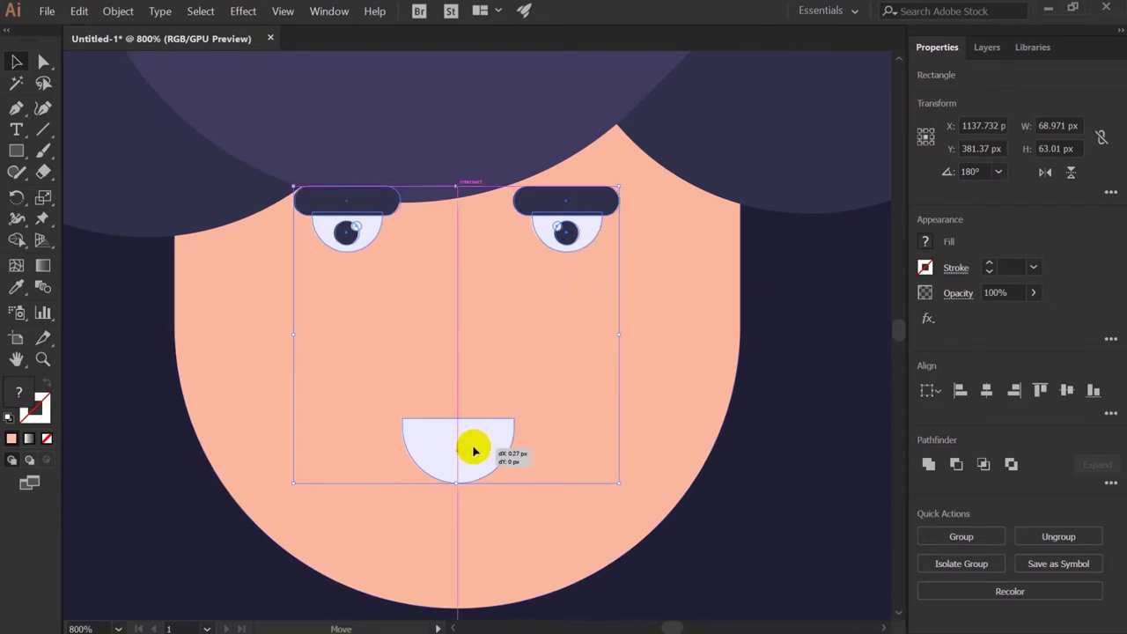
{"action": "key", "text": "a"}
{"action": "key", "text": "v"}
{"action": "key", "text": "ctrl+z"}
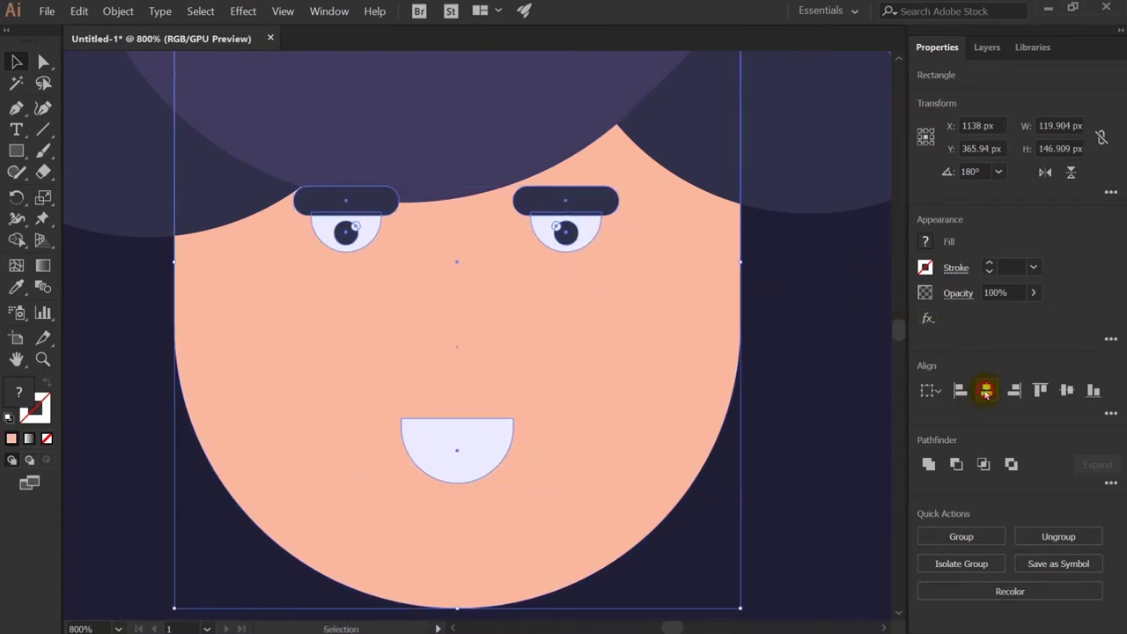
- Align the features to the face's horizontal centre and zoom out to view the head
{"action": "left_click", "coordinate": [985, 391]}
{"action": "key", "text": "a"}
{"action": "scroll", "coordinate": [514, 397], "scroll_direction": "down", "scroll_amount": 2}
{"action": "scroll", "coordinate": [507, 411], "scroll_direction": "up", "scroll_amount": 2}
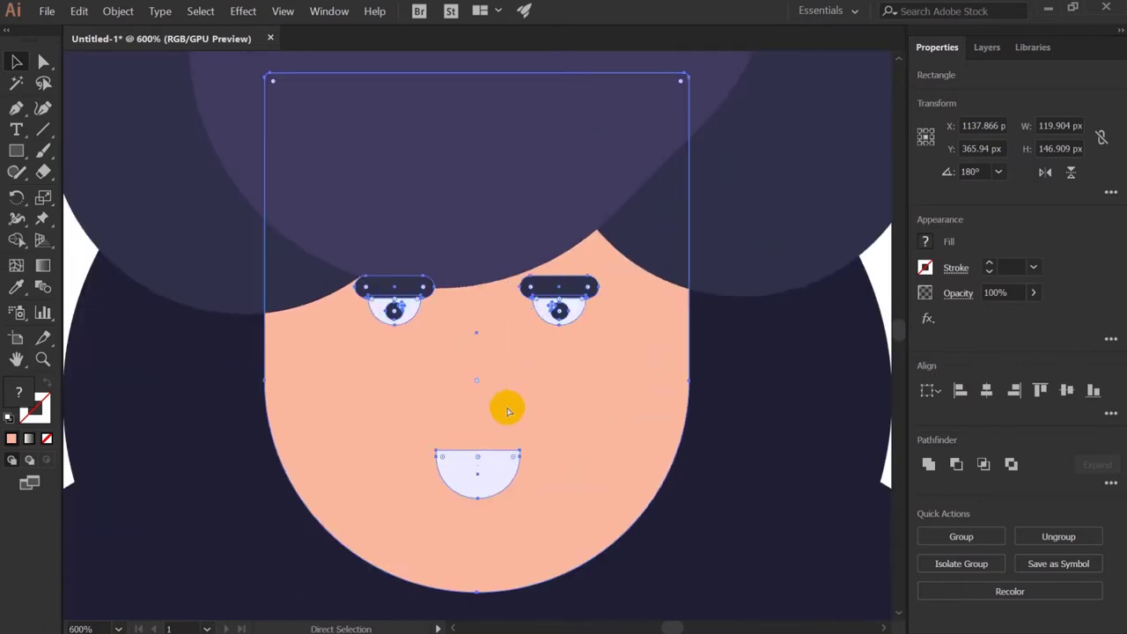
{"action": "key", "text": "v"}
{"action": "key", "text": "ctrl+minus"}
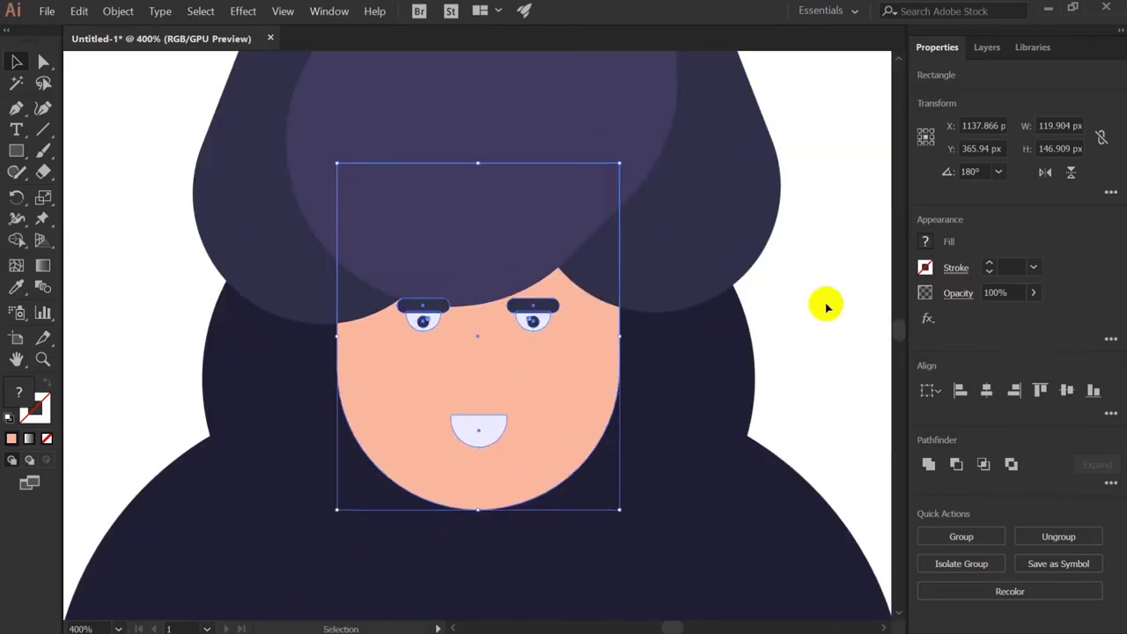
{"action": "left_click", "coordinate": [826, 307]}
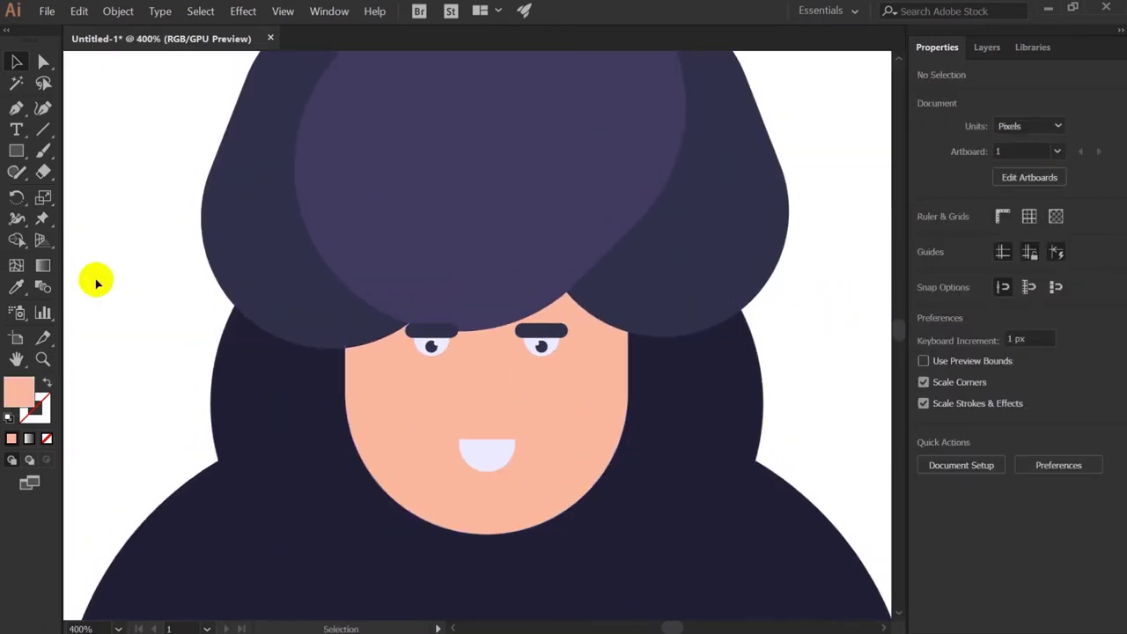
- Draw a tall peach ear oval with a smaller darker salmon inner-ear oval inside
{"action": "left_click", "coordinate": [9, 156]}
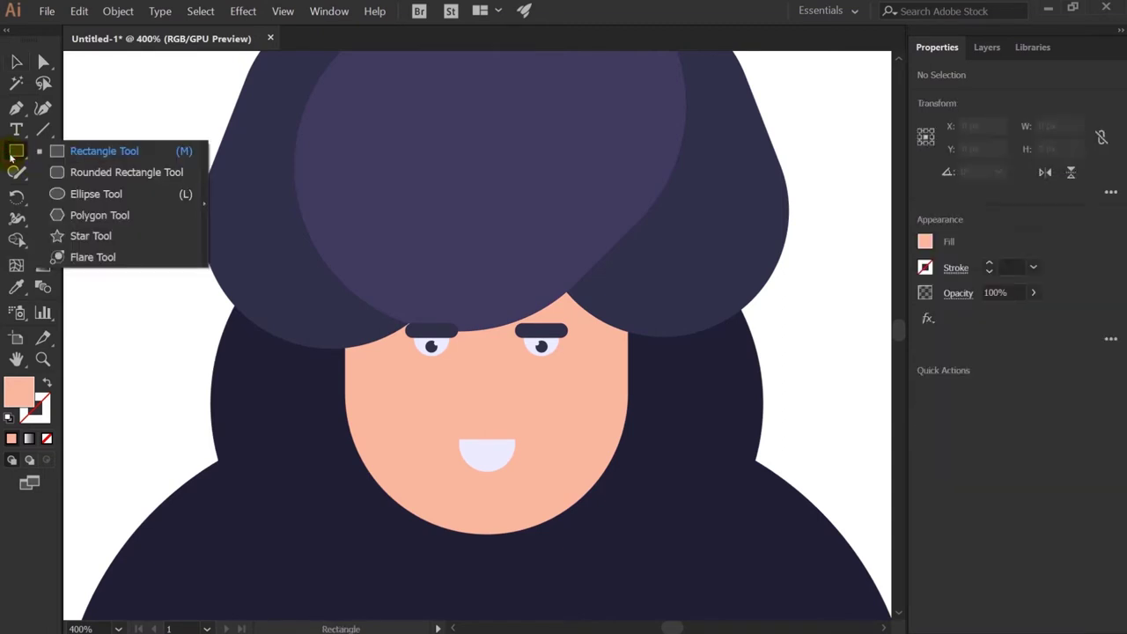
{"action": "left_click", "coordinate": [57, 193]}
{"action": "left_click_drag", "start_coordinate": [136, 192], "coordinate": [214, 331]}
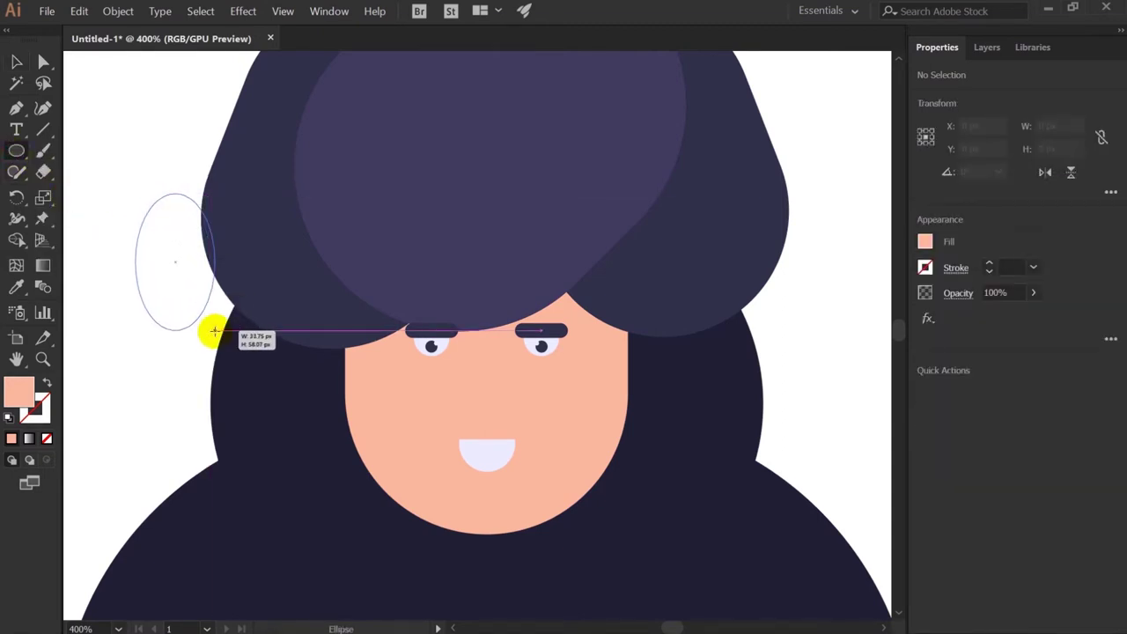
{"action": "key", "text": "v"}
{"action": "left_click_drag", "start_coordinate": [177, 214], "coordinate": [376, 386]}
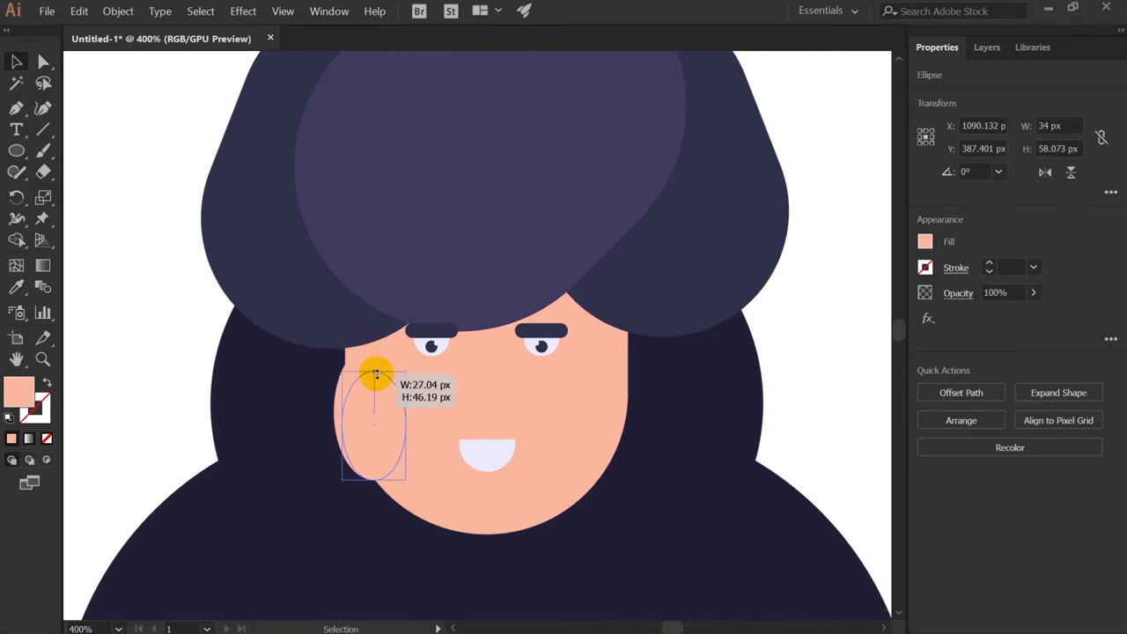
{"action": "key", "text": "ctrl+equal"}
{"action": "key", "text": "ctrl+equal"}
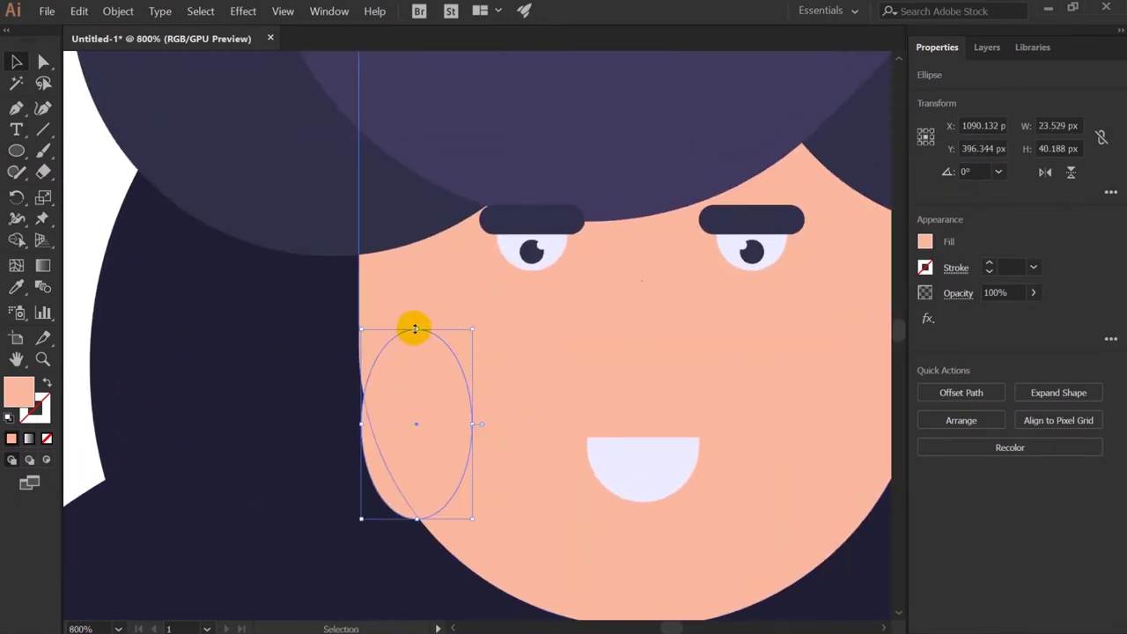
{"action": "left_click_drag", "start_coordinate": [415, 329], "coordinate": [417, 387]}
{"action": "double_click", "coordinate": [19, 390]}
{"action": "left_click", "coordinate": [139, 88]}
{"action": "left_click", "coordinate": [435, 75]}
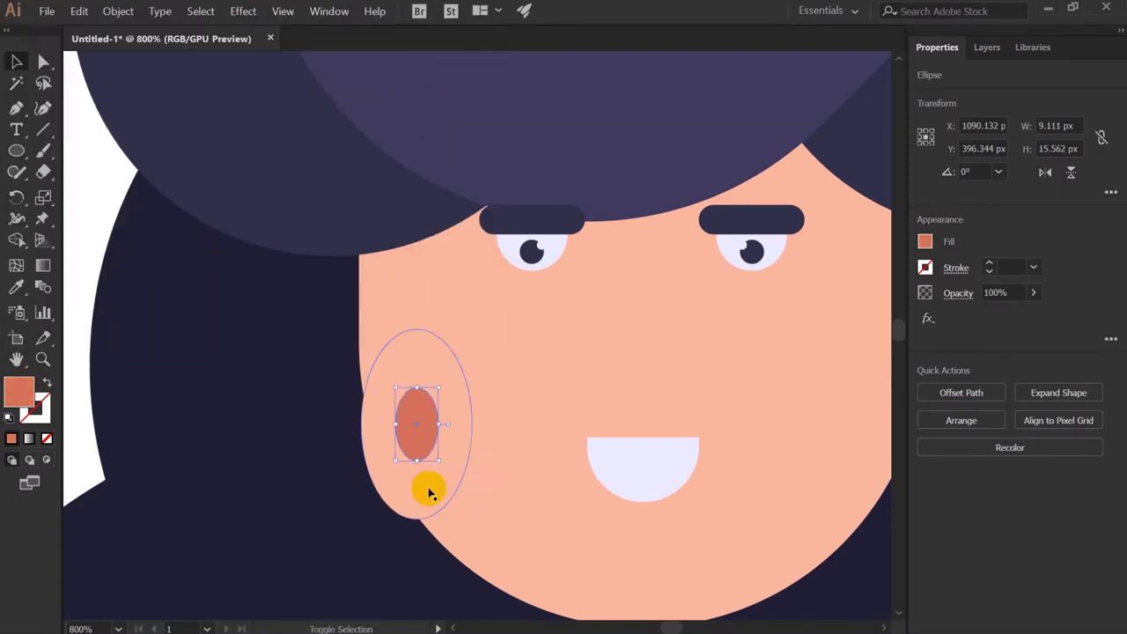
- Group the two ear ovals, scale them to about half size, and tuck them at the face's left edge
{"action": "left_click", "coordinate": [430, 494], "text": "shift"}
{"action": "right_click", "coordinate": [429, 493]}
{"action": "left_click", "coordinate": [456, 357]}
{"action": "left_click_drag", "start_coordinate": [415, 333], "coordinate": [415, 376]}
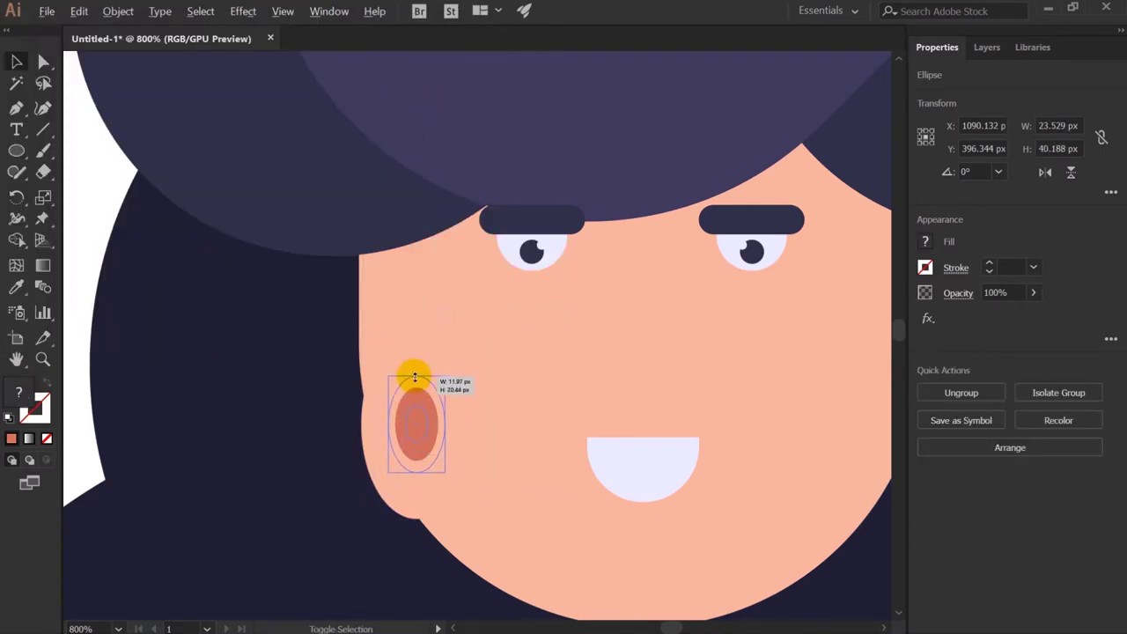
{"action": "mouse_move", "coordinate": [415, 430]}
{"action": "left_mouse_down"}
{"action": "mouse_move", "coordinate": [353, 326]}
{"action": "mouse_move", "coordinate": [353, 295]}
{"action": "left_mouse_up"}
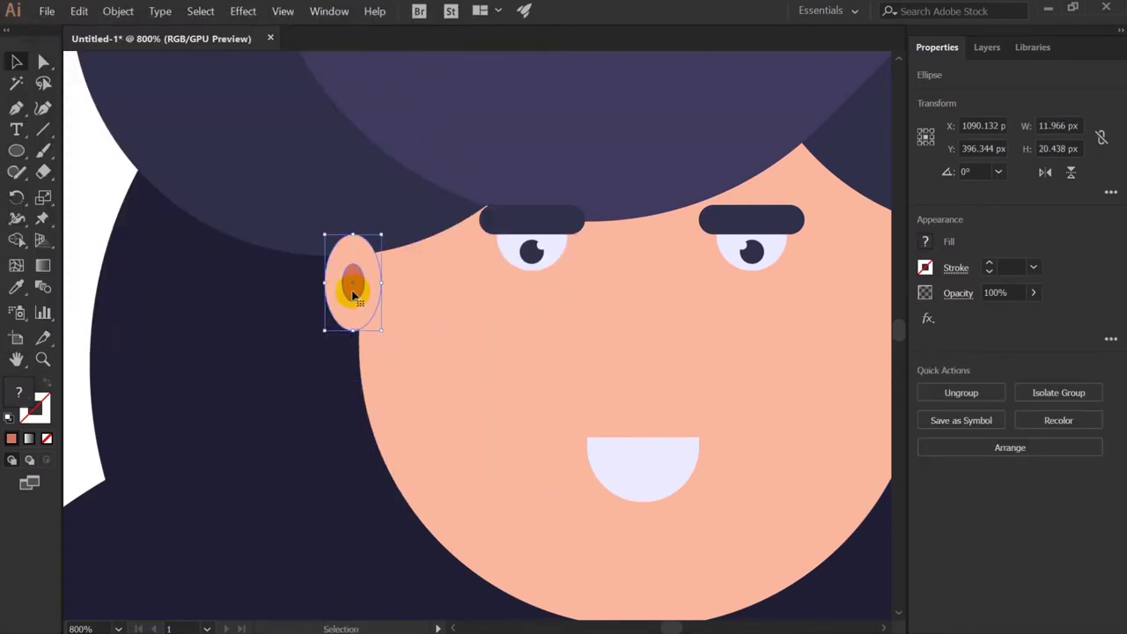
{"action": "left_click_drag", "start_coordinate": [604, 322], "coordinate": [483, 317]}
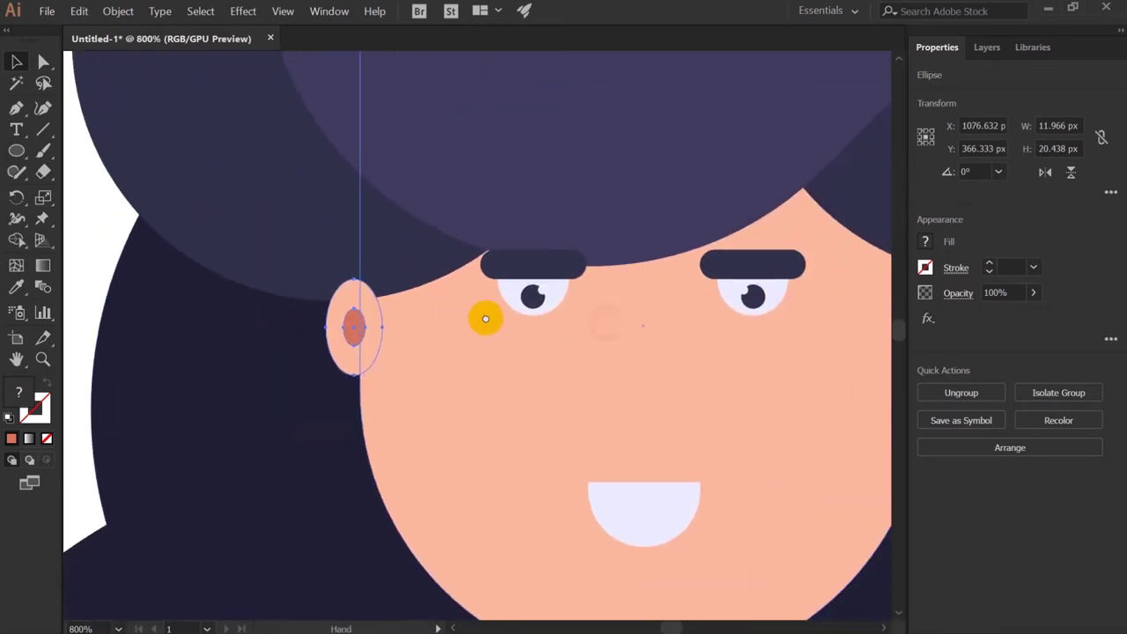
{"action": "left_click_drag", "start_coordinate": [352, 310], "coordinate": [358, 347]}
{"action": "key", "text": "ctrl+minus"}
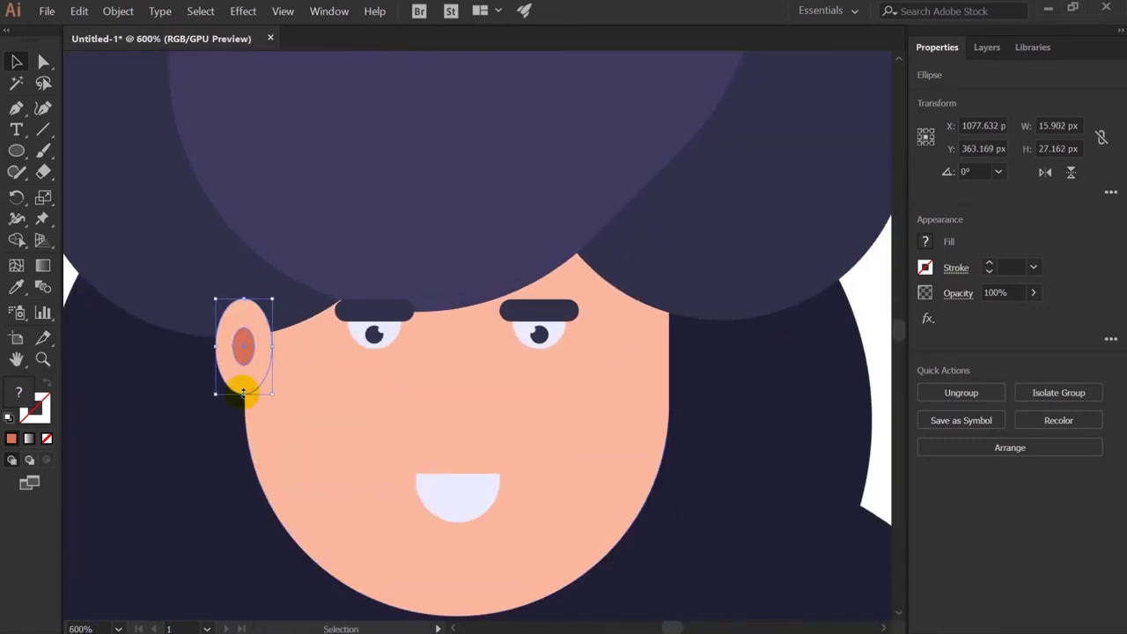
- Copy the ear across to the right side of the head
{"action": "left_click_drag", "start_coordinate": [259, 361], "coordinate": [676, 399]}
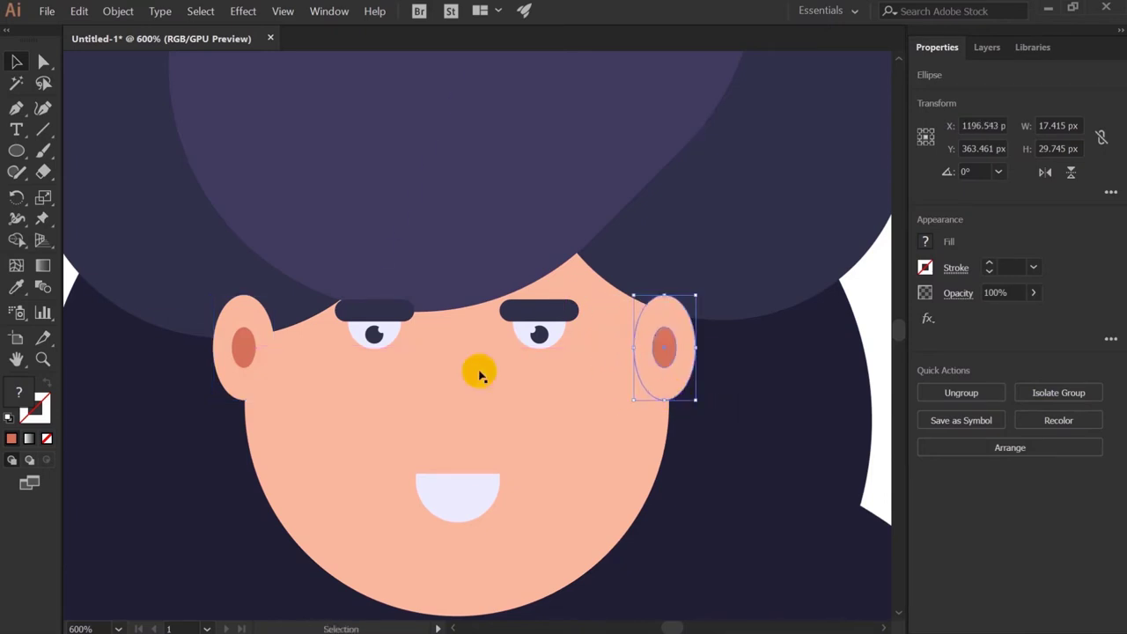
{"action": "left_click", "coordinate": [230, 352], "text": "shift"}
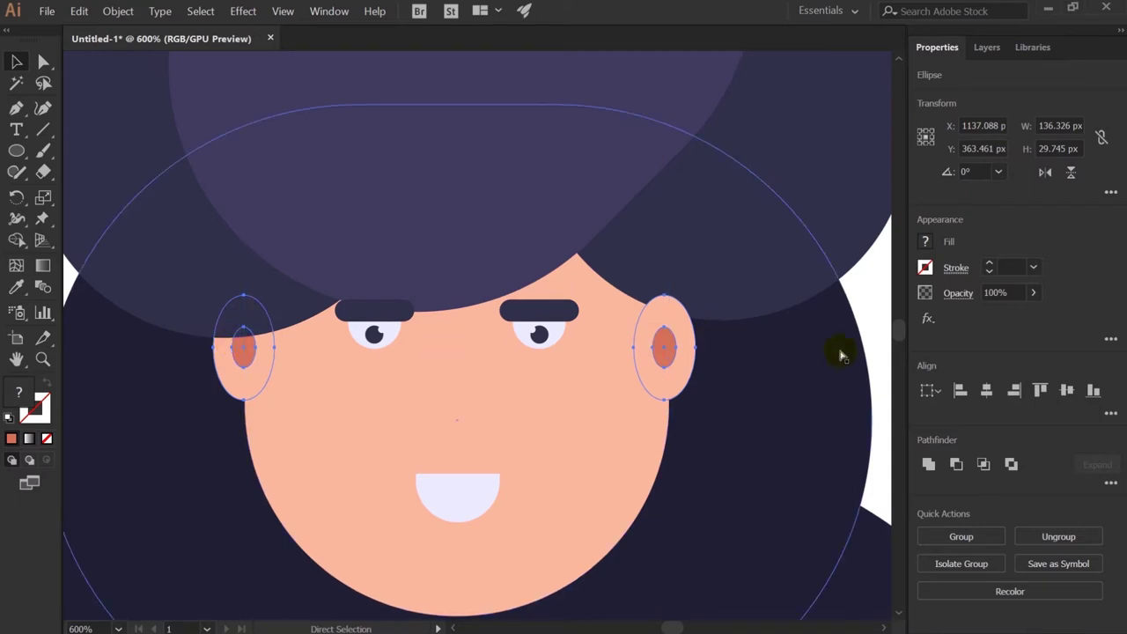
{"action": "key", "text": "v"}
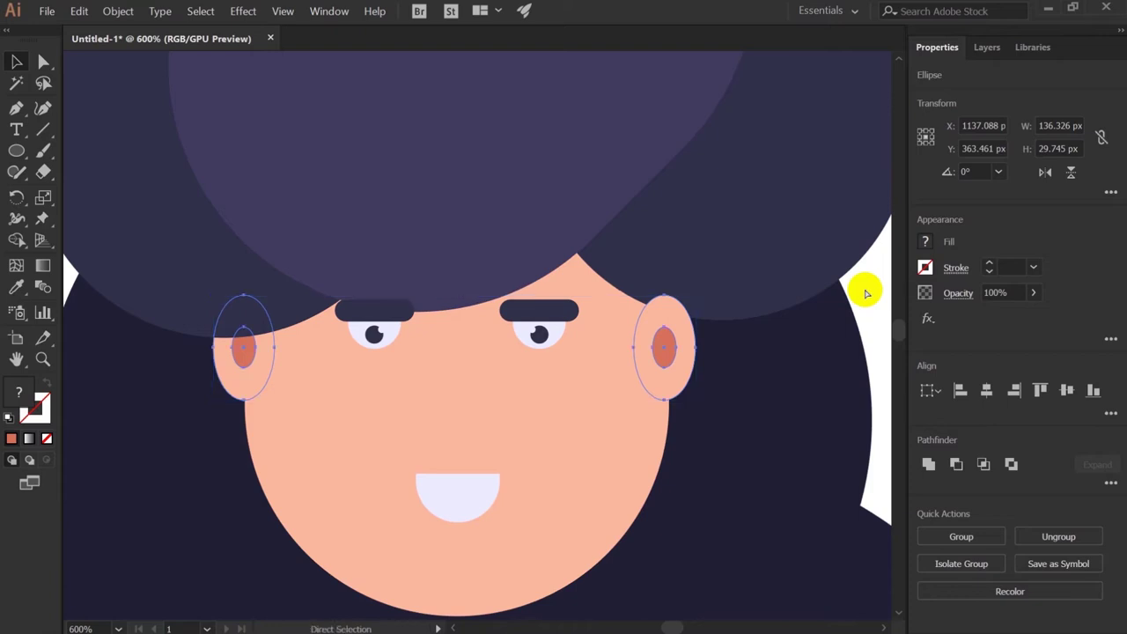
{"action": "left_click", "coordinate": [866, 293]}
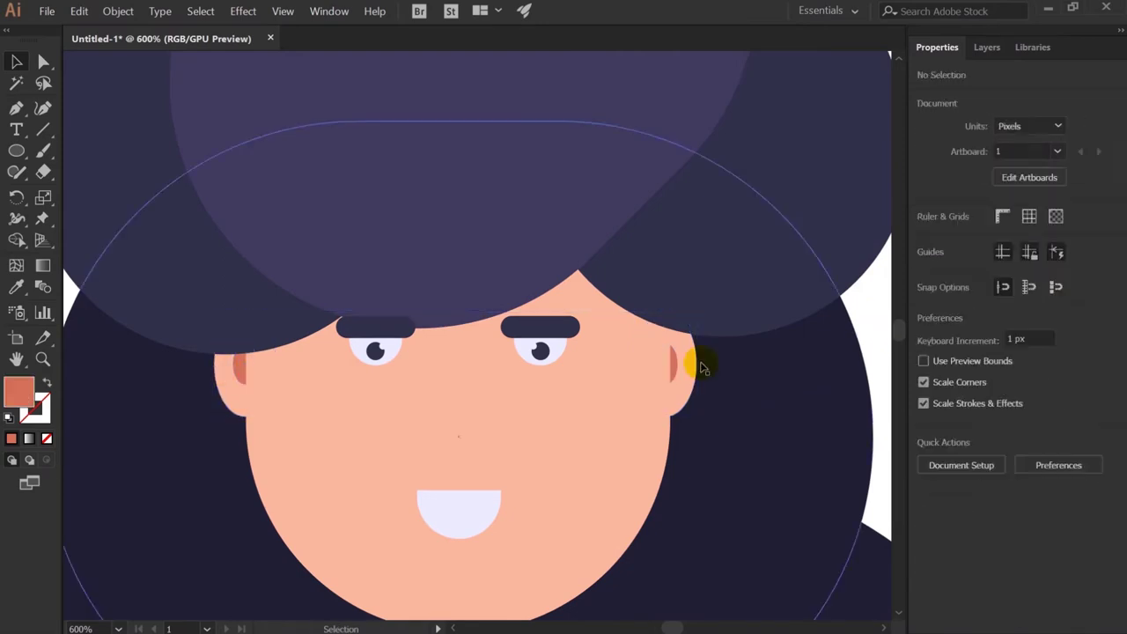
- Nudge one ear outward and group the two ears together
{"action": "left_click_drag", "start_coordinate": [692, 376], "coordinate": [690, 378]}
{"action": "right_click", "coordinate": [229, 380]}
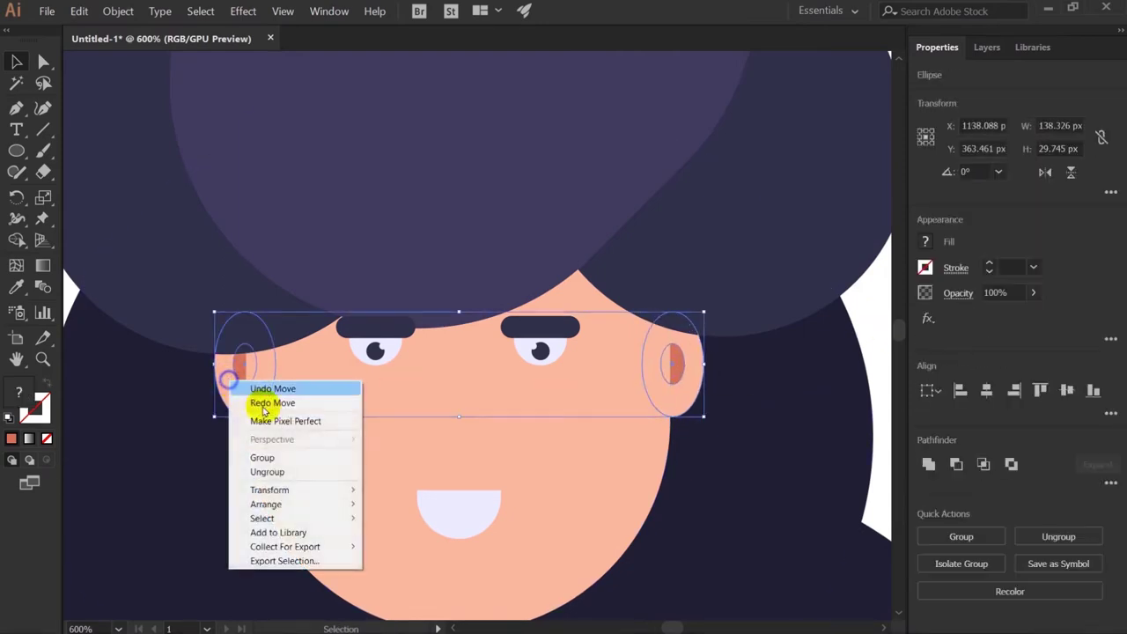
{"action": "left_click", "coordinate": [275, 459]}
{"action": "left_click", "coordinate": [460, 385]}
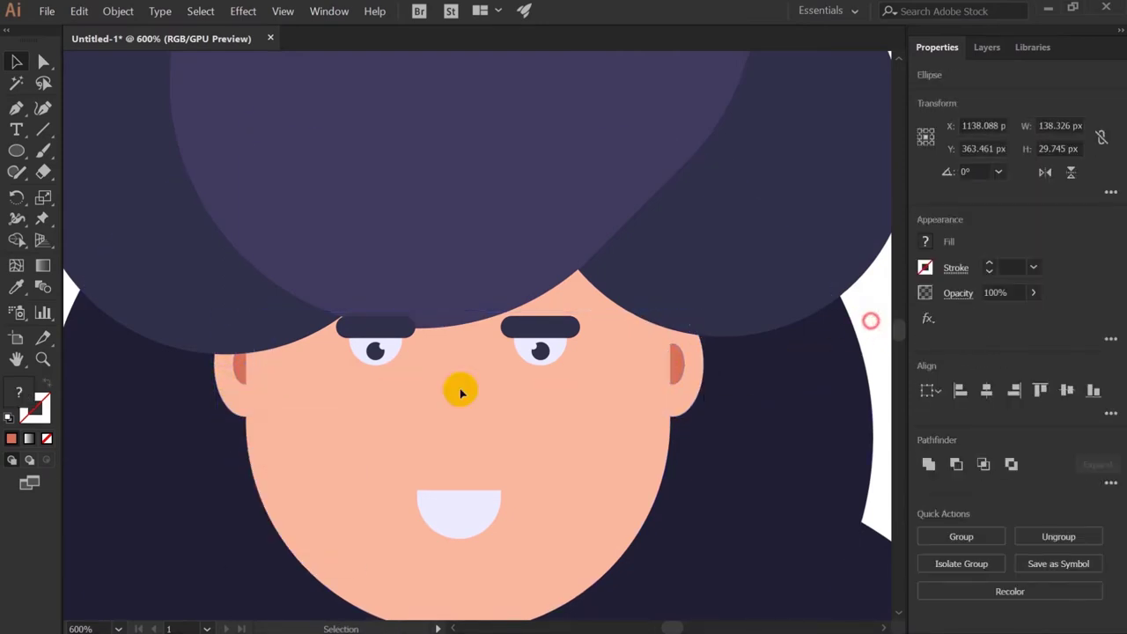
- Hang a small pale lavender circle earring, sampled from the mouth, below each ear
{"action": "left_click", "coordinate": [16, 151]}
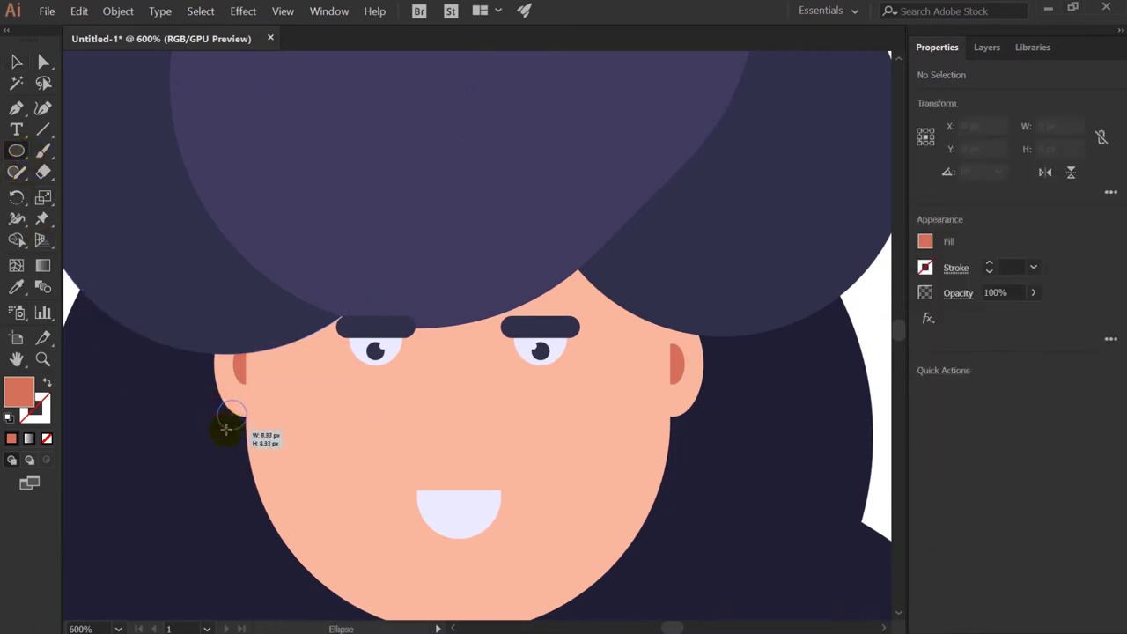
{"action": "left_click_drag", "start_coordinate": [221, 428], "coordinate": [223, 429]}
{"action": "key", "text": "i"}
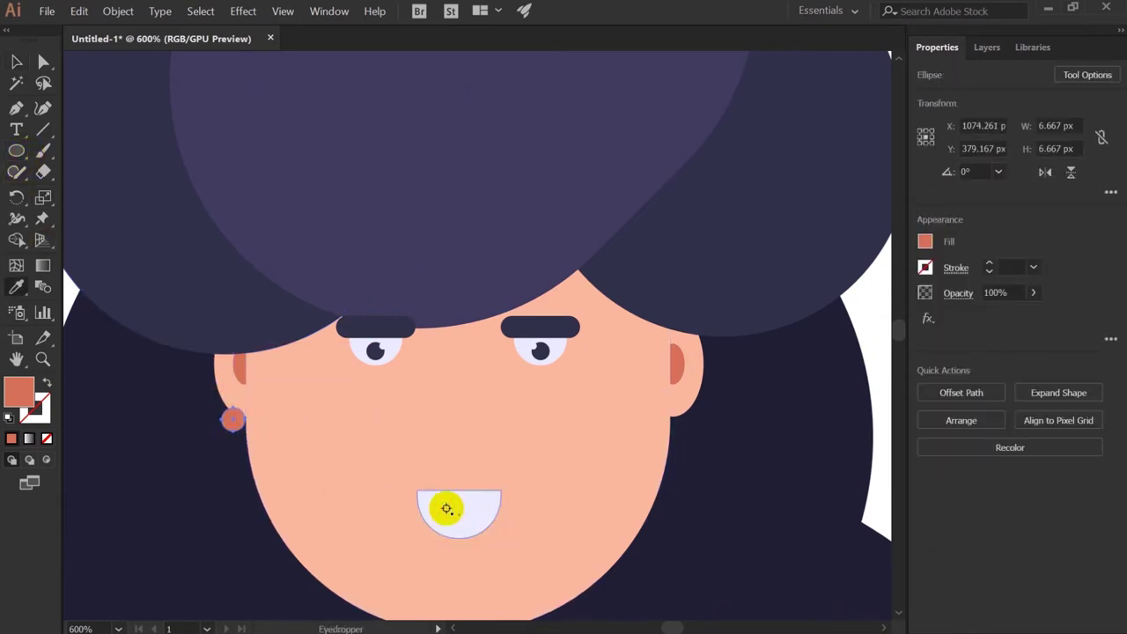
{"action": "key", "text": "v"}
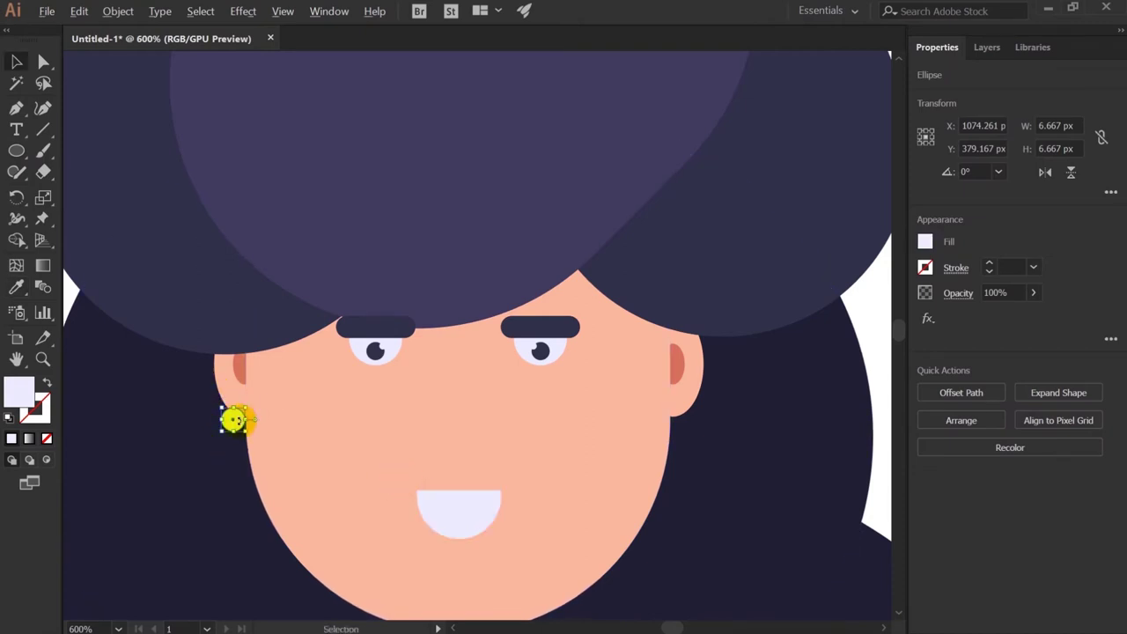
{"action": "left_click_drag", "start_coordinate": [234, 421], "coordinate": [688, 470]}
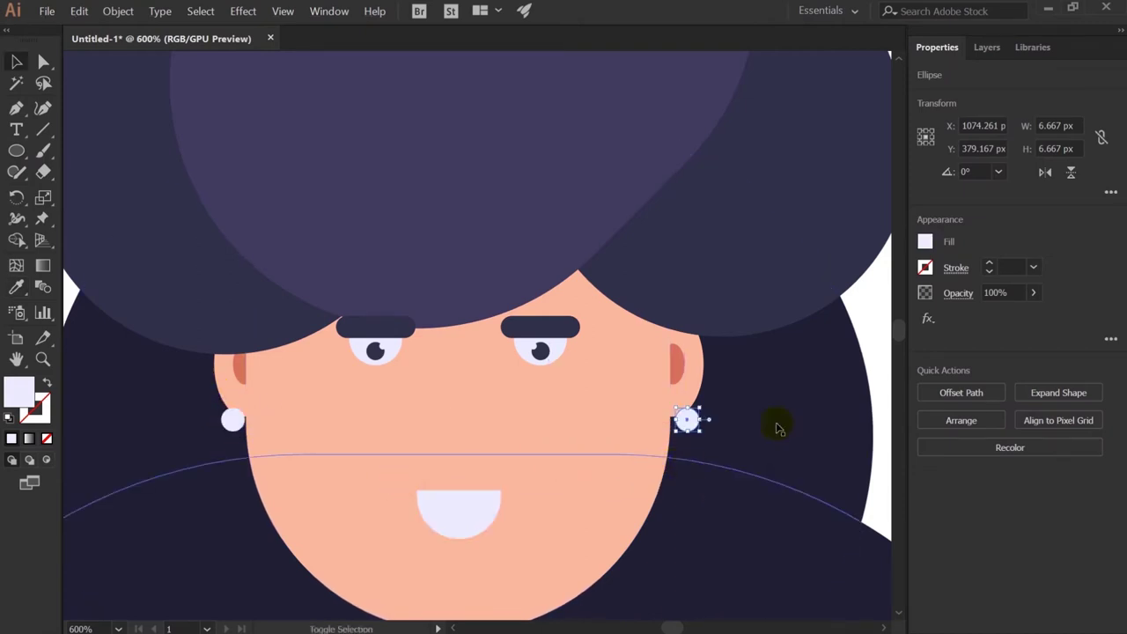
{"action": "left_click", "coordinate": [874, 322]}
{"action": "key", "text": "ctrl+minus"}
{"action": "key", "text": "ctrl+minus"}
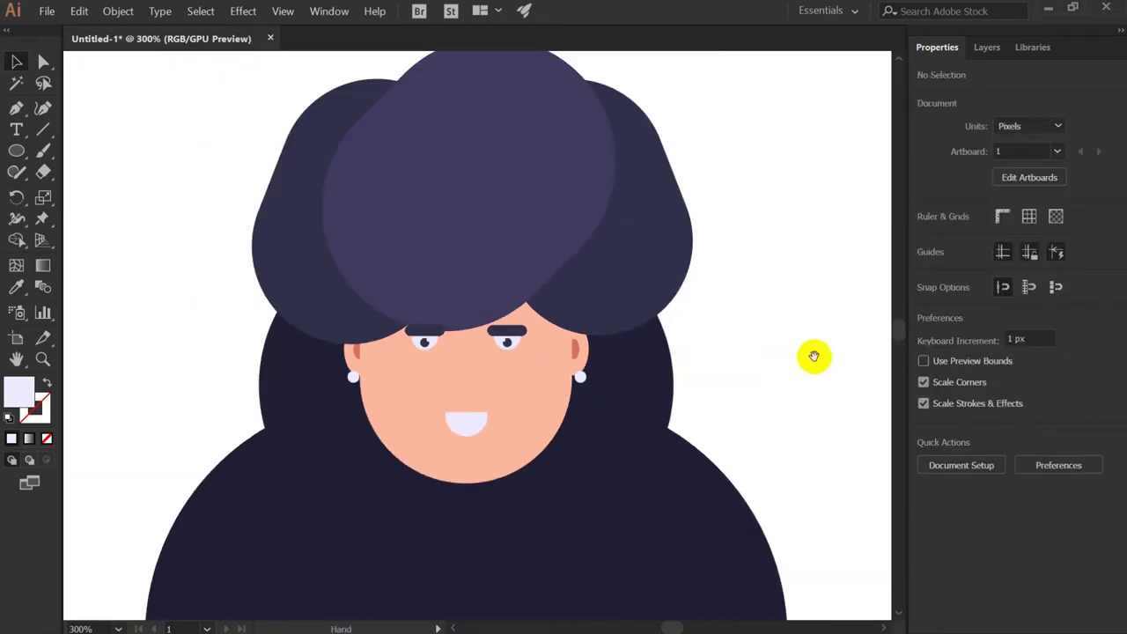
{"action": "left_click_drag", "start_coordinate": [813, 356], "coordinate": [800, 306]}
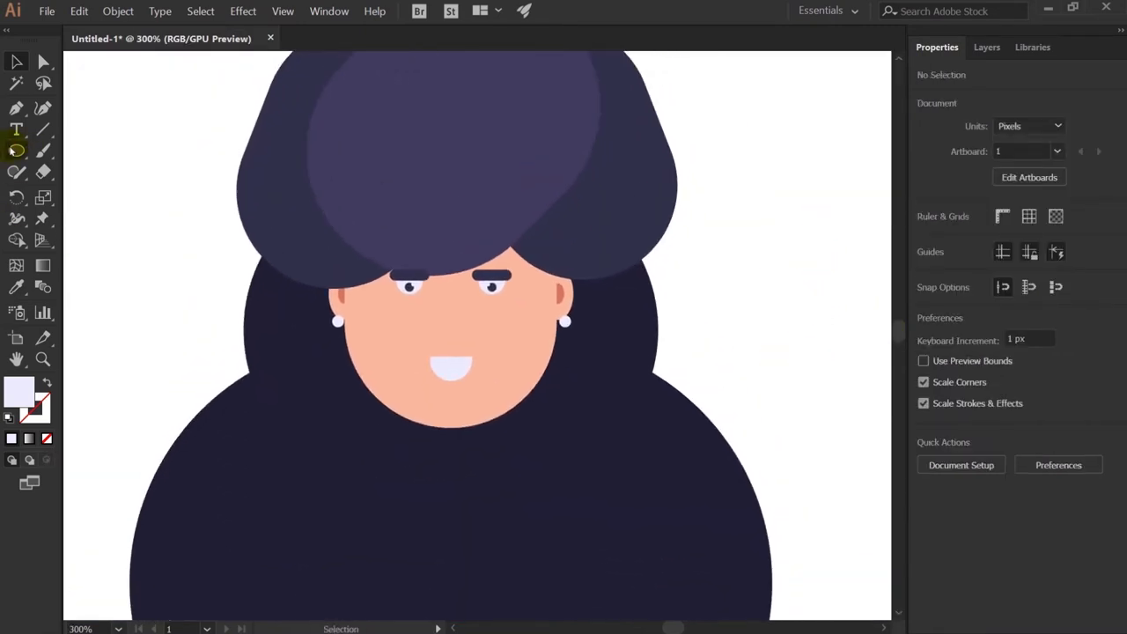
- Draw a salmon rounded neck pill below the chin and send it behind the face
{"action": "left_click", "coordinate": [14, 150]}
{"action": "left_click_drag", "start_coordinate": [385, 352], "coordinate": [496, 495]}
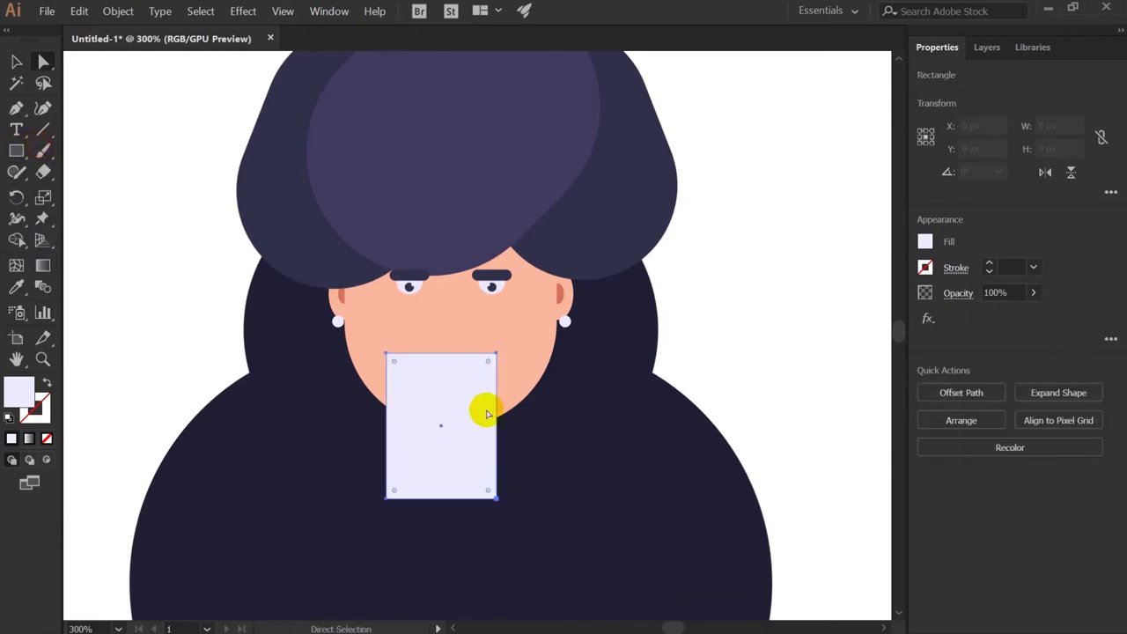
{"action": "mouse_move", "coordinate": [485, 410]}
{"action": "left_mouse_down"}
{"action": "mouse_move", "coordinate": [385, 423]}
{"action": "mouse_move", "coordinate": [409, 423]}
{"action": "left_mouse_up"}
{"action": "key", "text": "i"}
{"action": "left_click", "coordinate": [560, 293]}
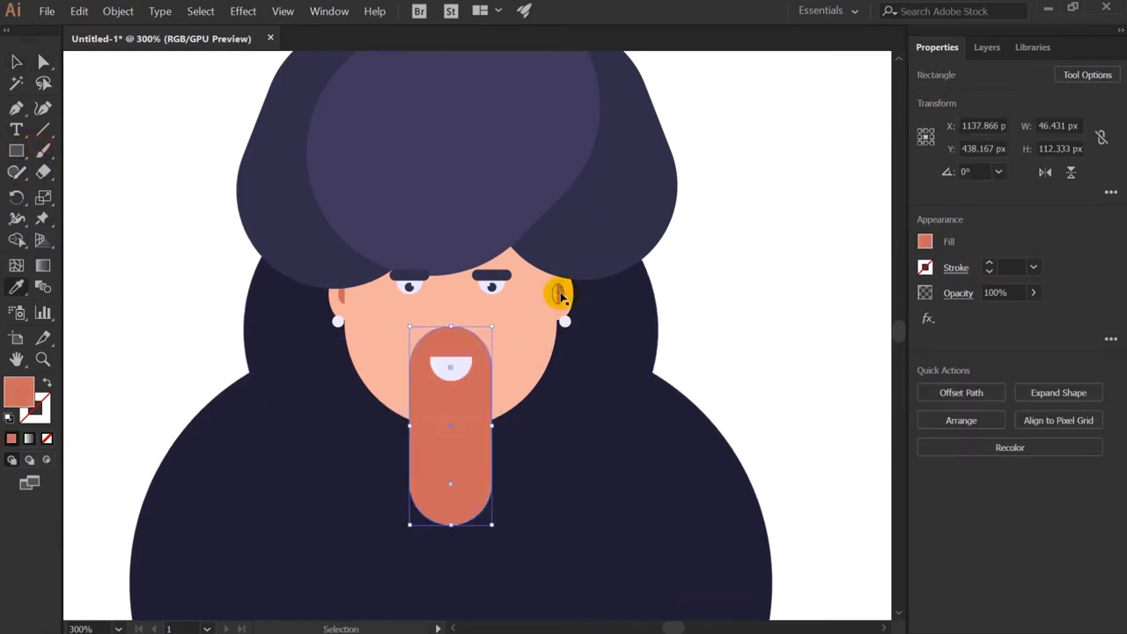
{"action": "key", "text": "ctrl+bracketleft"}
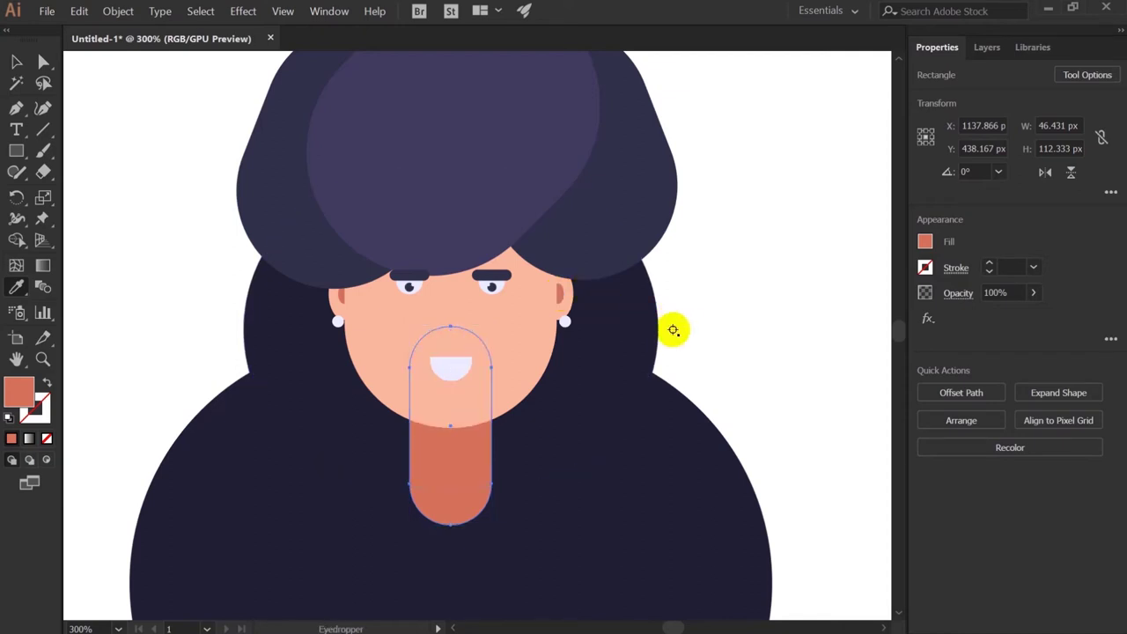
{"action": "left_click", "coordinate": [731, 332]}
{"action": "key", "text": "ctrl+minus"}
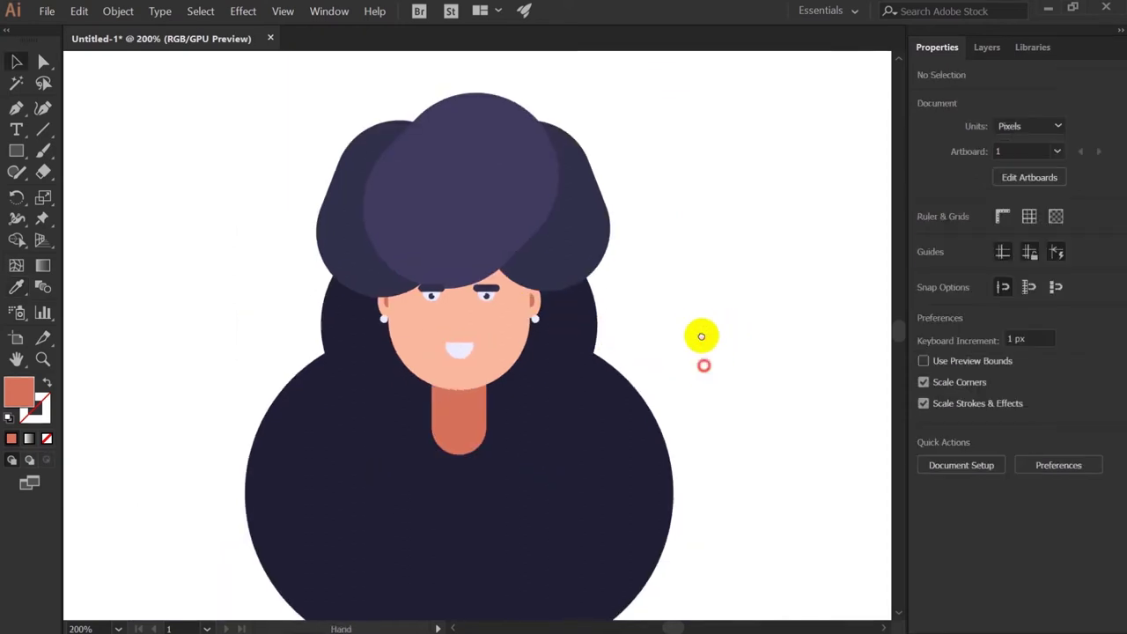
- Join the two dark body ellipses into a single rounded body shape
{"action": "scroll", "coordinate": [687, 308], "scroll_direction": "down", "scroll_amount": 2}
{"action": "left_click_drag", "start_coordinate": [545, 432], "coordinate": [544, 431]}
{"action": "right_click", "coordinate": [574, 280]}
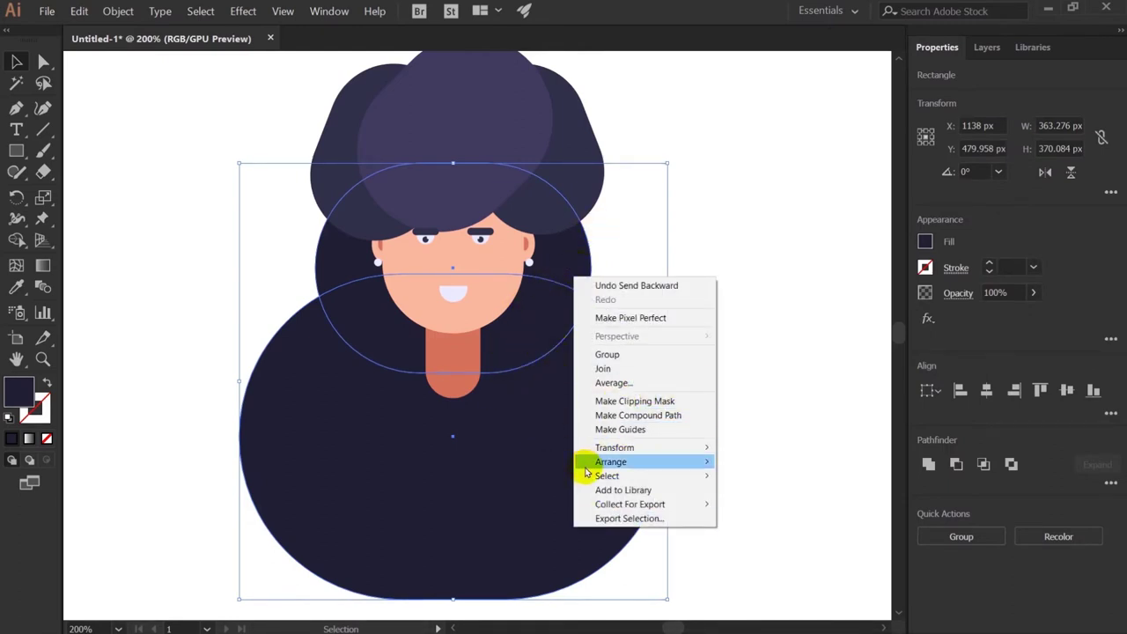
{"action": "mouse_move", "coordinate": [611, 461]}
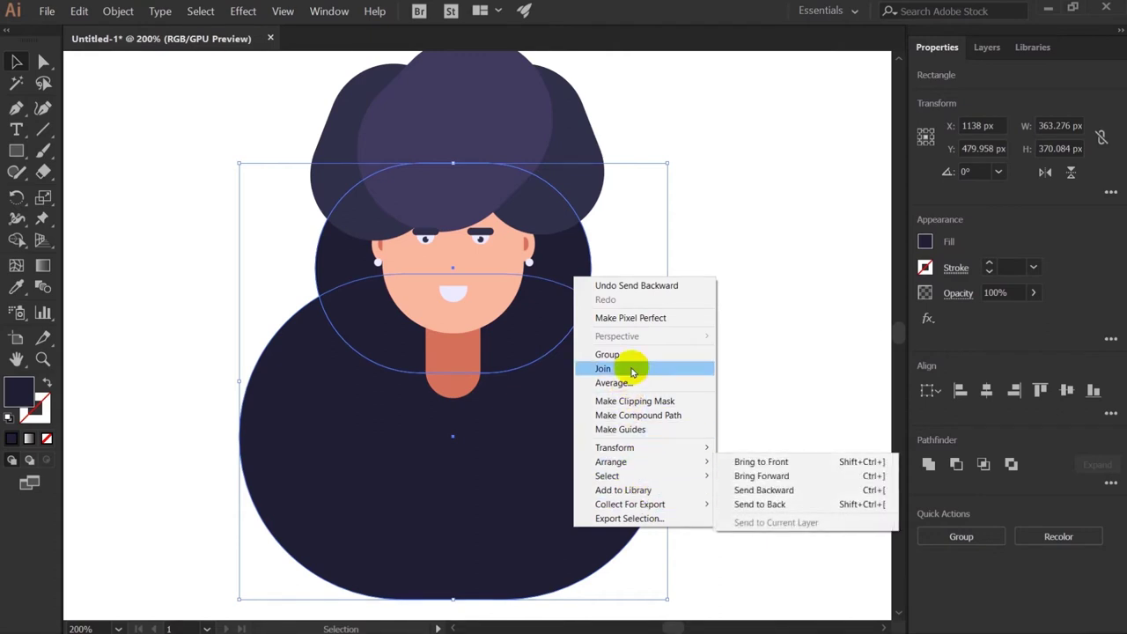
{"action": "left_click", "coordinate": [631, 371]}
{"action": "left_click", "coordinate": [726, 284]}
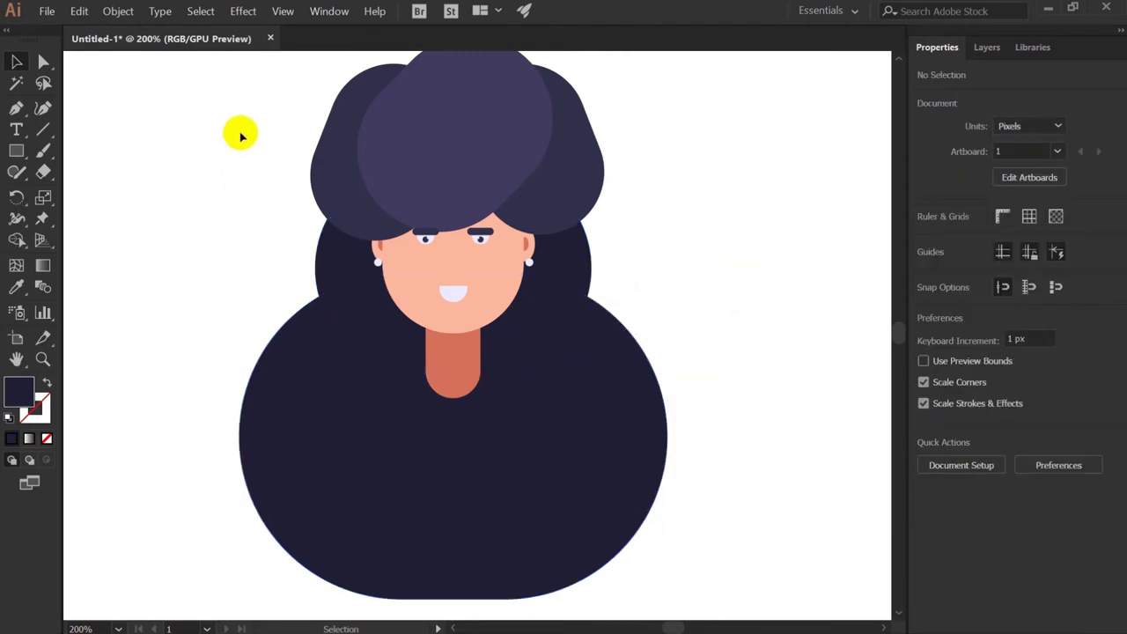
{"action": "left_click_drag", "start_coordinate": [573, 385], "coordinate": [571, 383]}
{"action": "left_click", "coordinate": [501, 206]}
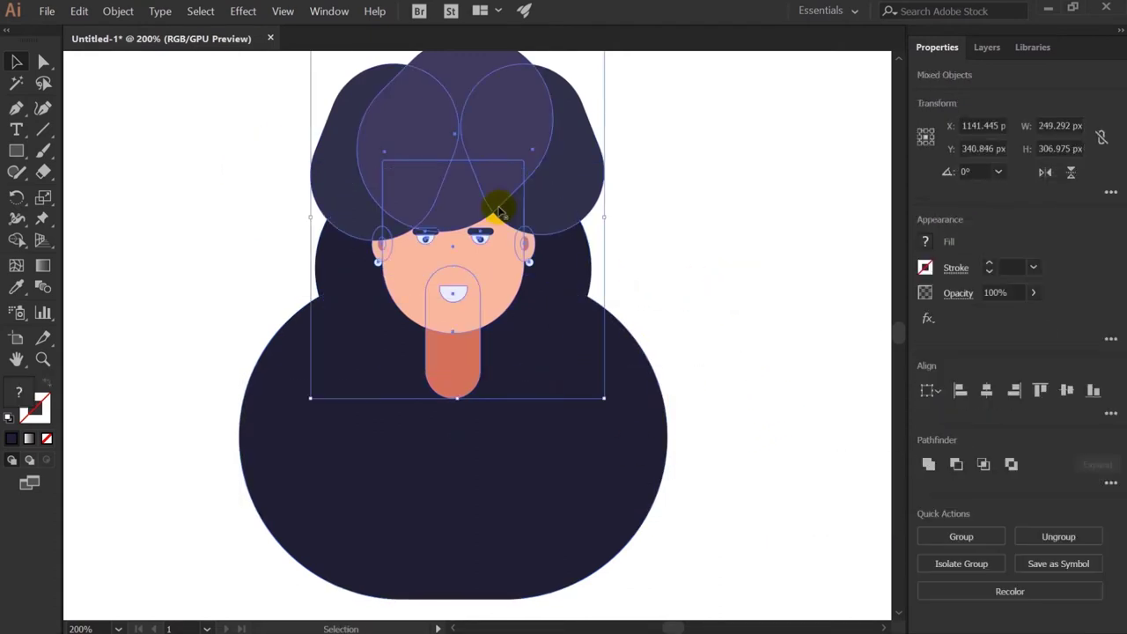
{"action": "mouse_move", "coordinate": [700, 217]}
{"action": "left_mouse_down"}
{"action": "mouse_move", "coordinate": [700, 329]}
{"action": "mouse_move", "coordinate": [709, 282]}
{"action": "left_mouse_up"}
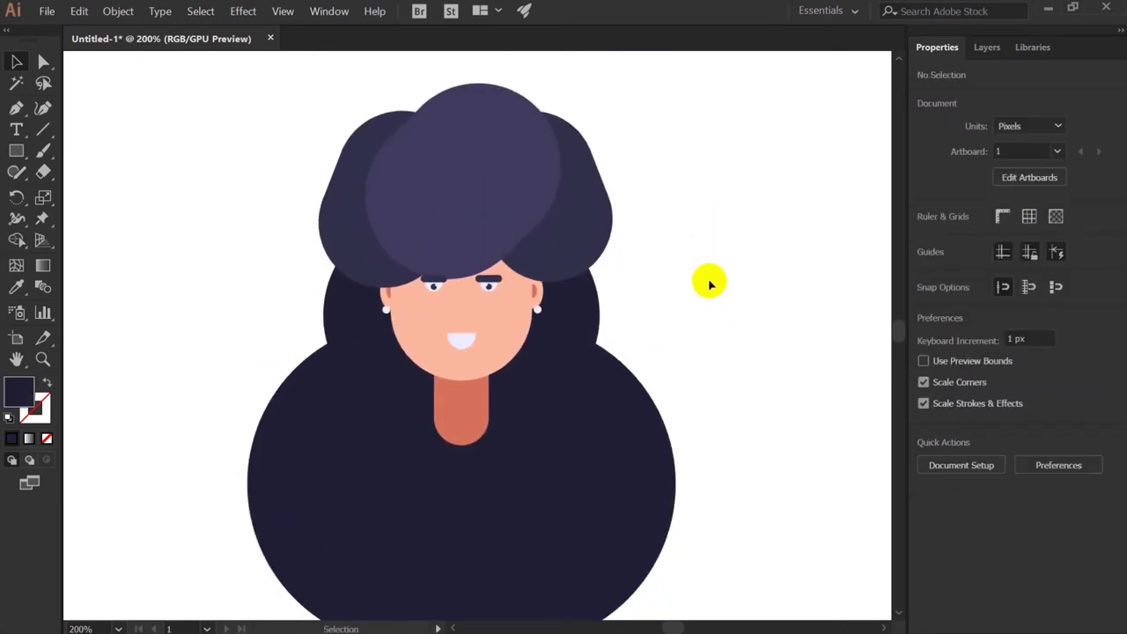
{"action": "key", "text": "ctrl+minus"}
{"action": "key", "text": "a"}
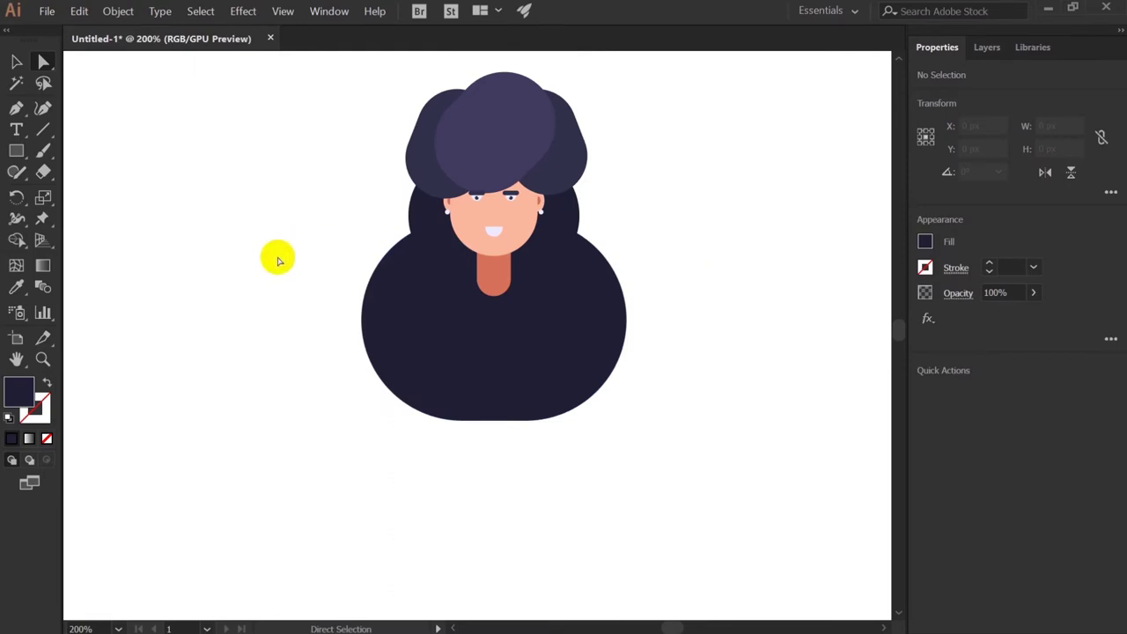
- Draw a tall rounded yellow top over the body
{"action": "left_click", "coordinate": [9, 152]}
{"action": "left_click", "coordinate": [92, 153]}
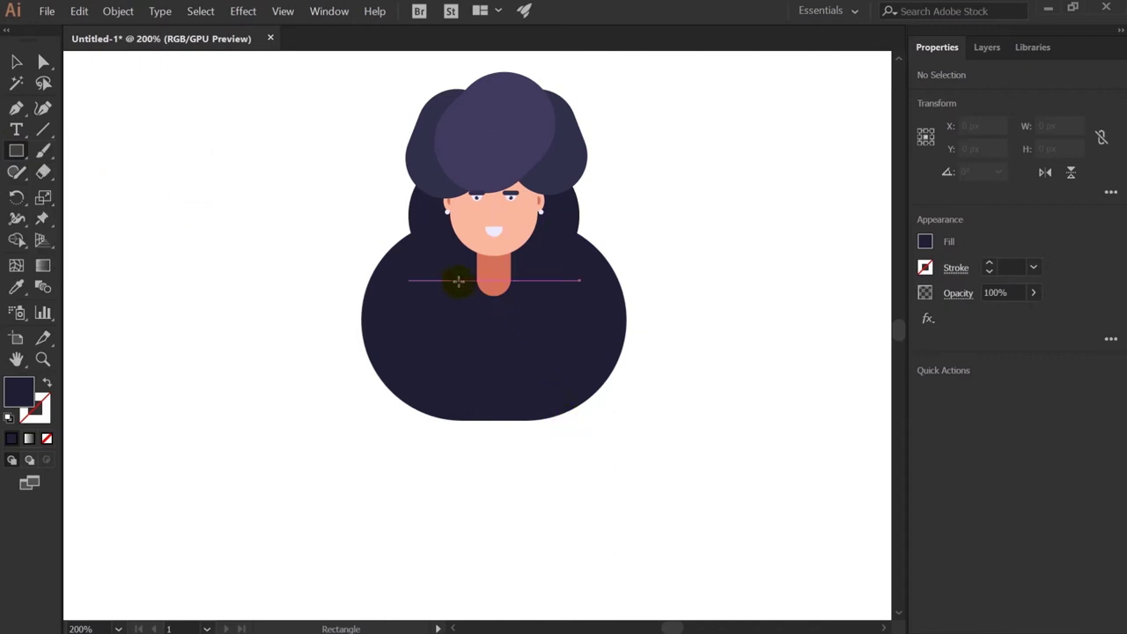
{"action": "mouse_move", "coordinate": [439, 264]}
{"action": "left_mouse_down"}
{"action": "mouse_move", "coordinate": [586, 537]}
{"action": "mouse_move", "coordinate": [519, 475]}
{"action": "left_mouse_up"}
{"action": "double_click", "coordinate": [19, 390]}
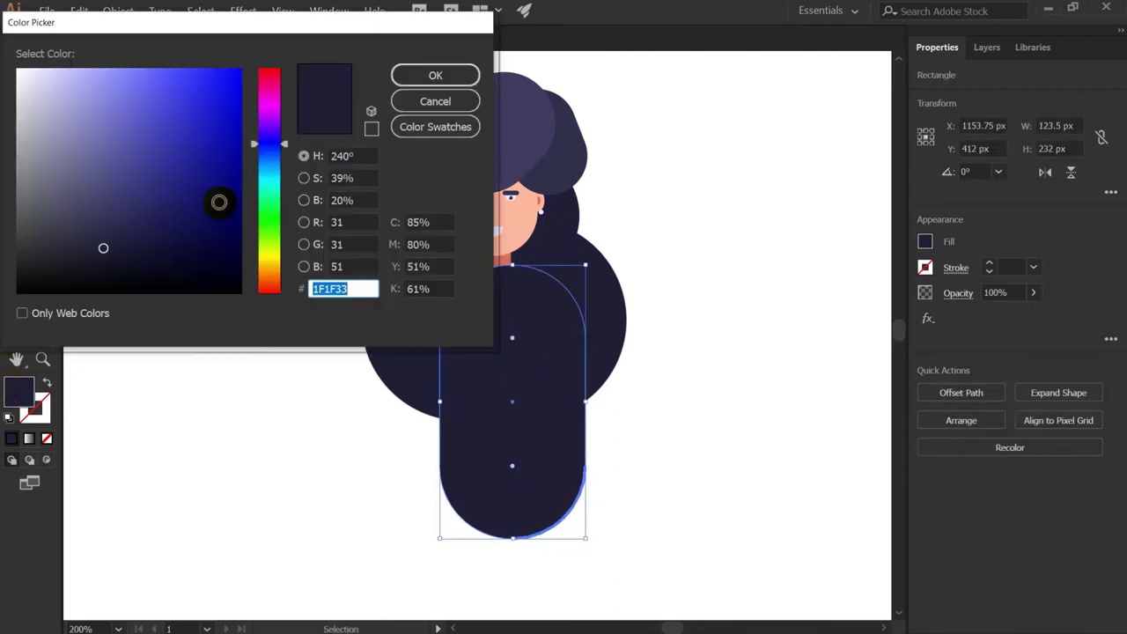
{"action": "left_click_drag", "start_coordinate": [269, 145], "coordinate": [271, 264]}
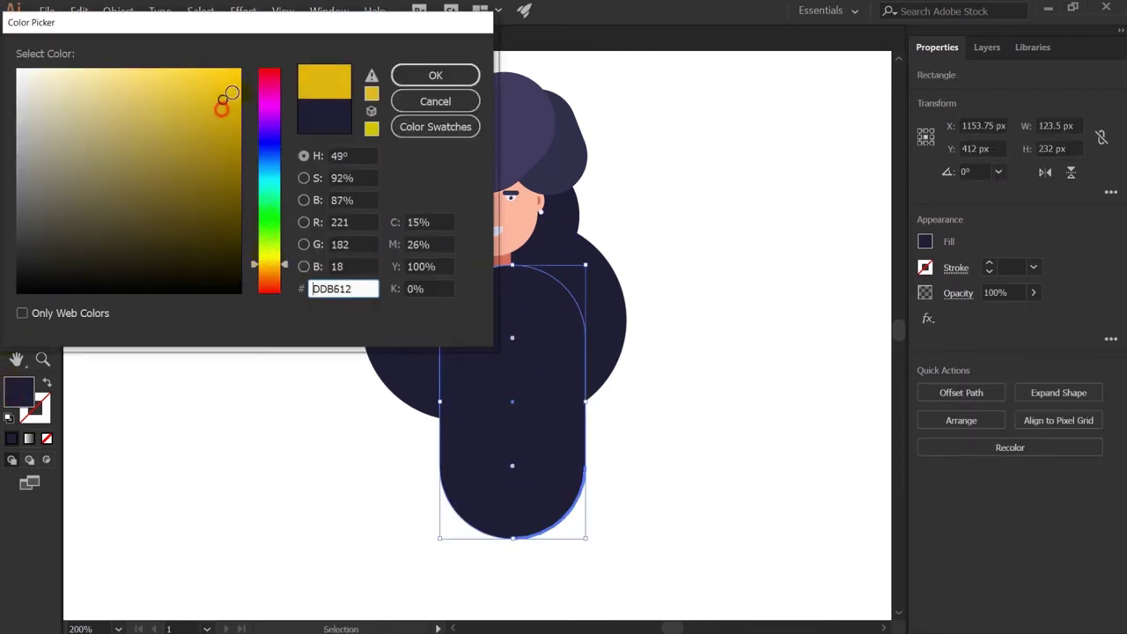
{"action": "left_click", "coordinate": [430, 85]}
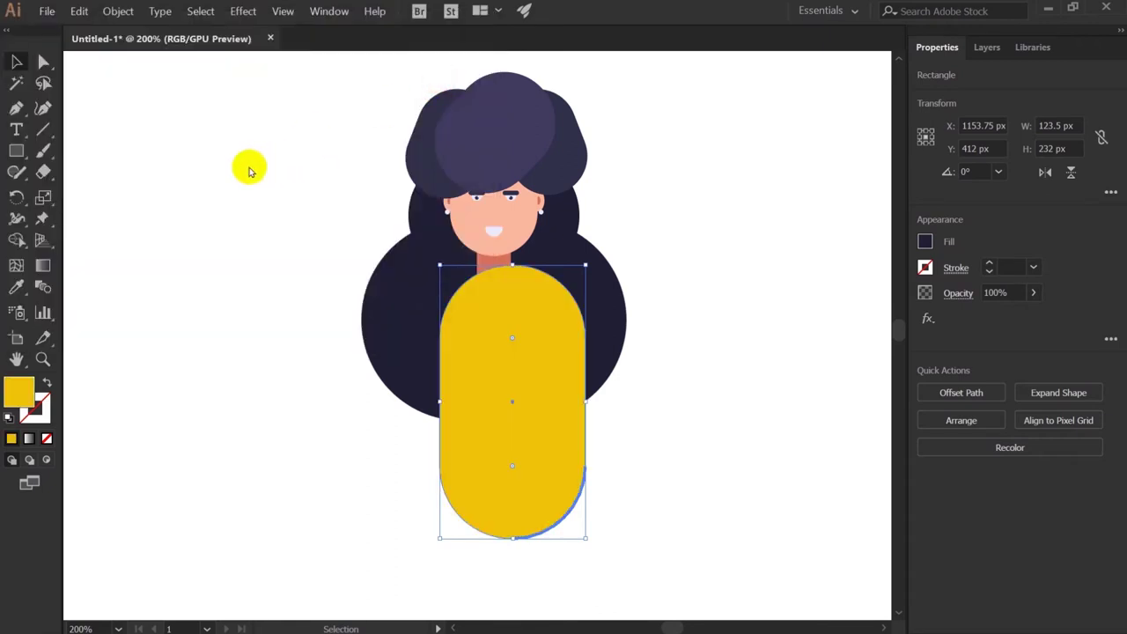
{"action": "double_click", "coordinate": [20, 391]}
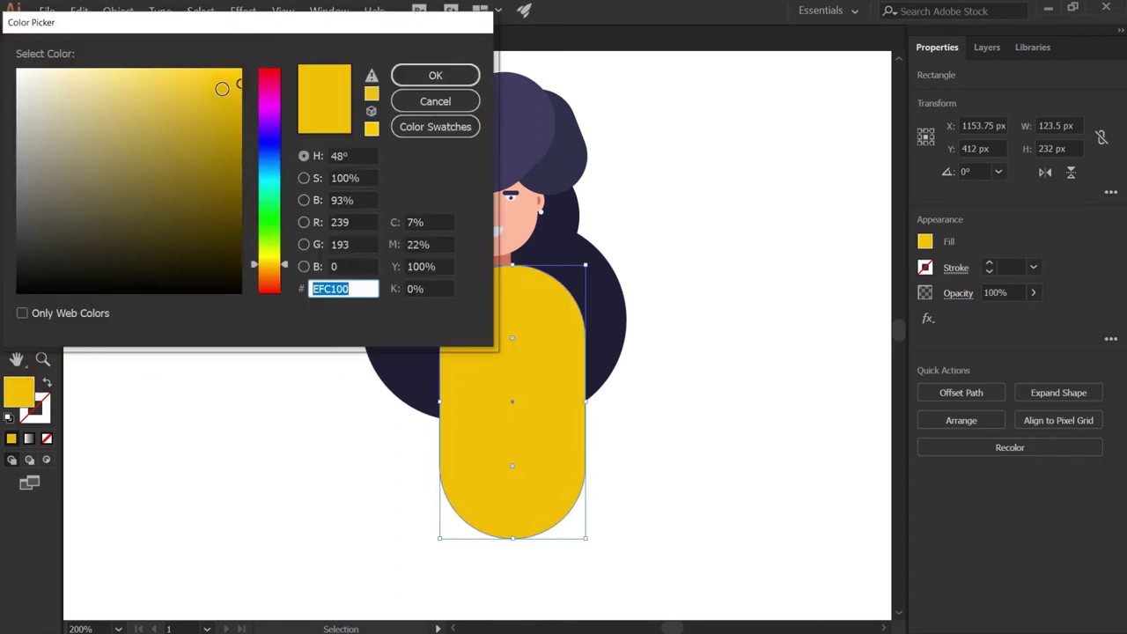
{"action": "key", "text": "Return"}
{"action": "left_click_drag", "start_coordinate": [496, 388], "coordinate": [485, 389]}
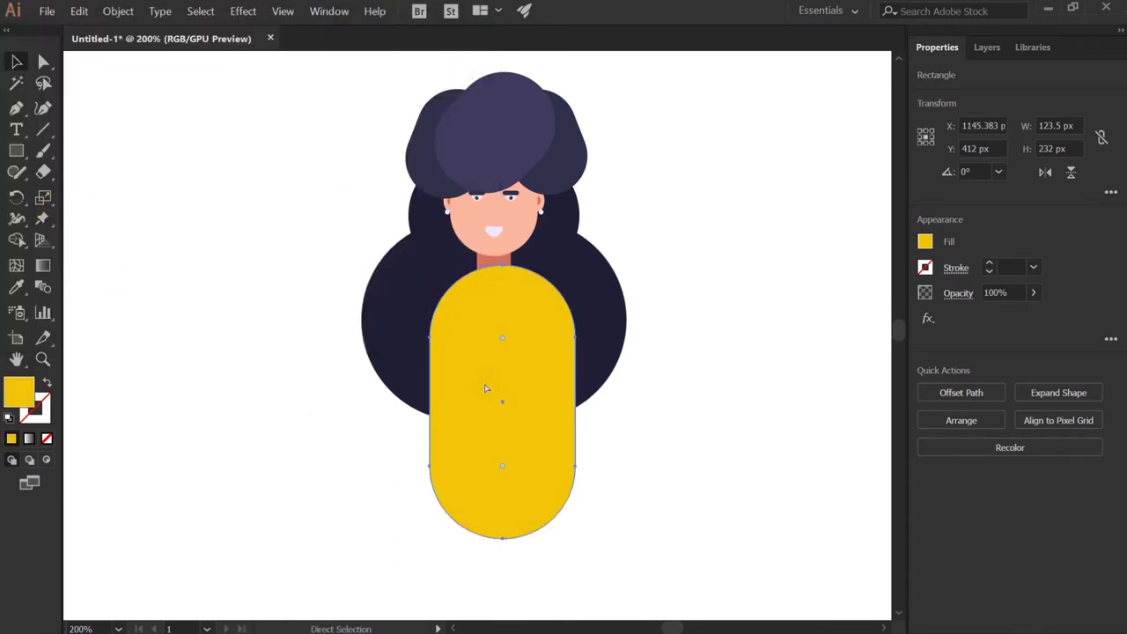
{"action": "left_click", "coordinate": [714, 296]}
- Centre all the artwork horizontally and move the neck up under the chin
{"action": "left_click", "coordinate": [568, 398]}
{"action": "key", "text": "ctrl+a"}
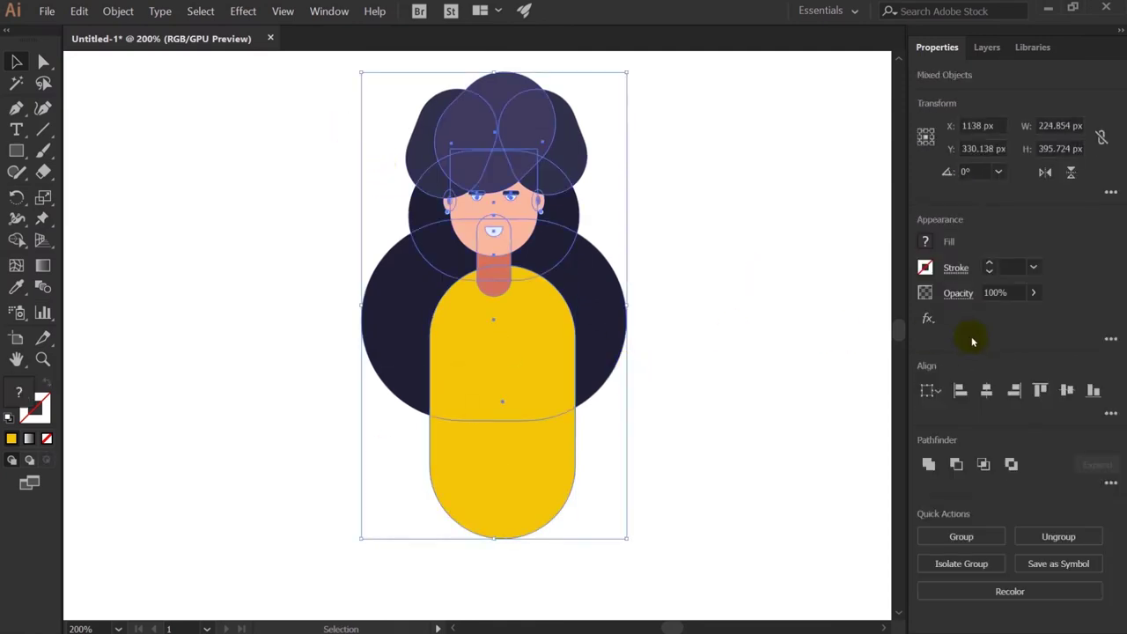
{"action": "left_click", "coordinate": [993, 396]}
{"action": "left_click", "coordinate": [692, 302]}
{"action": "left_click_drag", "start_coordinate": [730, 288], "coordinate": [729, 307]}
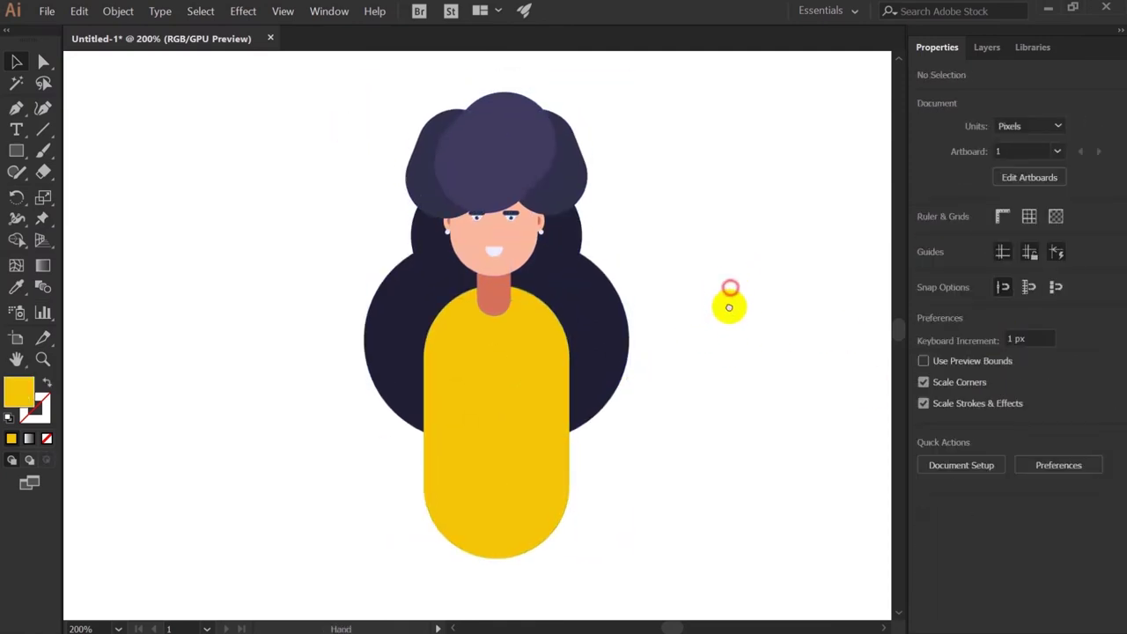
{"action": "left_click", "coordinate": [499, 423]}
{"action": "left_click", "coordinate": [496, 297]}
{"action": "key", "text": "ctrl+plus"}
{"action": "key", "text": "ctrl+plus"}
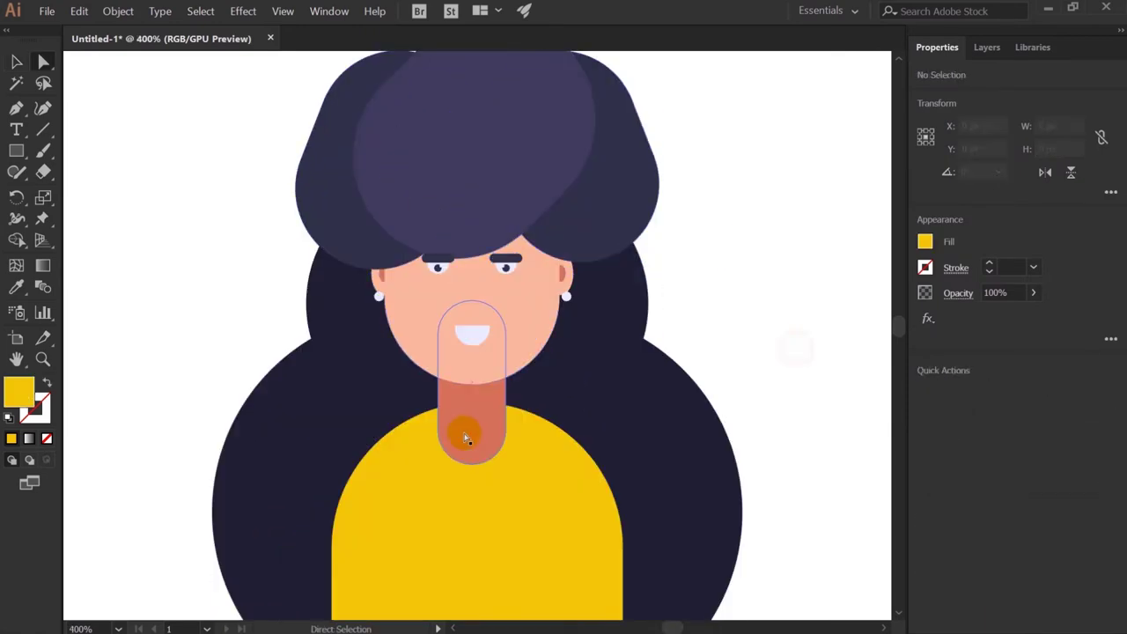
{"action": "left_click_drag", "start_coordinate": [466, 432], "coordinate": [471, 400]}
{"action": "left_click", "coordinate": [516, 548]}
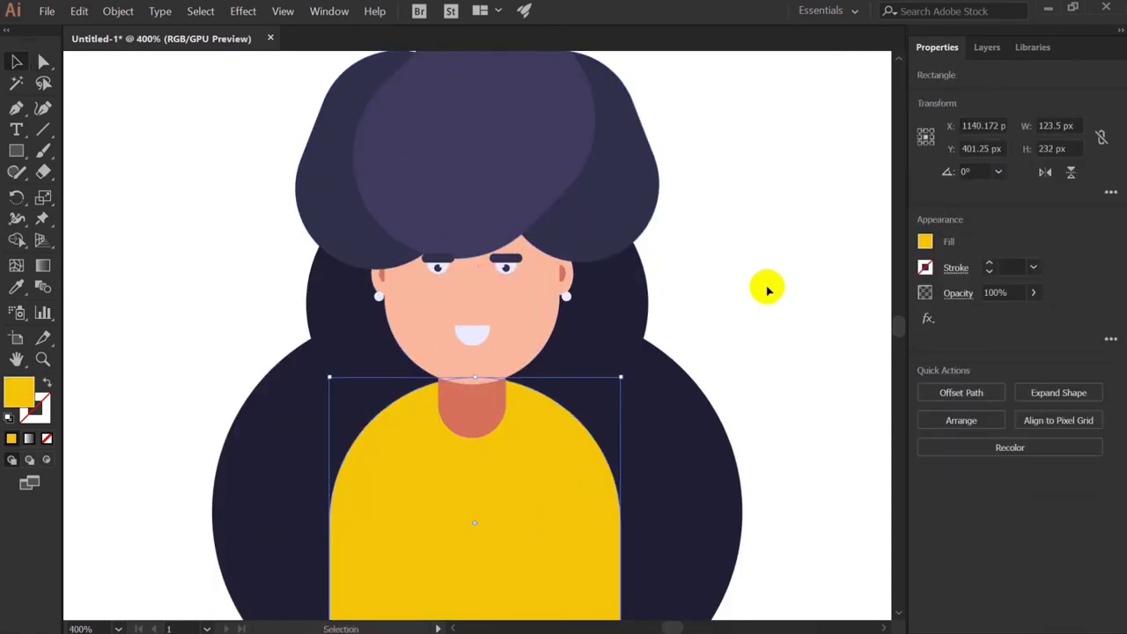
{"action": "key", "text": "ctrl+minus"}
{"action": "key", "text": "ctrl+minus"}
- Add a wide darker-yellow shoulder band across the upper body, then draw a rectangle below
{"action": "left_click", "coordinate": [734, 342]}
{"action": "key", "text": "m"}
{"action": "mouse_move", "coordinate": [398, 365]}
{"action": "left_mouse_down"}
{"action": "mouse_move", "coordinate": [563, 434]}
{"action": "mouse_move", "coordinate": [592, 428]}
{"action": "mouse_move", "coordinate": [493, 417]}
{"action": "left_mouse_up"}
{"action": "key", "text": "v"}
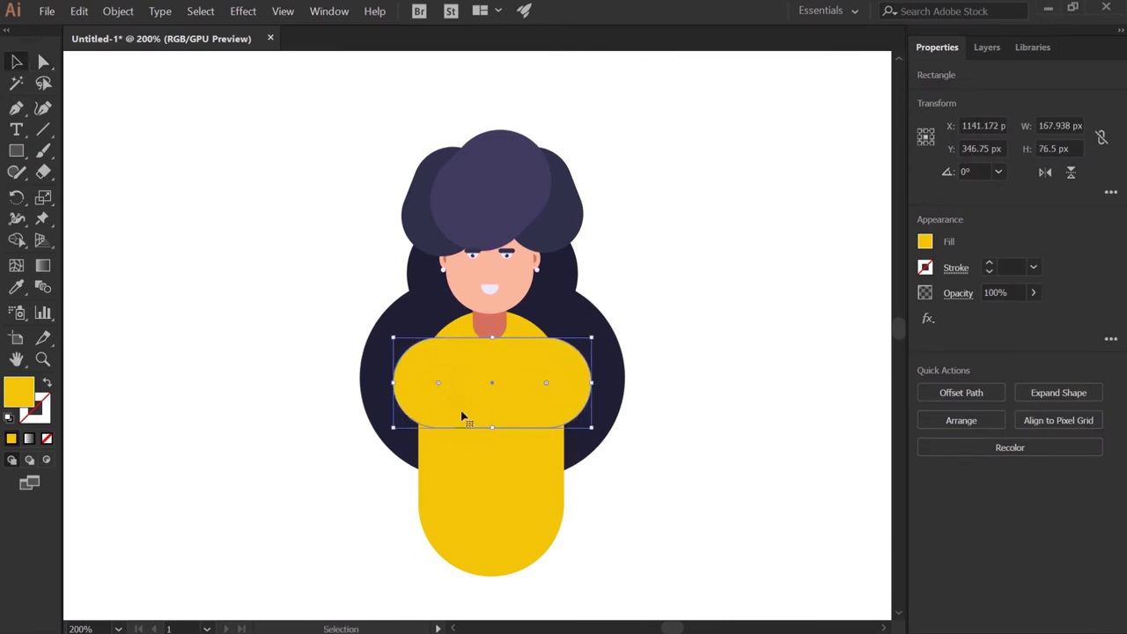
{"action": "left_click_drag", "start_coordinate": [510, 347], "coordinate": [529, 429]}
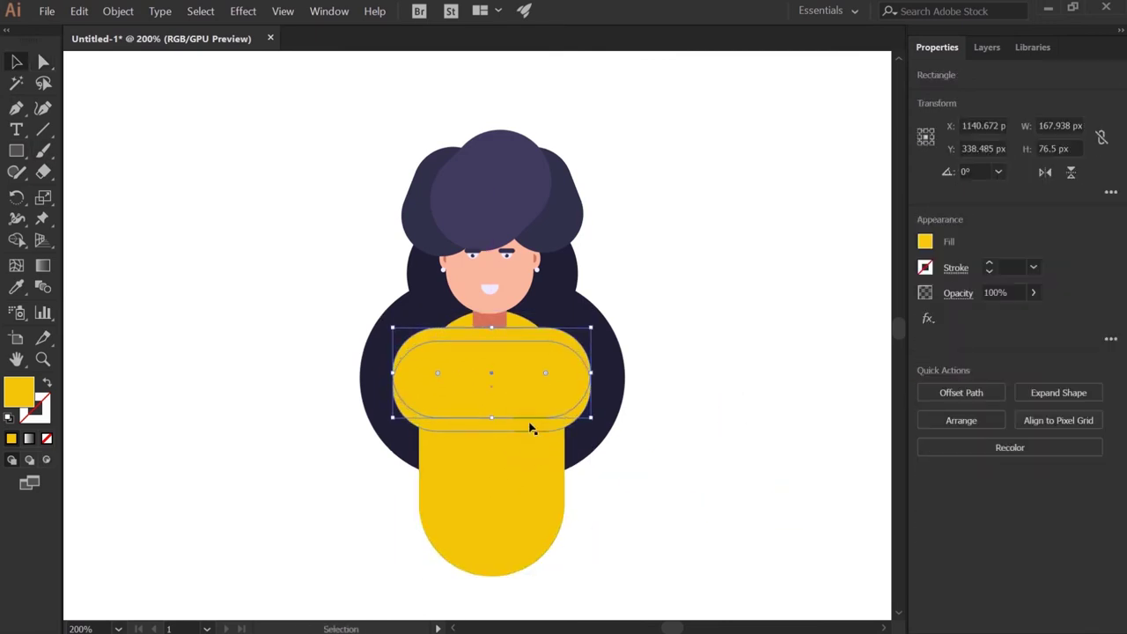
{"action": "double_click", "coordinate": [17, 390]}
{"action": "key", "text": "Return"}
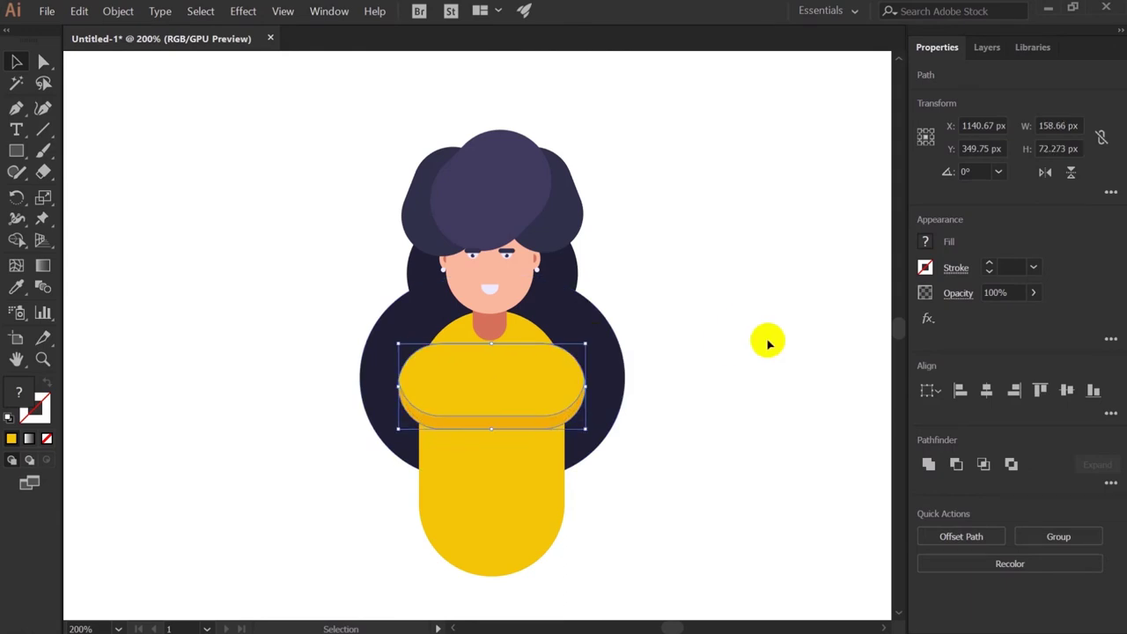
{"action": "left_click", "coordinate": [768, 343]}
{"action": "key", "text": "m"}
{"action": "left_click_drag", "start_coordinate": [347, 360], "coordinate": [545, 601]}
- Round the new shape's corners and fill it pink as the skirt
{"action": "key", "text": "a"}
{"action": "left_click_drag", "start_coordinate": [356, 370], "coordinate": [427, 485]}
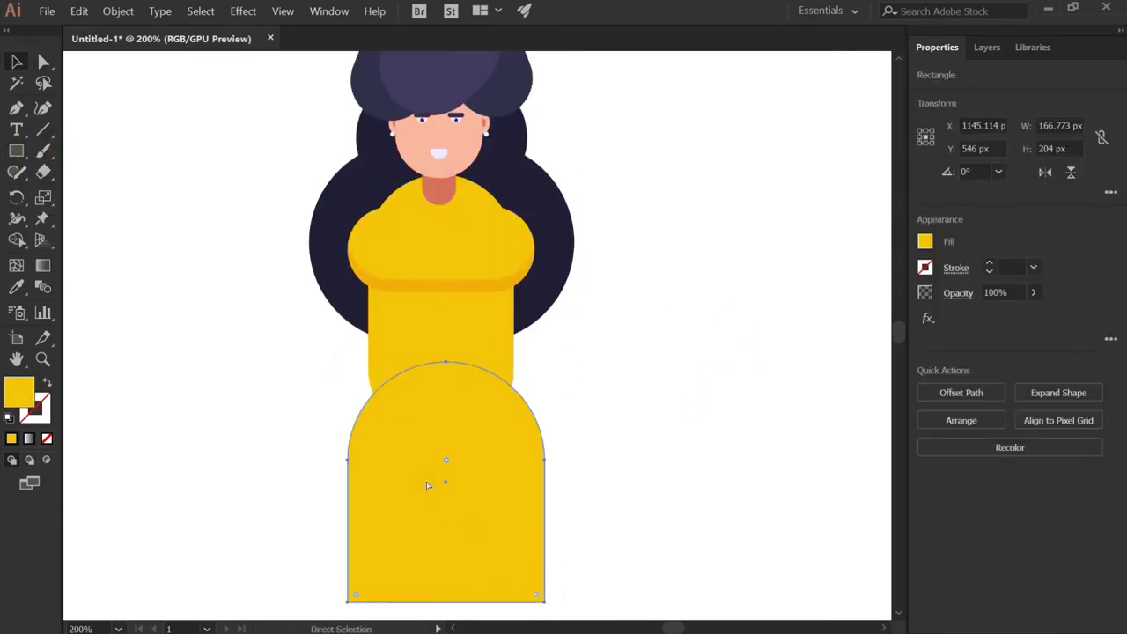
{"action": "double_click", "coordinate": [18, 391]}
{"action": "left_click", "coordinate": [435, 74]}
{"action": "left_click", "coordinate": [598, 360]}
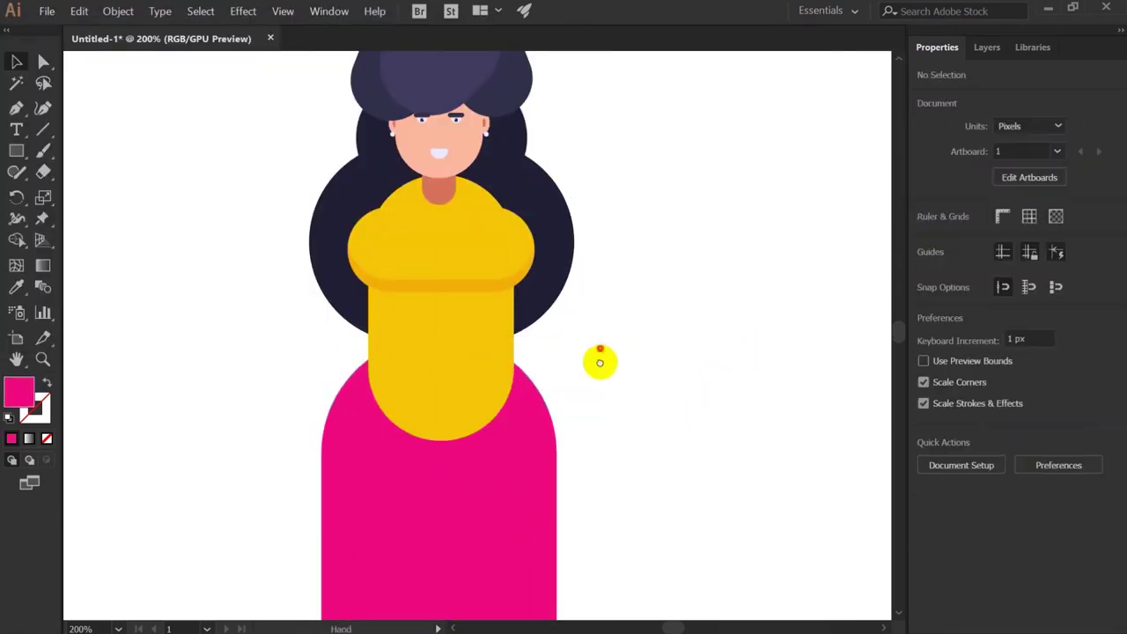
- Resize the yellow top and pink skirt so the skirt is about 168 px wide
{"action": "left_click", "coordinate": [450, 350]}
{"action": "left_click", "coordinate": [573, 460]}
{"action": "key", "text": "ctrl+minus"}
{"action": "left_click", "coordinate": [430, 484]}
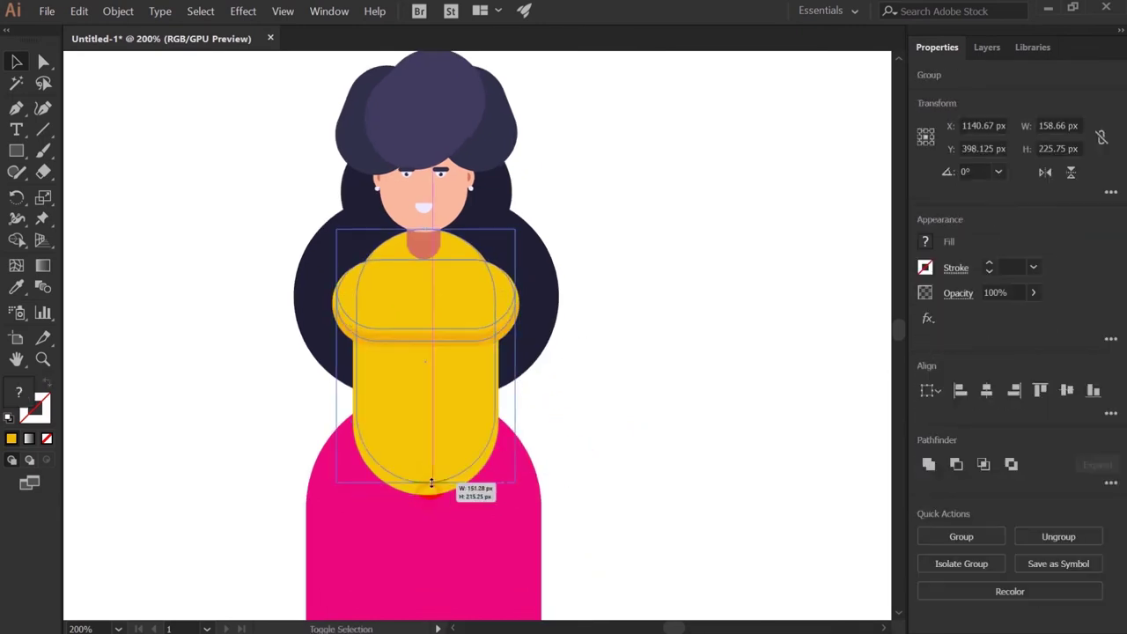
{"action": "left_click", "coordinate": [460, 458]}
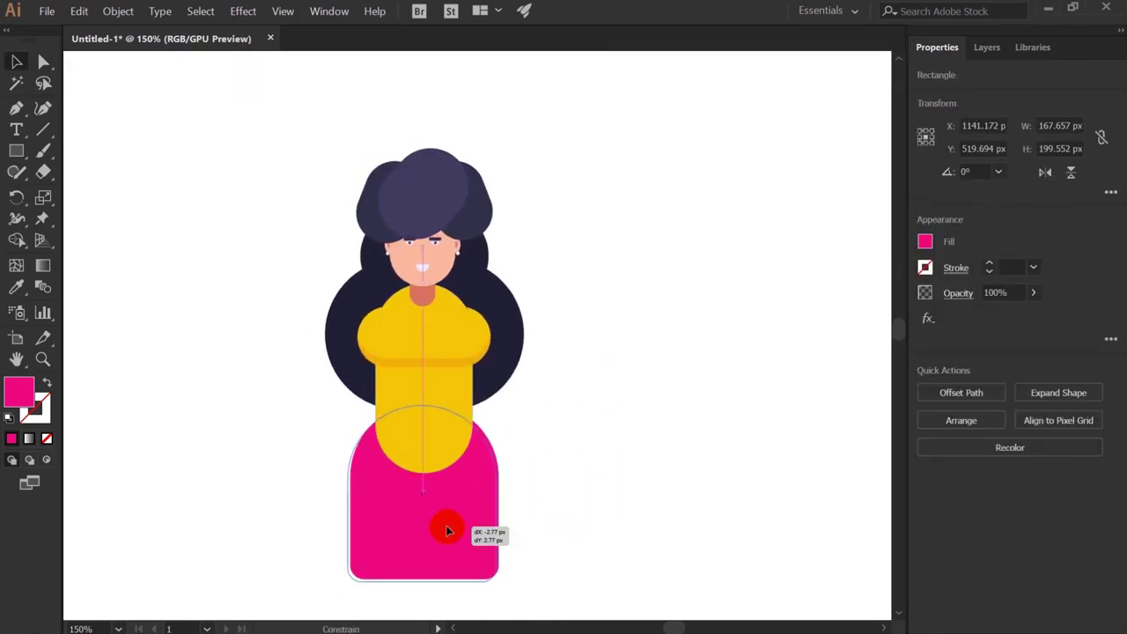
{"action": "key", "text": "ctrl+plus"}
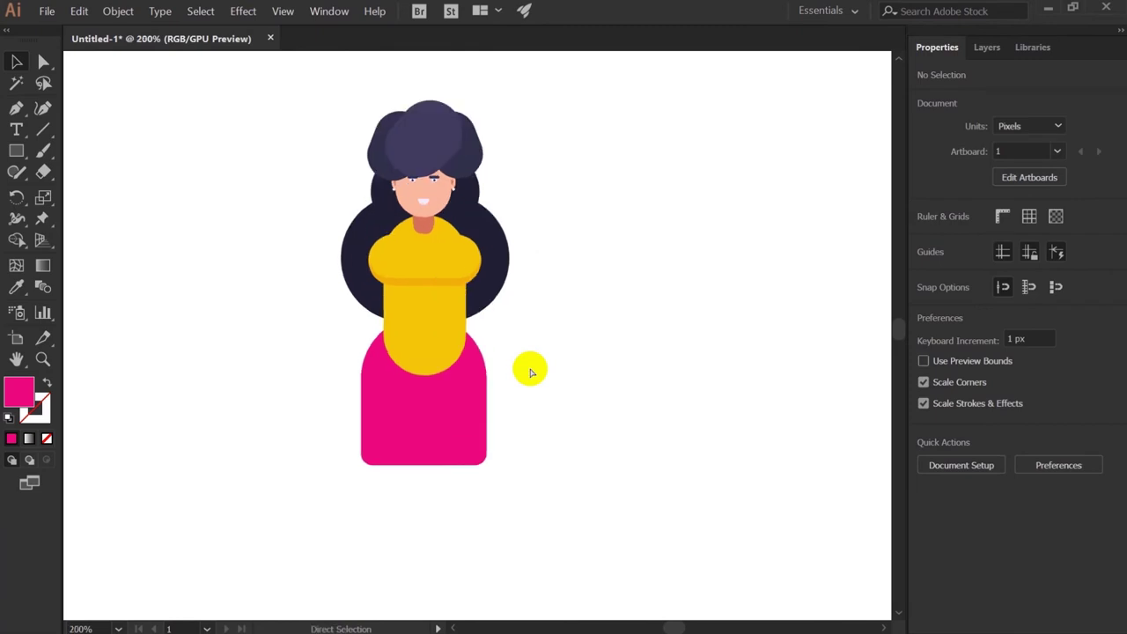
{"action": "key", "text": "ctrl+plus"}
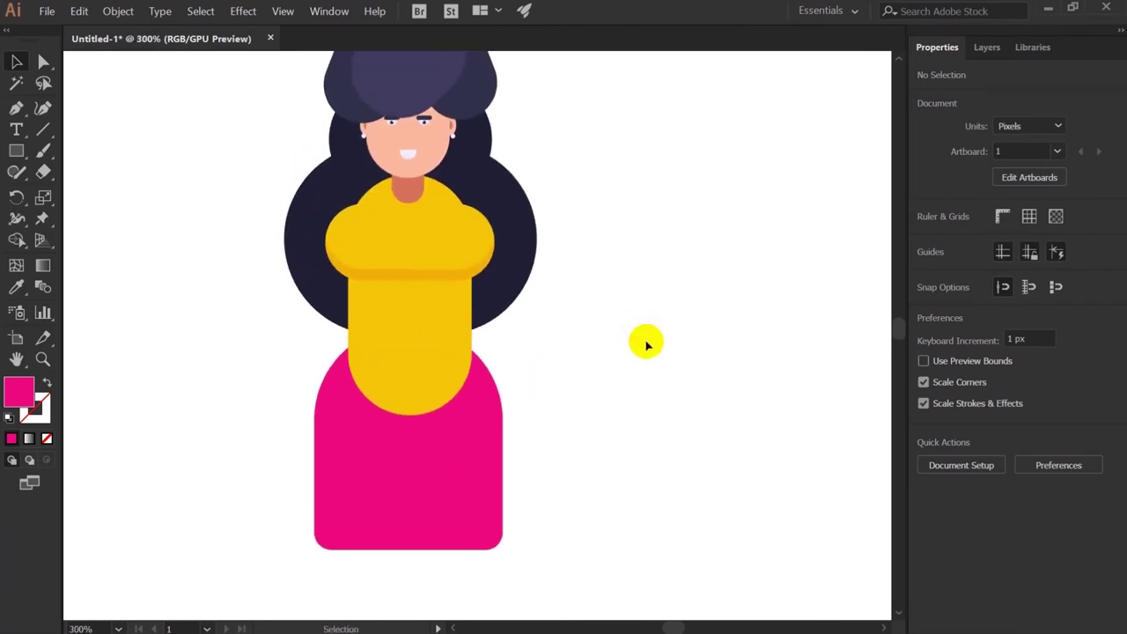
{"action": "key", "text": "ctrl+minus"}
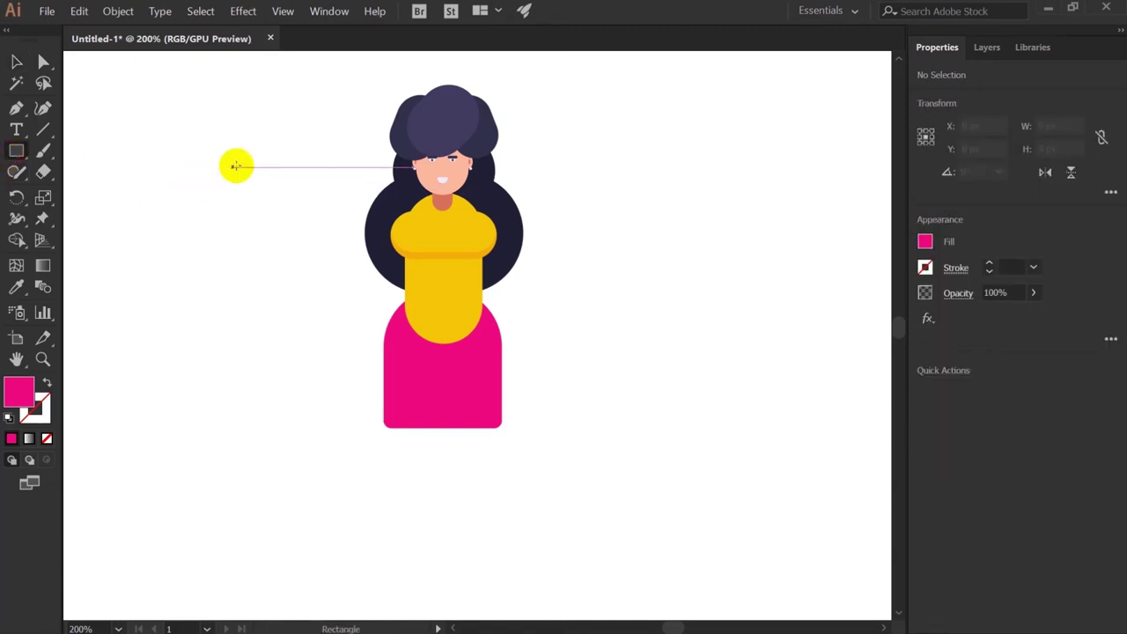
- Draw a purple sleeve, rotate it diagonally and fit it onto the left shoulder
{"action": "left_click_drag", "start_coordinate": [240, 164], "coordinate": [299, 332]}
{"action": "key", "text": "a"}
{"action": "double_click", "coordinate": [18, 398]}
{"action": "left_click", "coordinate": [432, 76]}
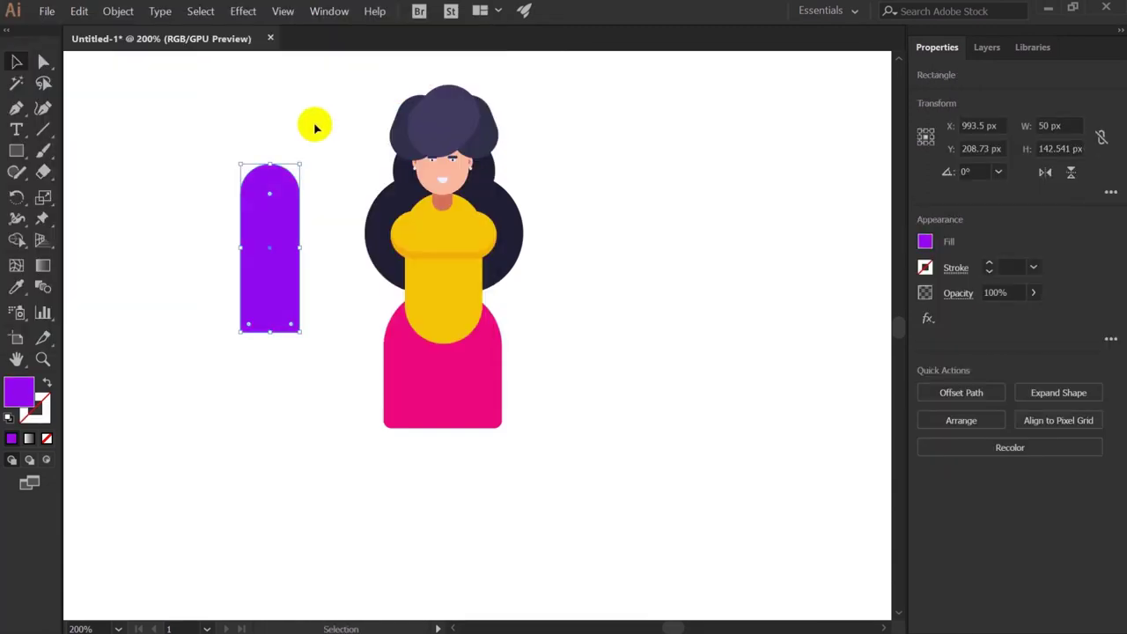
{"action": "key", "text": "ctrl+plus"}
{"action": "left_click_drag", "start_coordinate": [408, 407], "coordinate": [370, 423]}
{"action": "mouse_move", "coordinate": [352, 344]}
{"action": "left_mouse_down"}
{"action": "mouse_move", "coordinate": [482, 306]}
{"action": "mouse_move", "coordinate": [522, 252]}
{"action": "left_mouse_up"}
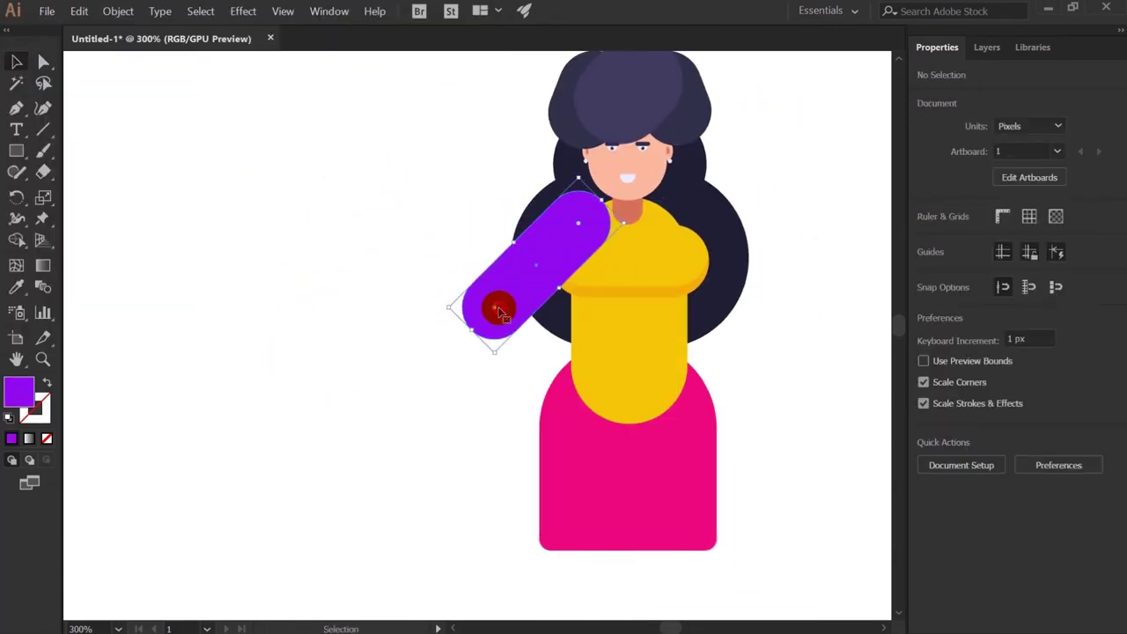
{"action": "left_click_drag", "start_coordinate": [441, 308], "coordinate": [518, 328]}
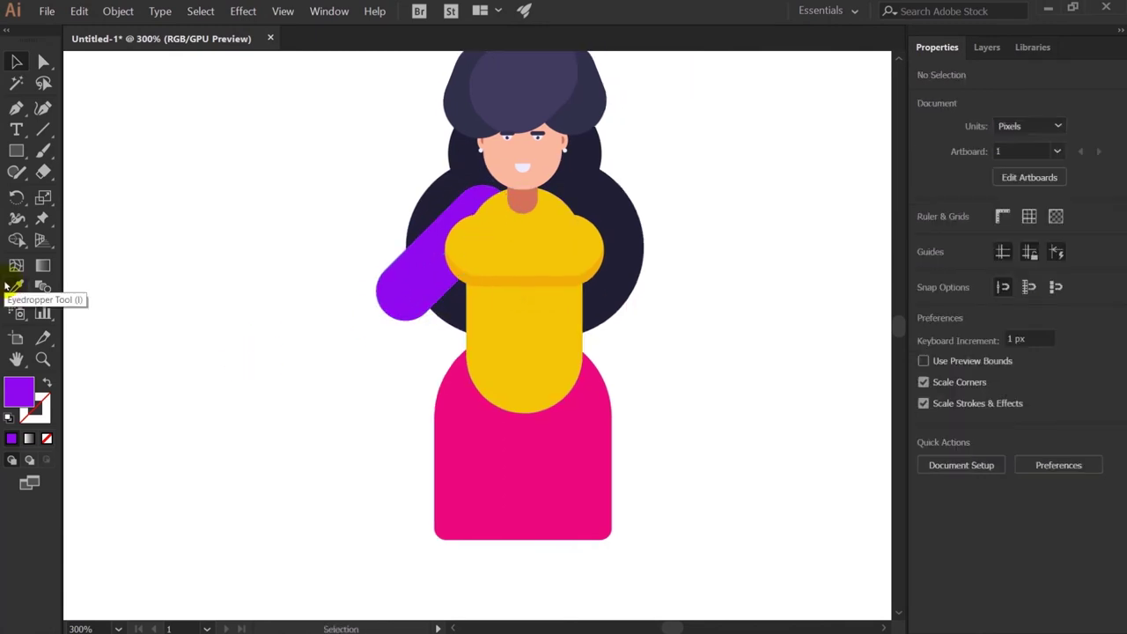
{"action": "key", "text": "ctrl+plus"}
- Add a light purple ellipse cuff at the end of the sleeve
{"action": "key", "text": "l"}
{"action": "left_click_drag", "start_coordinate": [182, 220], "coordinate": [278, 326]}
{"action": "double_click", "coordinate": [17, 391]}
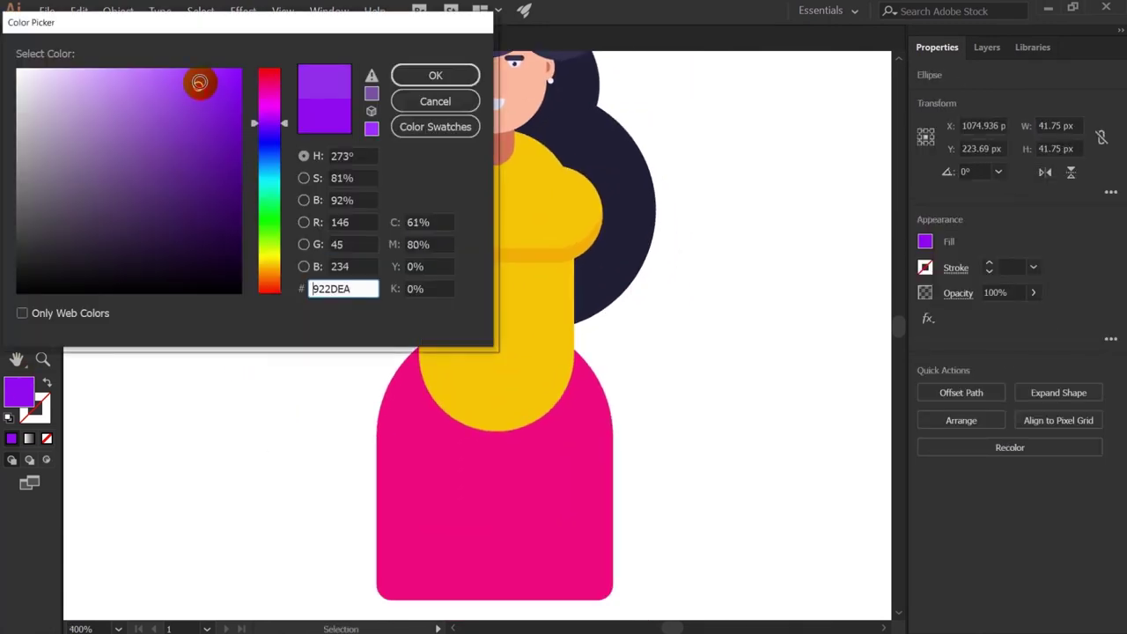
{"action": "key", "text": "Return"}
- Duplicate the sleeve as a peach forearm and add a hand circle at its end
{"action": "mouse_move", "coordinate": [360, 220]}
{"action": "left_mouse_down"}
{"action": "mouse_move", "coordinate": [190, 333]}
{"action": "mouse_move", "coordinate": [327, 410]}
{"action": "left_mouse_up"}
{"action": "key", "text": "i"}
{"action": "left_click", "coordinate": [438, 106]}
{"action": "left_click", "coordinate": [150, 415]}
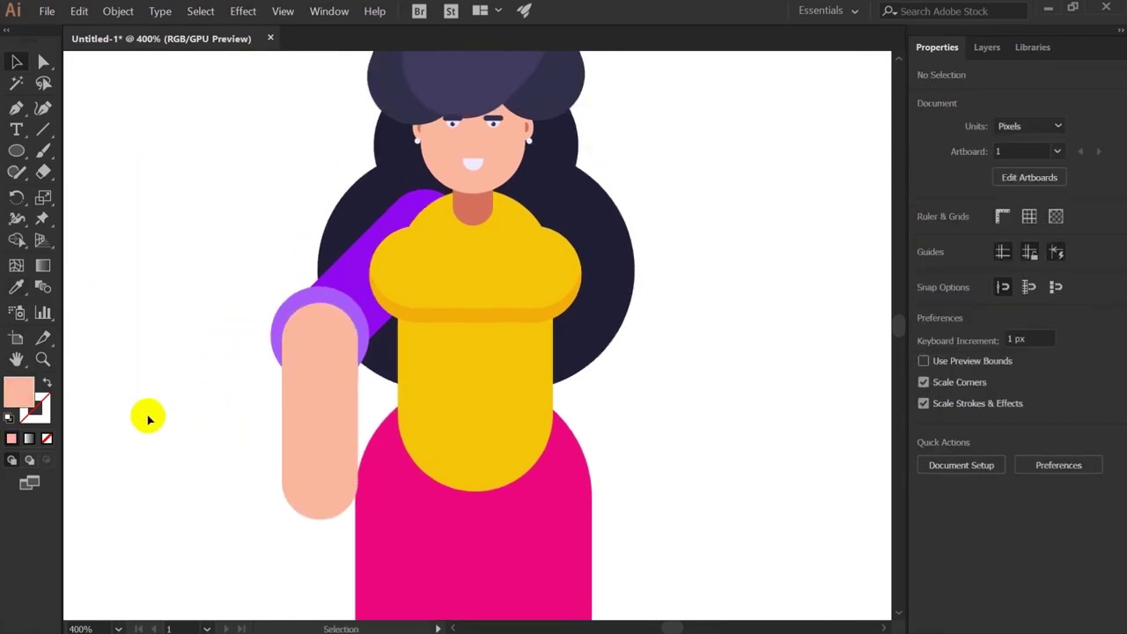
{"action": "key", "text": "l"}
{"action": "left_click_drag", "start_coordinate": [167, 445], "coordinate": [286, 537]}
{"action": "left_click_drag", "start_coordinate": [227, 491], "coordinate": [322, 528]}
{"action": "key", "text": "ctrl+minus"}
- Draw a rectangle over the arm for the bag body and fill it teal
{"action": "key", "text": "m"}
{"action": "left_click_drag", "start_coordinate": [156, 267], "coordinate": [414, 456]}
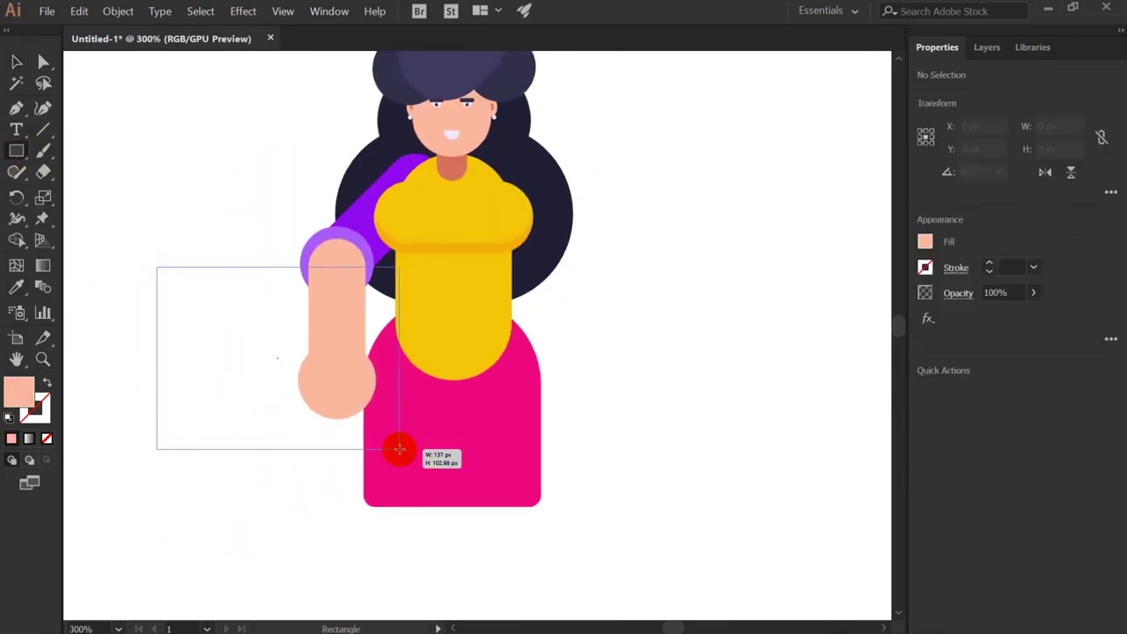
{"action": "key", "text": "a"}
{"action": "double_click", "coordinate": [19, 391]}
{"action": "left_click", "coordinate": [133, 79]}
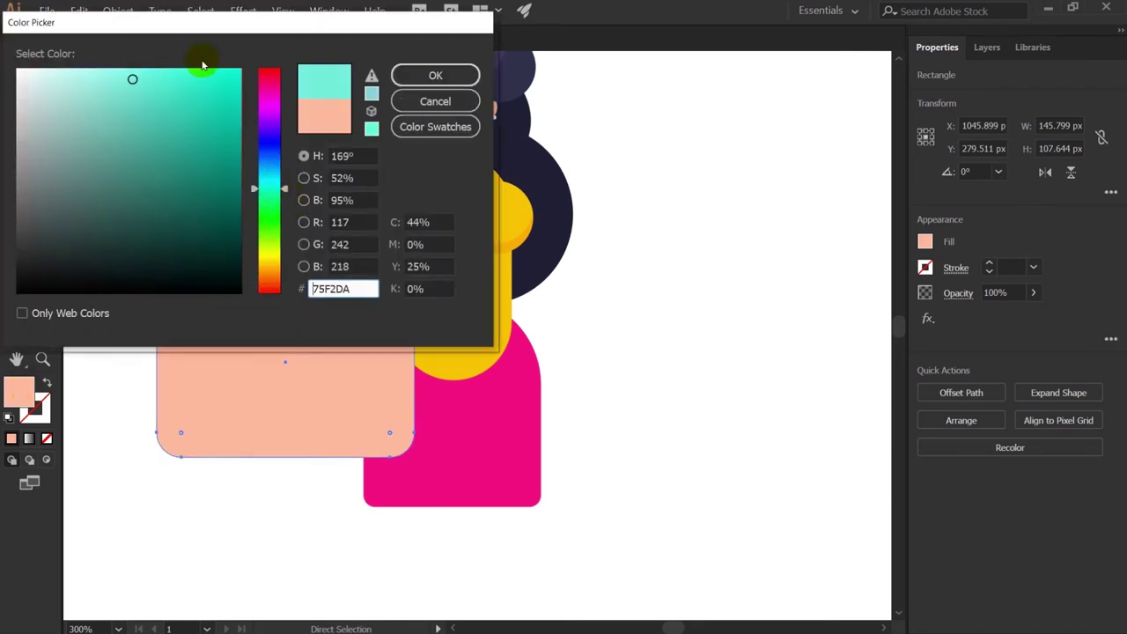
{"action": "left_click", "coordinate": [436, 76]}
- Add a lighter cyan flap rectangle and lower it onto the top of the bag
{"action": "left_click_drag", "start_coordinate": [422, 335], "coordinate": [427, 335]}
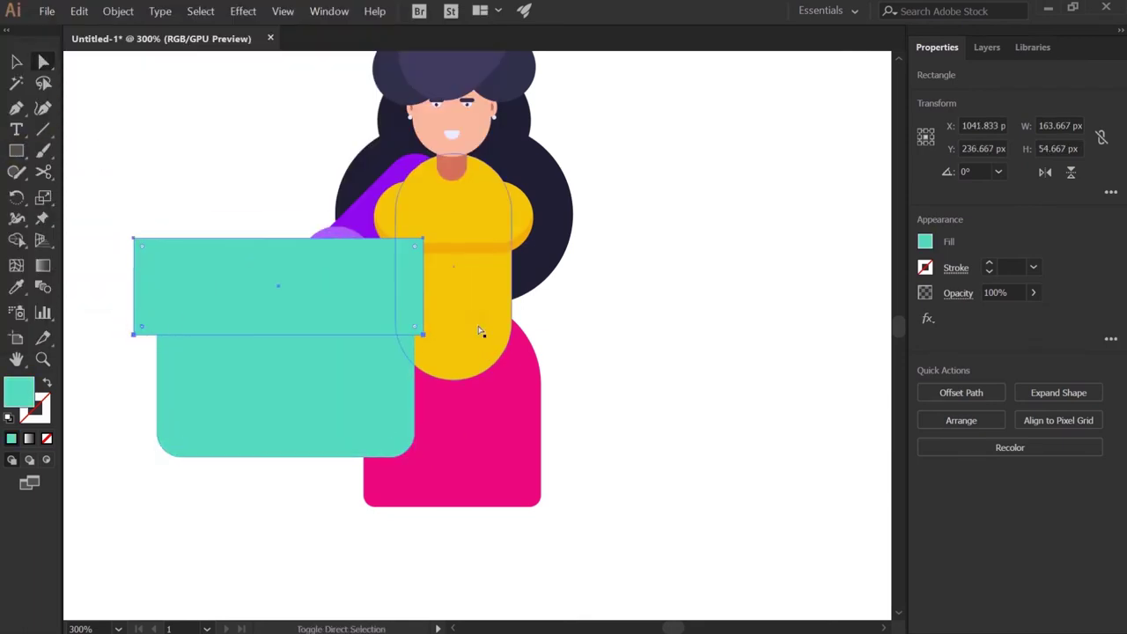
{"action": "double_click", "coordinate": [19, 391]}
{"action": "left_click", "coordinate": [184, 94]}
{"action": "left_click", "coordinate": [436, 76]}
{"action": "key", "text": "v"}
{"action": "left_click", "coordinate": [312, 390], "text": "shift"}
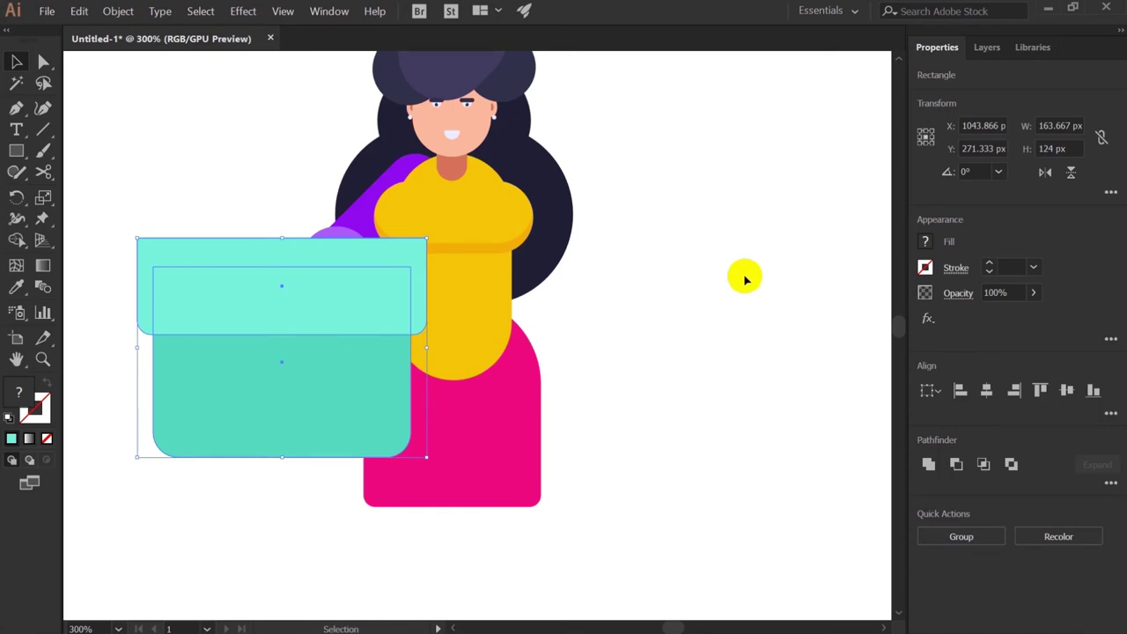
{"action": "left_click", "coordinate": [745, 279]}
{"action": "left_click", "coordinate": [414, 326]}
{"action": "left_click_drag", "start_coordinate": [317, 308], "coordinate": [299, 389]}
- Add a small dark clasp square on the flap with a dark bar below it
{"action": "key", "text": "m"}
{"action": "double_click", "coordinate": [19, 391]}
{"action": "left_click", "coordinate": [75, 242]}
{"action": "key", "text": "Return"}
{"action": "key", "text": "ctrl+equal"}
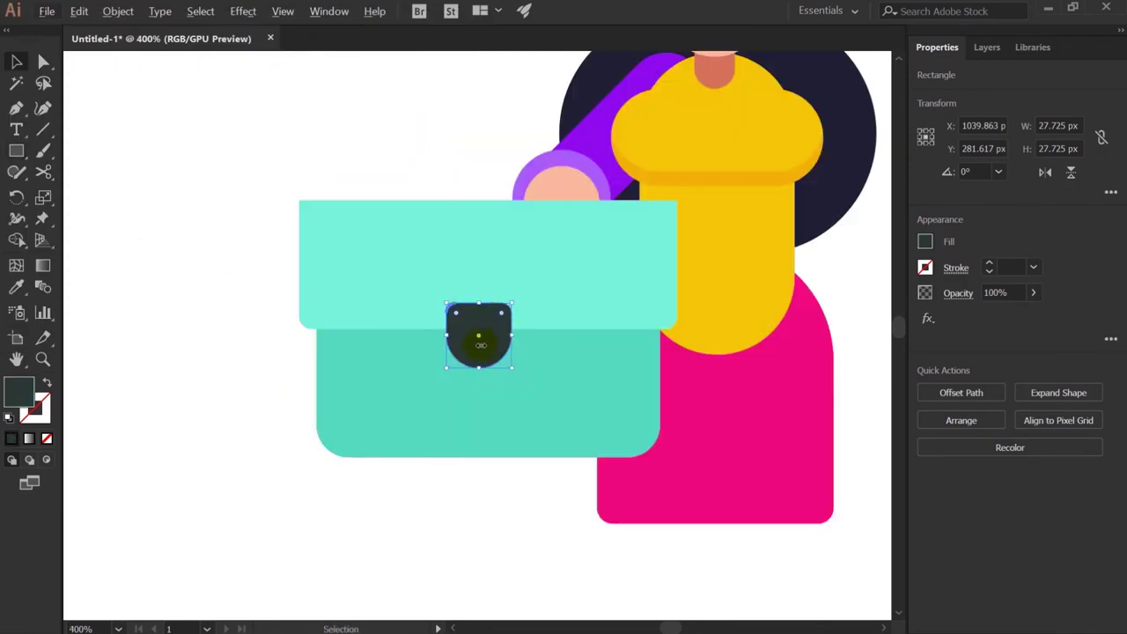
{"action": "left_click_drag", "start_coordinate": [529, 400], "coordinate": [530, 386]}
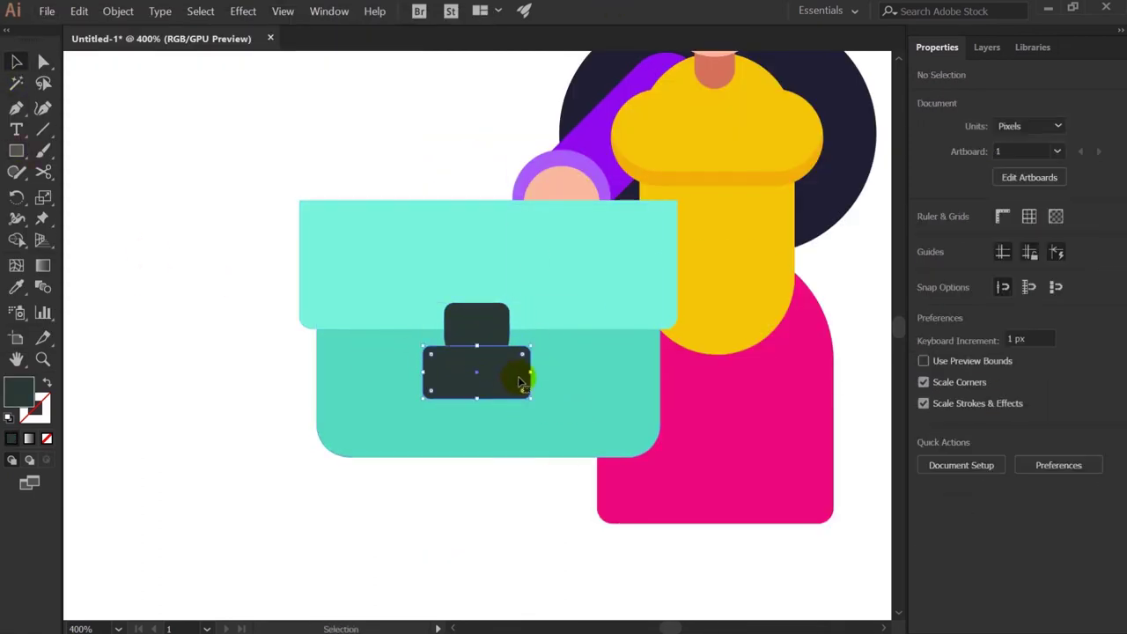
{"action": "double_click", "coordinate": [19, 391]}
{"action": "left_click", "coordinate": [45, 241]}
{"action": "key", "text": "Return"}
{"action": "left_click", "coordinate": [159, 261]}
- Place a cyan oval inside the dark bar and move the clasp piece up onto the flap
{"action": "key", "text": "l"}
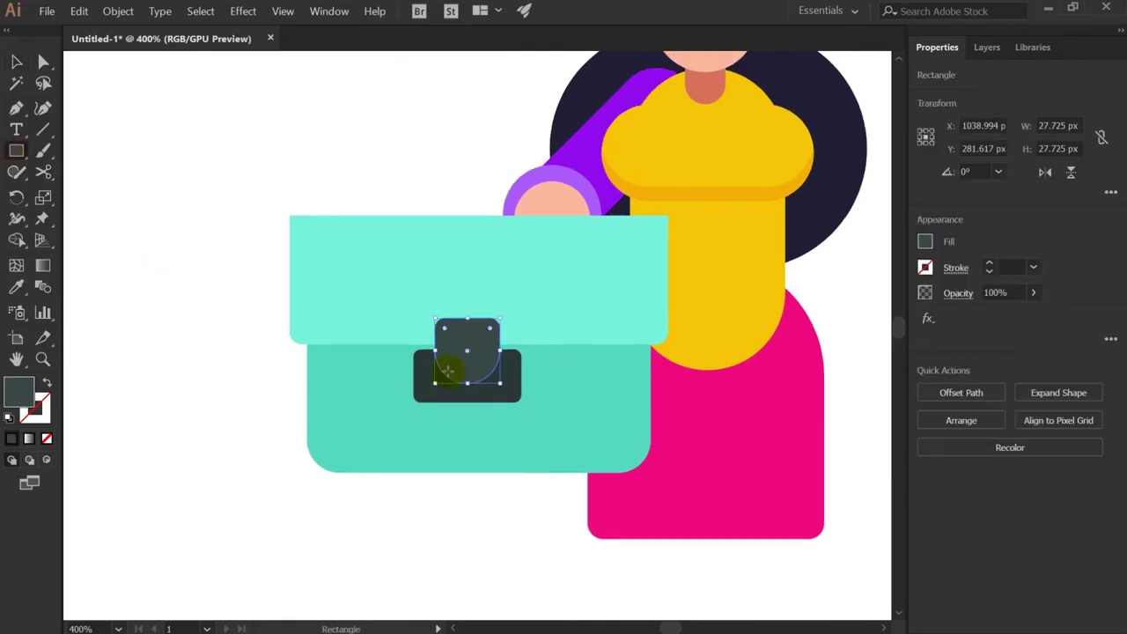
{"action": "left_click_drag", "start_coordinate": [445, 365], "coordinate": [489, 392]}
{"action": "key", "text": "i"}
{"action": "left_click", "coordinate": [625, 288]}
{"action": "double_click", "coordinate": [20, 391]}
{"action": "left_click", "coordinate": [423, 76]}
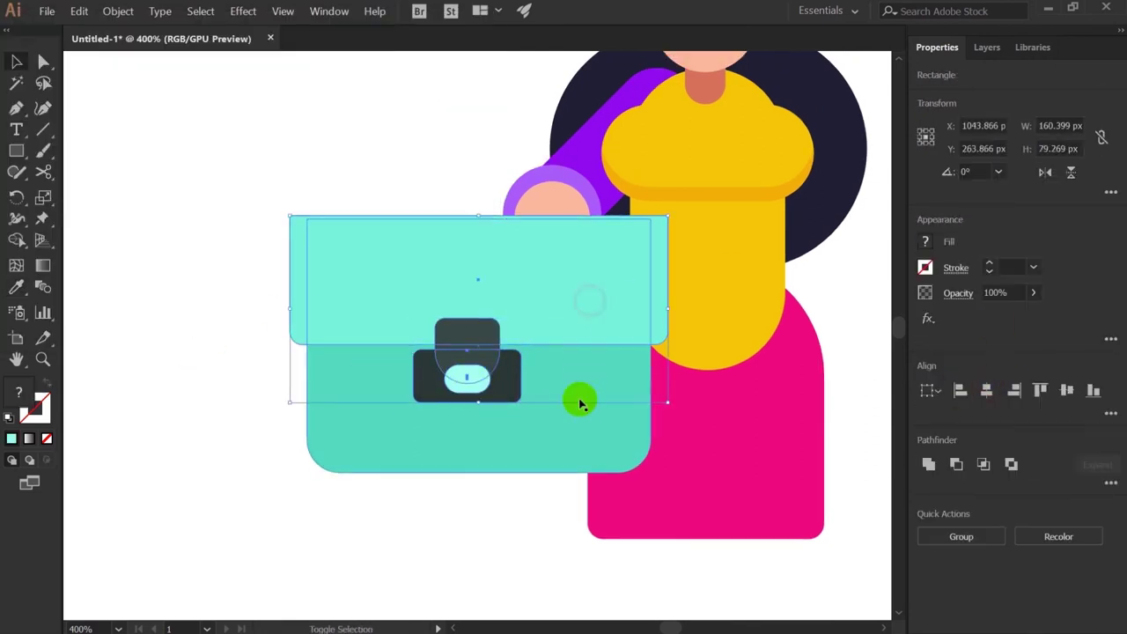
{"action": "left_click", "coordinate": [506, 400]}
{"action": "left_click_drag", "start_coordinate": [465, 396], "coordinate": [453, 319]}
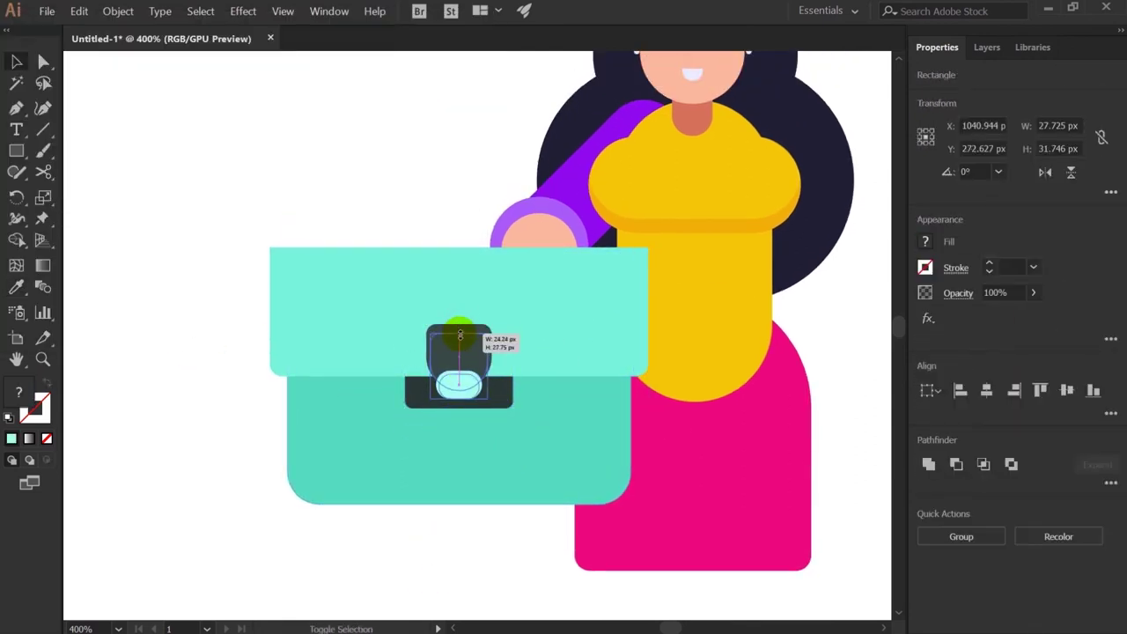
- Move the briefcase below the hand and fill the handle rectangle with the dark clasp colour
{"action": "left_click", "coordinate": [549, 292]}
{"action": "left_click_drag", "start_coordinate": [453, 408], "coordinate": [453, 455]}
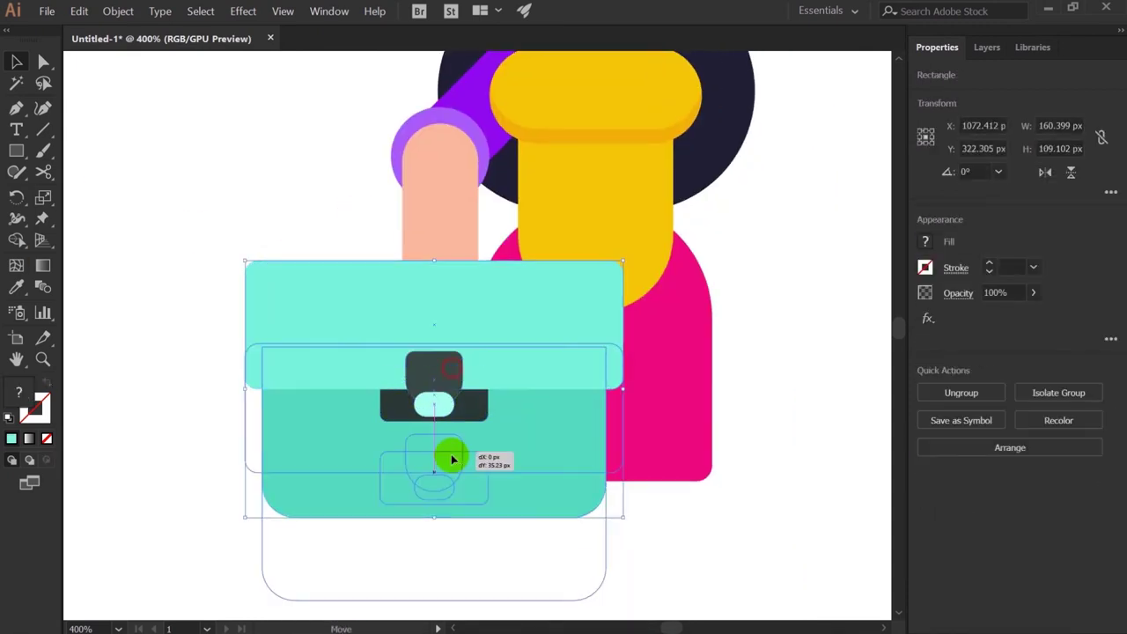
{"action": "left_click", "coordinate": [310, 335]}
{"action": "left_click", "coordinate": [405, 252]}
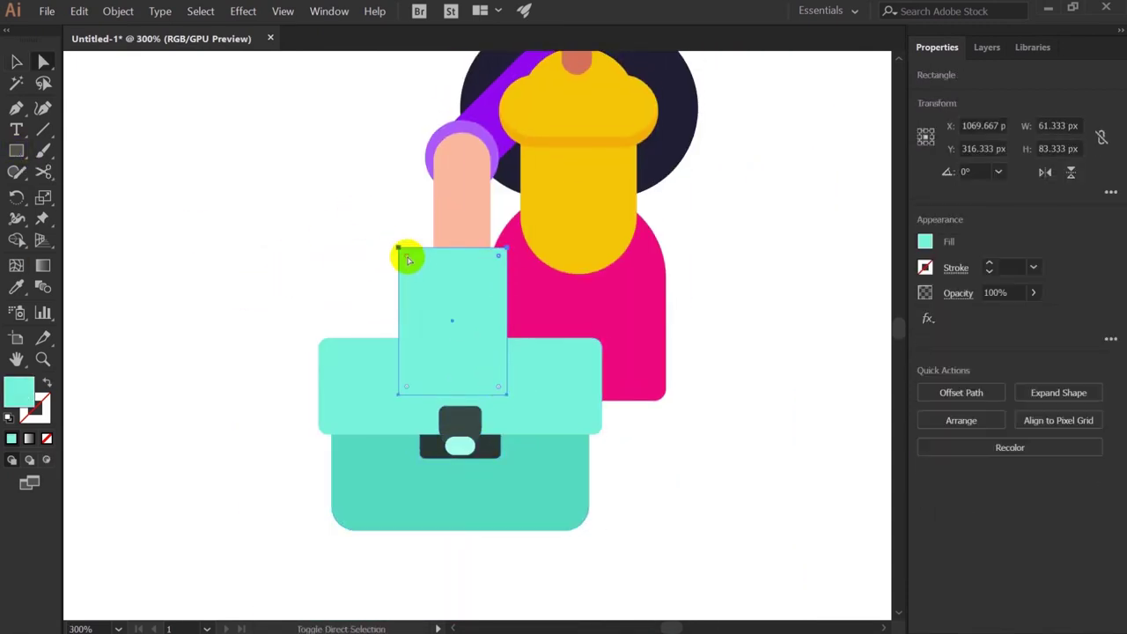
{"action": "key", "text": "i"}
{"action": "left_click", "coordinate": [460, 422]}
- Turn the handle into an 8 pt dark outline, remove its bottom segment and widen the arch
{"action": "key", "text": "shift+x"}
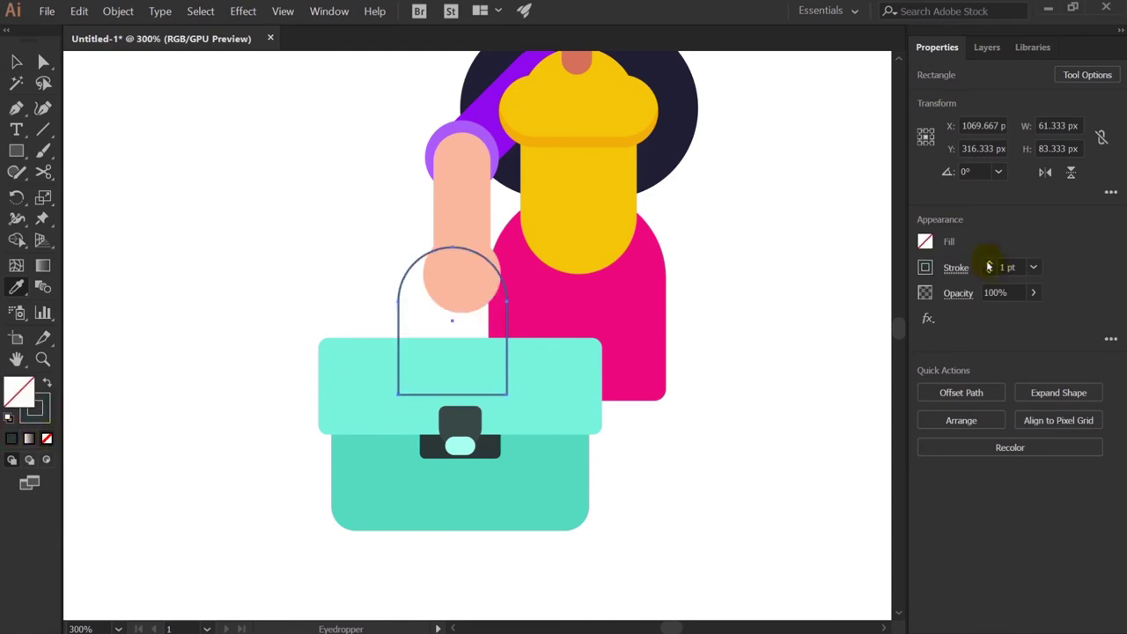
{"action": "type", "text": "8"}
{"action": "key", "text": "ctrl+equal"}
{"action": "key", "text": "ctrl+equal"}
{"action": "key", "text": "a"}
{"action": "key", "text": "Delete"}
{"action": "key", "text": "ctrl+minus"}
{"action": "key", "text": "v"}
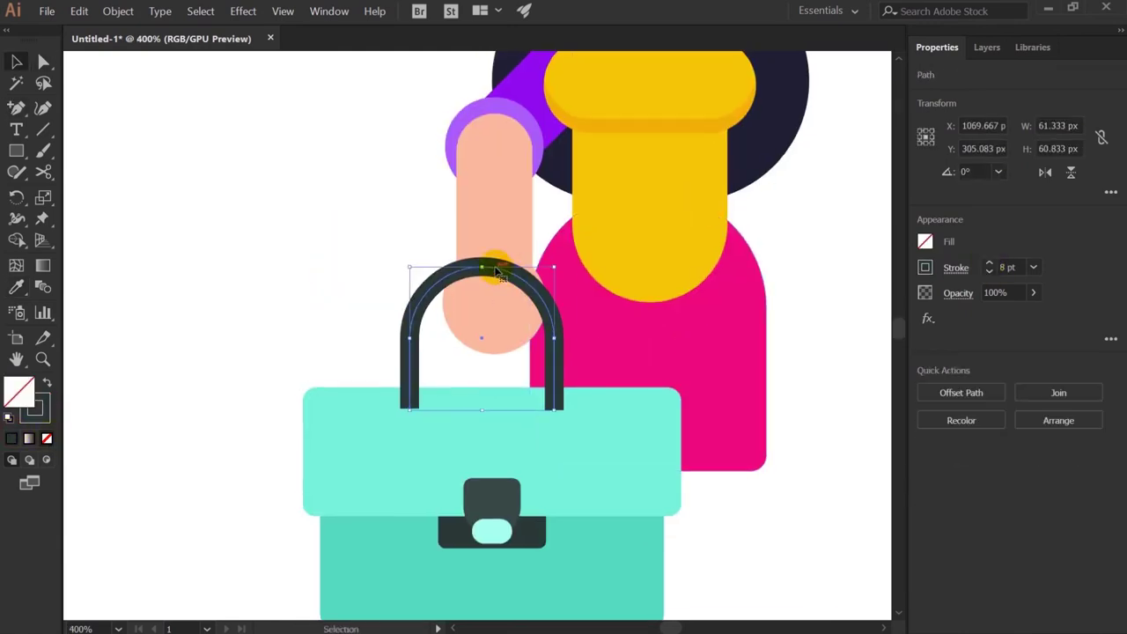
{"action": "mouse_move", "coordinate": [541, 328]}
{"action": "left_mouse_down"}
{"action": "mouse_move", "coordinate": [573, 327]}
{"action": "mouse_move", "coordinate": [558, 327]}
{"action": "left_mouse_up"}
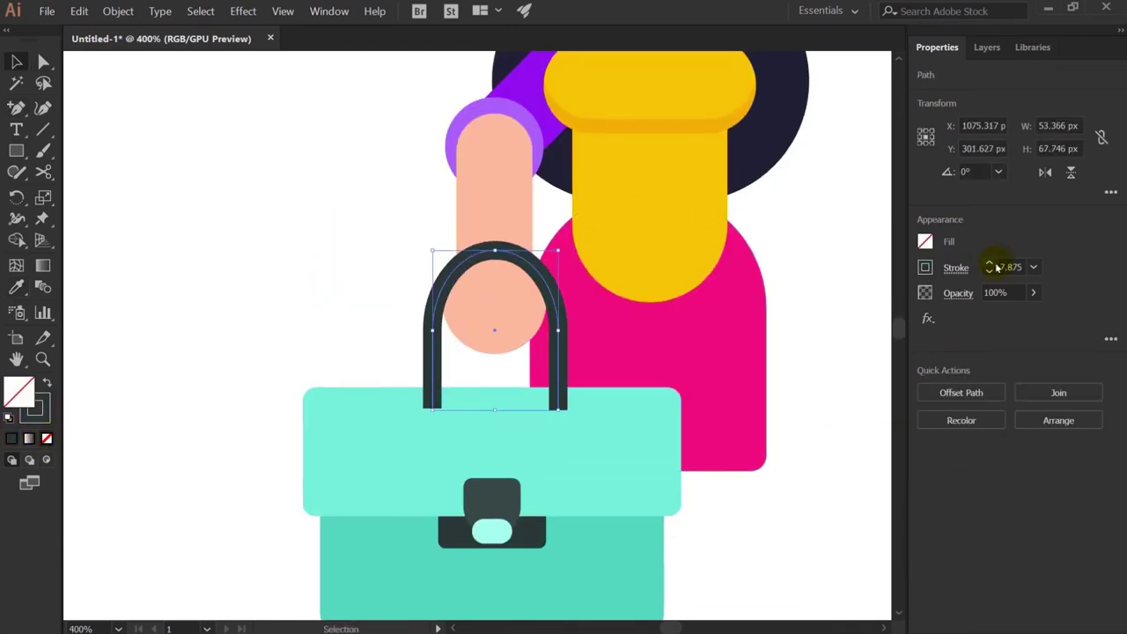
- Give the handle round caps and bring the hand in front of it
{"action": "key", "text": "ctrl+F10"}
{"action": "left_click", "coordinate": [1006, 463]}
{"action": "key", "text": "ctrl+equal"}
{"action": "right_click", "coordinate": [472, 323]}
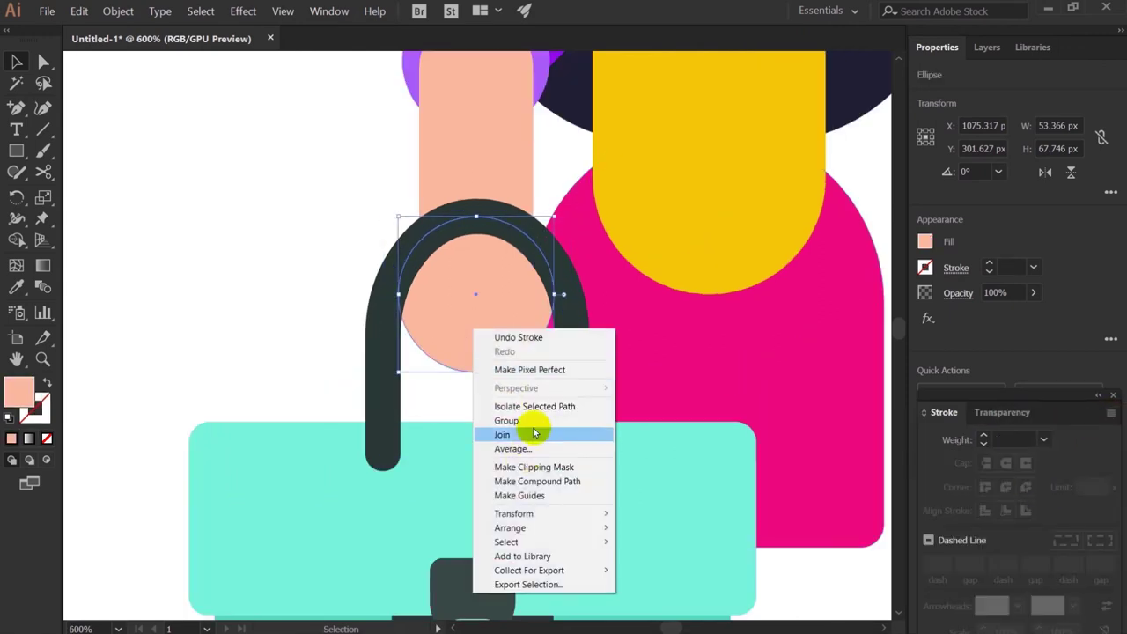
{"action": "key", "text": "Escape"}
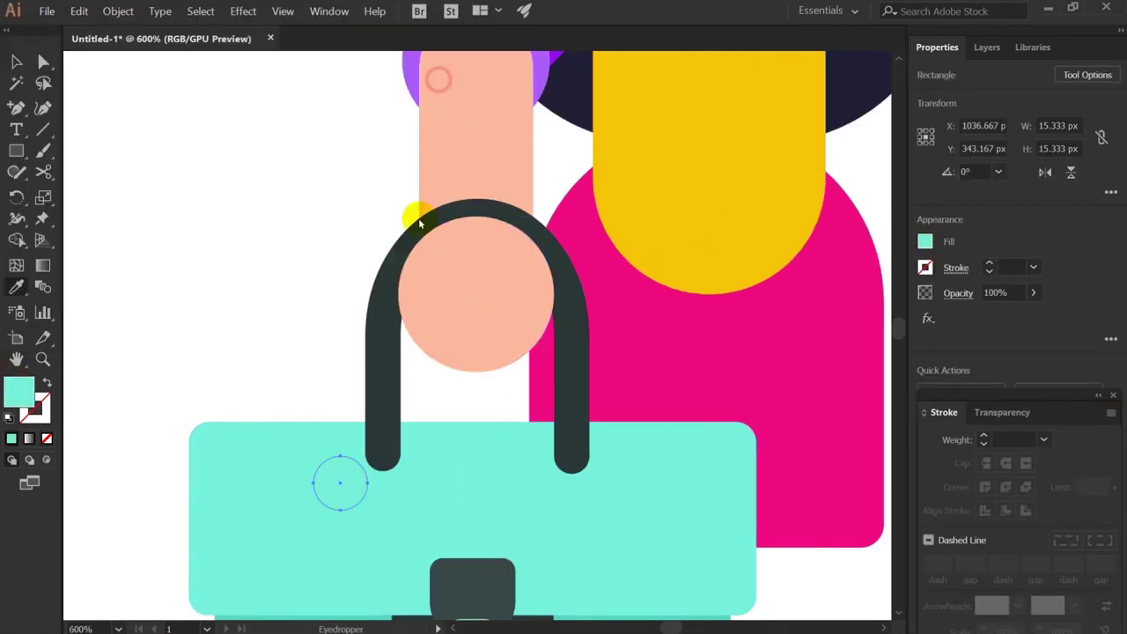
- Position the teal rivets under the handle ends
{"action": "left_click_drag", "start_coordinate": [343, 456], "coordinate": [380, 487]}
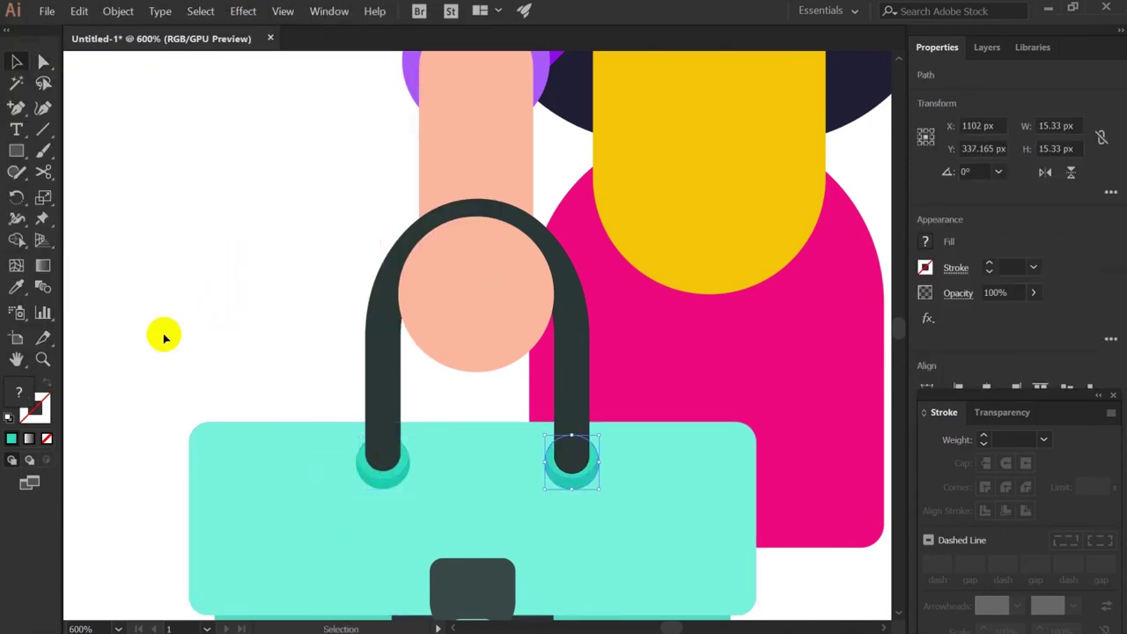
{"action": "key", "text": "ctrl+plus"}
{"action": "key", "text": "ctrl+plus"}
{"action": "key", "text": "ctrl+plus"}
{"action": "key", "text": "a"}
{"action": "left_click", "coordinate": [279, 482]}
{"action": "key", "text": "Escape"}
- Select all the briefcase parts and group them
{"action": "key", "text": "ctrl+minus"}
{"action": "key", "text": "v"}
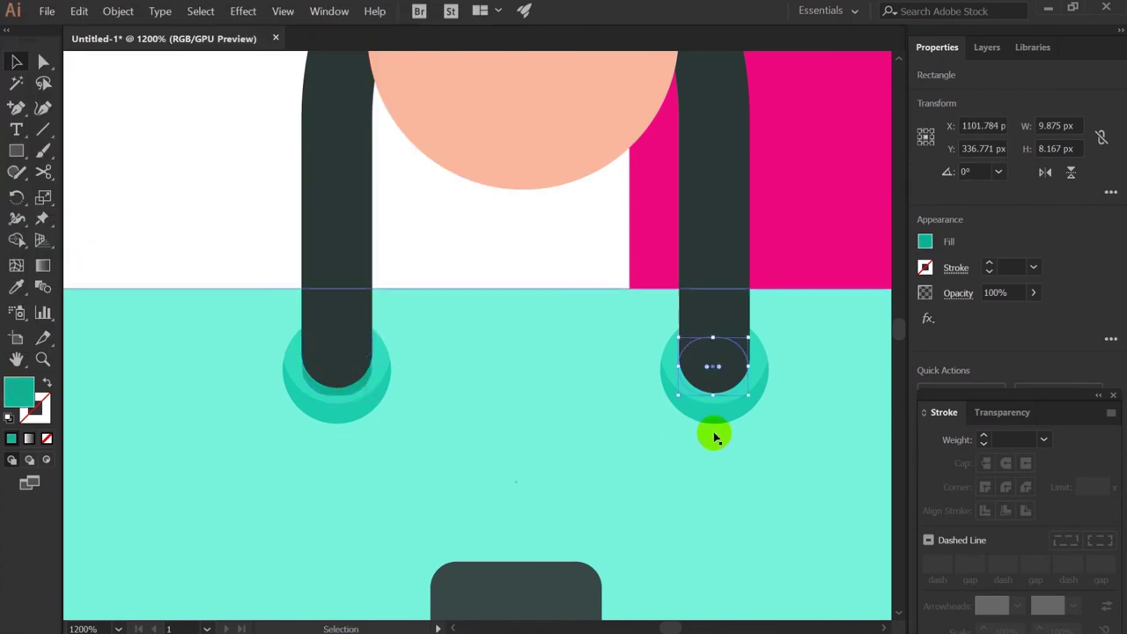
{"action": "key", "text": "ctrl+minus"}
{"action": "key", "text": "ctrl+minus"}
{"action": "key", "text": "ctrl+minus"}
{"action": "left_click_drag", "start_coordinate": [380, 384], "coordinate": [679, 543]}
{"action": "right_click", "coordinate": [485, 370]}
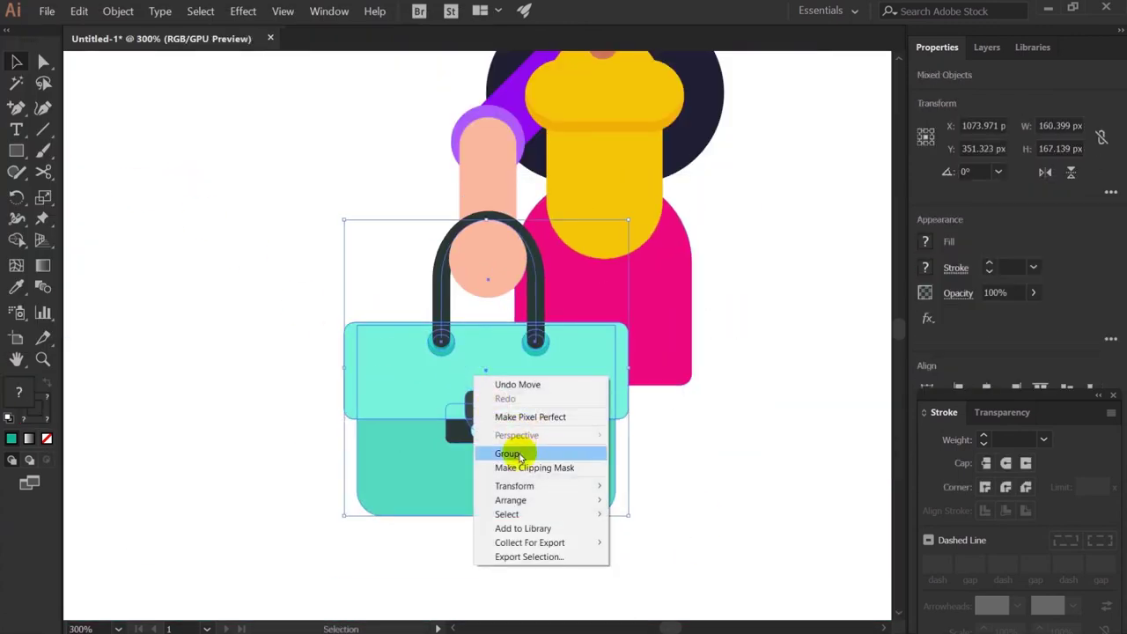
{"action": "left_click", "coordinate": [511, 453]}
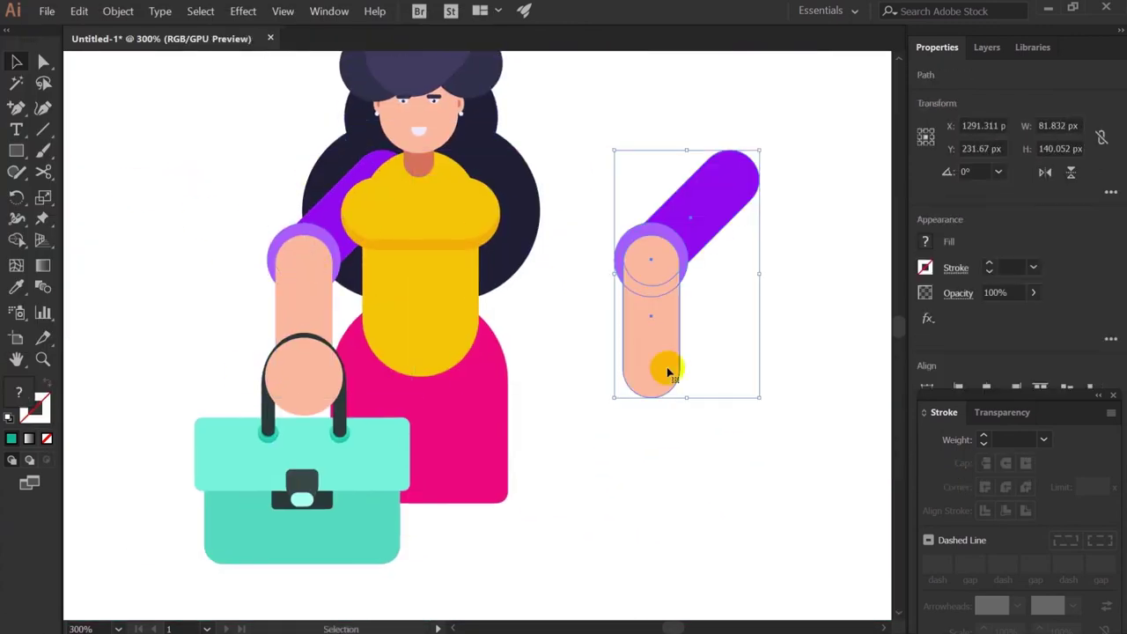
- Duplicate the arm onto the right shoulder and swing its forearm upward
{"action": "mouse_move", "coordinate": [733, 399]}
{"action": "left_mouse_down"}
{"action": "mouse_move", "coordinate": [731, 195]}
{"action": "mouse_move", "coordinate": [541, 243]}
{"action": "left_mouse_up"}
{"action": "key", "text": "ctrl+plus"}
{"action": "left_click_drag", "start_coordinate": [666, 320], "coordinate": [465, 306]}
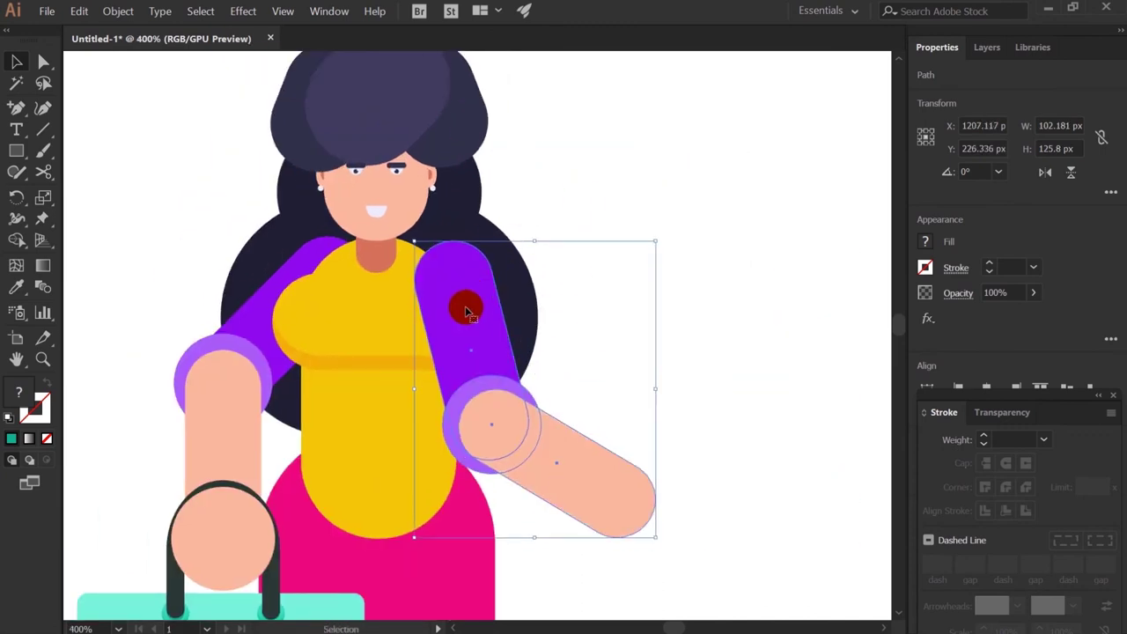
{"action": "left_click", "coordinate": [694, 290]}
{"action": "left_click", "coordinate": [485, 431]}
{"action": "left_click_drag", "start_coordinate": [503, 447], "coordinate": [536, 302]}
{"action": "left_click", "coordinate": [707, 389]}
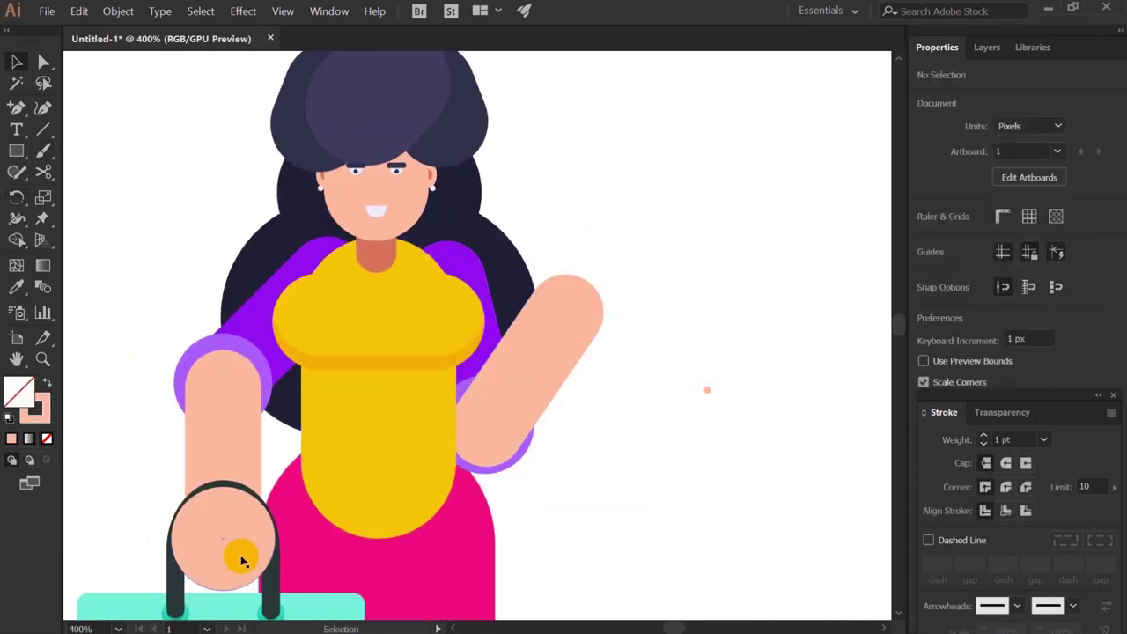
- Add two upright fingers to the raised hand, tilted into a V peace sign
{"action": "key", "text": "a"}
{"action": "key", "text": "ctrl+plus"}
{"action": "left_click_drag", "start_coordinate": [616, 364], "coordinate": [600, 154]}
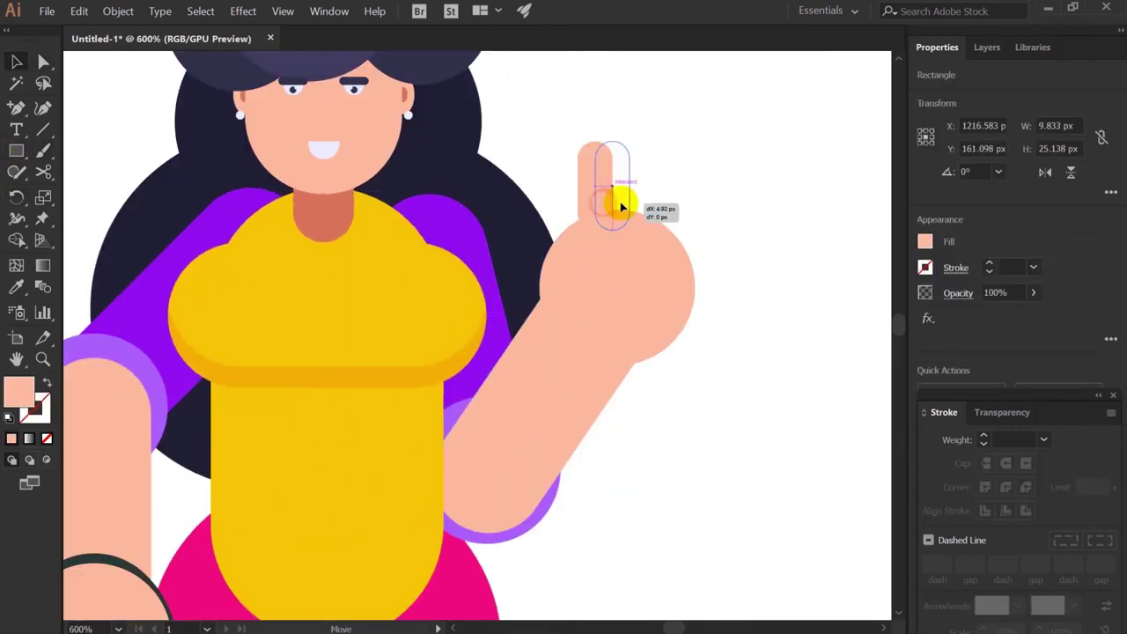
{"action": "left_click_drag", "start_coordinate": [621, 207], "coordinate": [611, 252]}
{"action": "left_click_drag", "start_coordinate": [660, 285], "coordinate": [675, 221]}
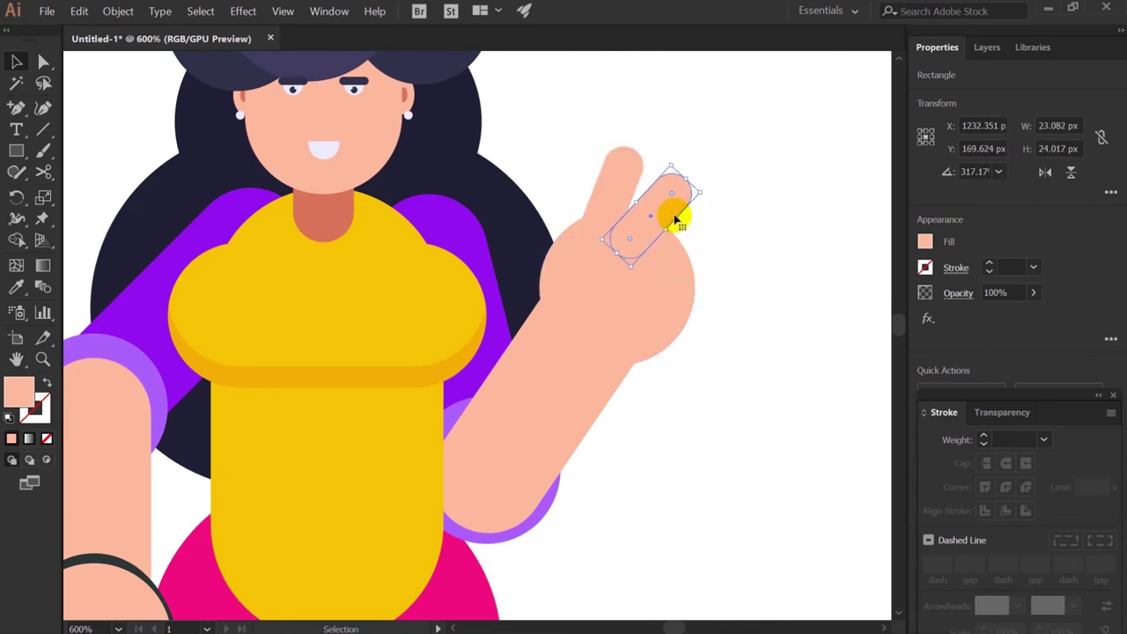
{"action": "left_click", "coordinate": [745, 219]}
- Paste a copy of the round palm onto the lower arm as its hand
{"action": "scroll", "coordinate": [687, 265], "scroll_direction": "up", "scroll_amount": 2}
{"action": "left_click", "coordinate": [658, 328]}
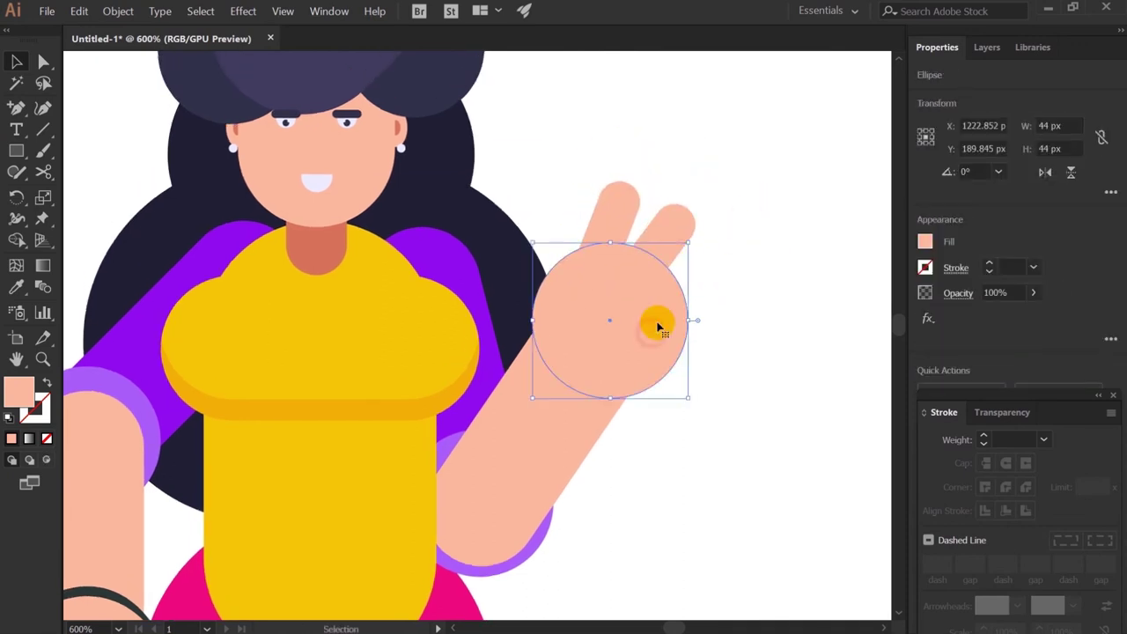
{"action": "left_click", "coordinate": [631, 189]}
{"action": "key", "text": "ctrl+minus"}
{"action": "mouse_move", "coordinate": [540, 410]}
{"action": "left_mouse_down"}
{"action": "mouse_move", "coordinate": [633, 227]}
{"action": "mouse_move", "coordinate": [254, 514]}
{"action": "left_mouse_up"}
{"action": "left_click", "coordinate": [755, 382]}
{"action": "key", "text": "ctrl+plus"}
{"action": "left_click", "coordinate": [626, 335]}
{"action": "left_click", "coordinate": [763, 355]}
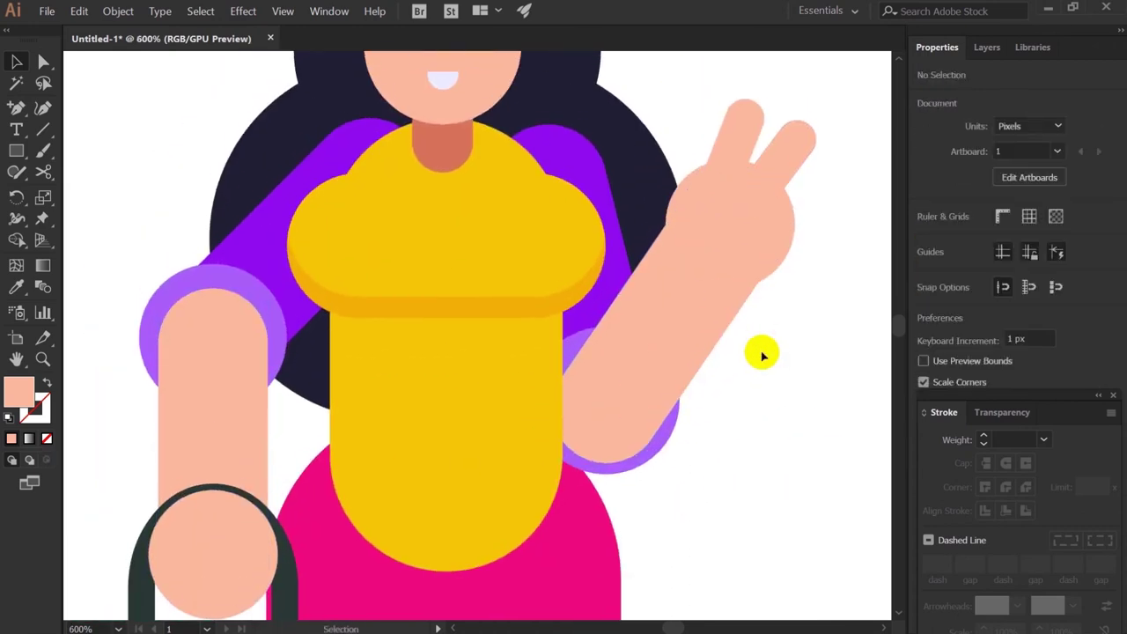
- Join the raised arm and peace-sign hand into one shape, then zoom out to the figure
{"action": "key", "text": "ctrl+minus"}
{"action": "key", "text": "ctrl+minus"}
{"action": "left_click", "coordinate": [540, 322]}
{"action": "left_click", "coordinate": [635, 337]}
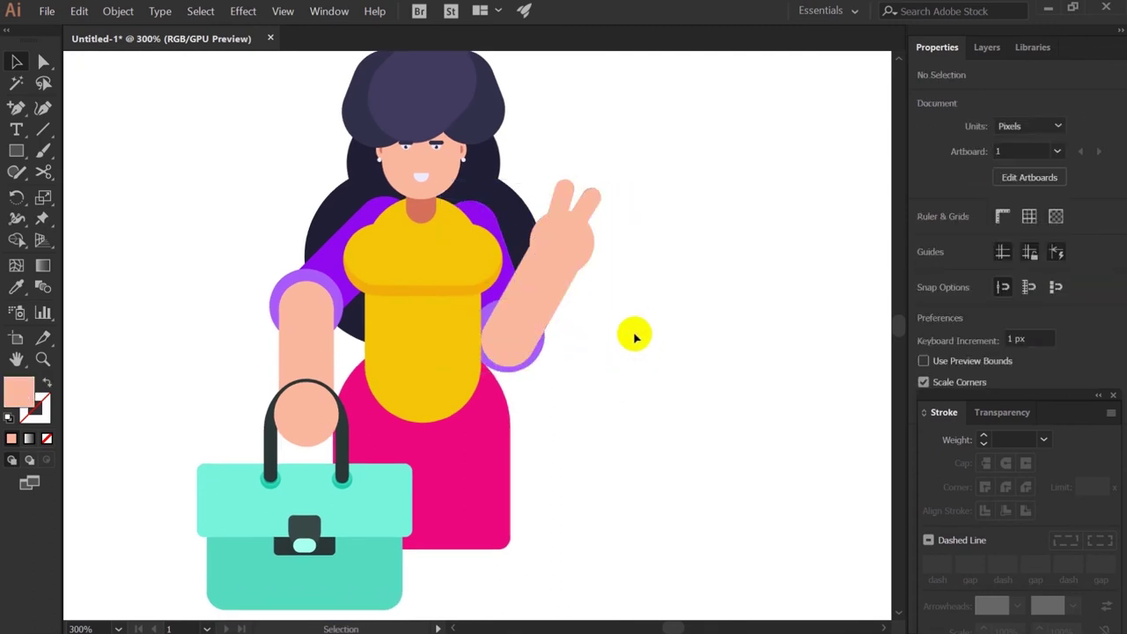
{"action": "left_click", "coordinate": [540, 322]}
{"action": "key", "text": "ctrl+plus"}
{"action": "left_click", "coordinate": [533, 221]}
{"action": "right_click", "coordinate": [552, 335]}
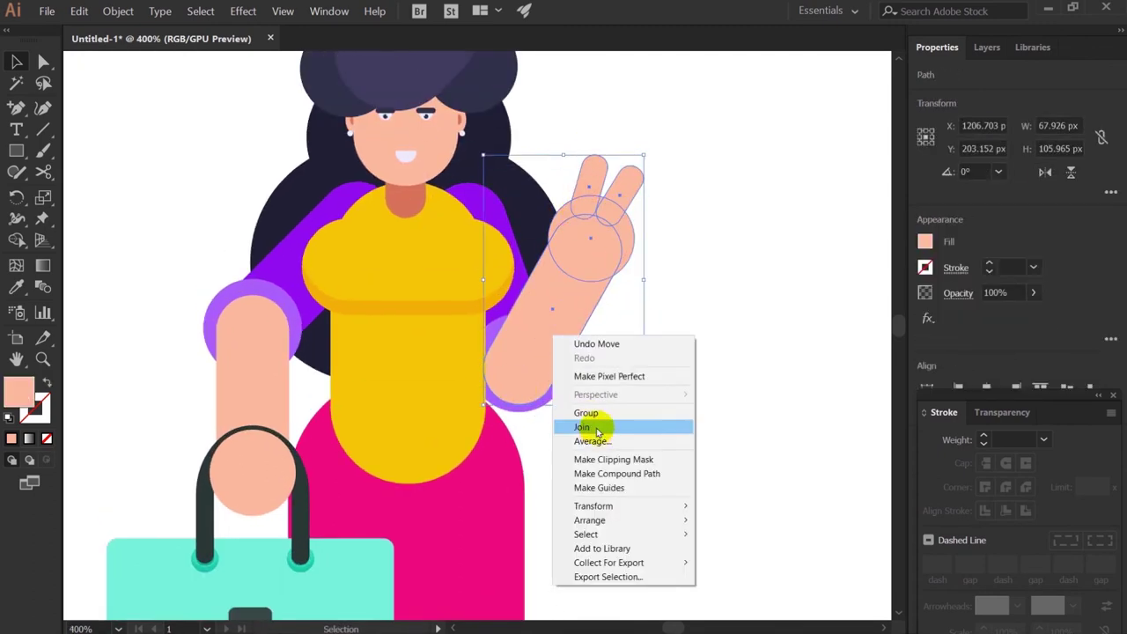
{"action": "left_click", "coordinate": [583, 427]}
{"action": "left_click", "coordinate": [697, 408]}
{"action": "key", "text": "ctrl+minus"}
{"action": "key", "text": "ctrl+minus"}
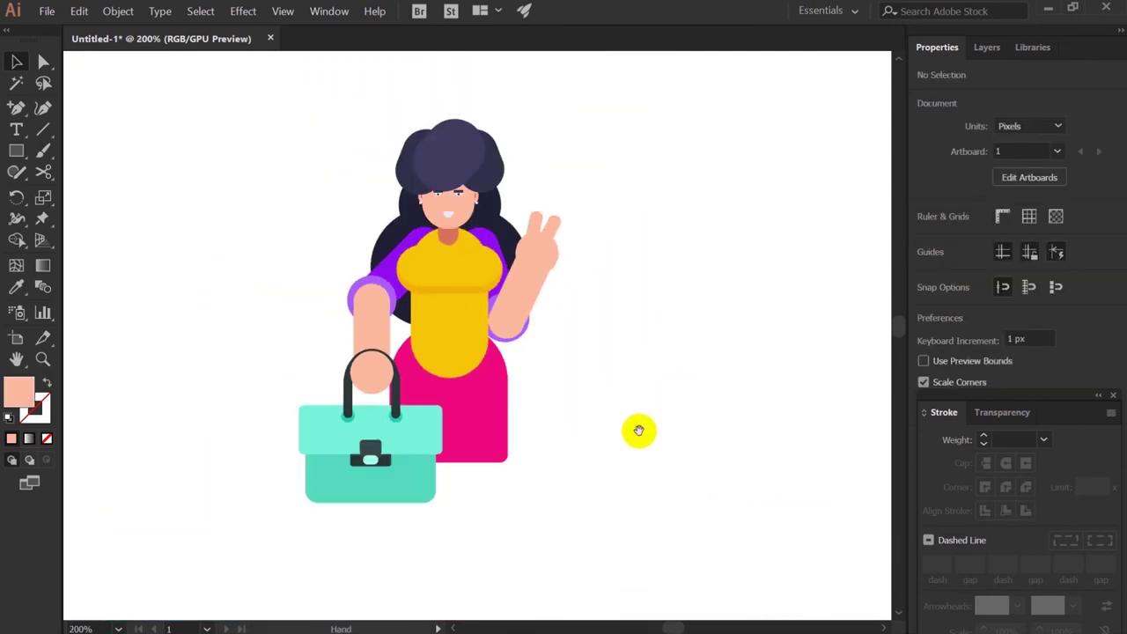
{"action": "left_click_drag", "start_coordinate": [639, 429], "coordinate": [655, 390]}
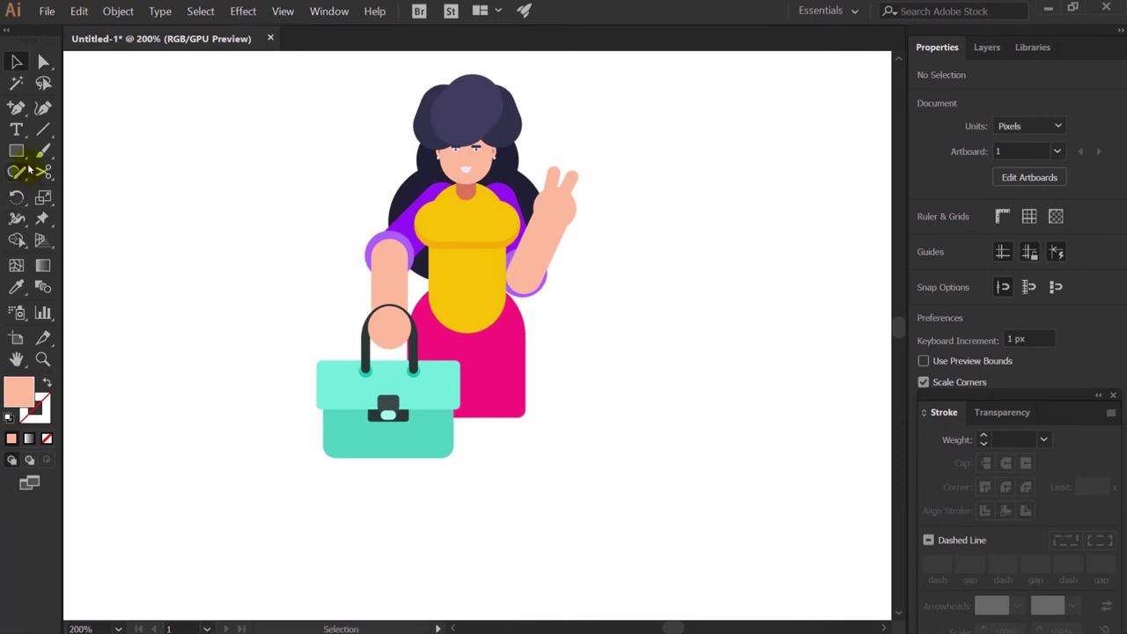
- Draw a peach leg below the skirt and send it behind the skirt
{"action": "key", "text": "m"}
{"action": "left_click_drag", "start_coordinate": [474, 389], "coordinate": [516, 584]}
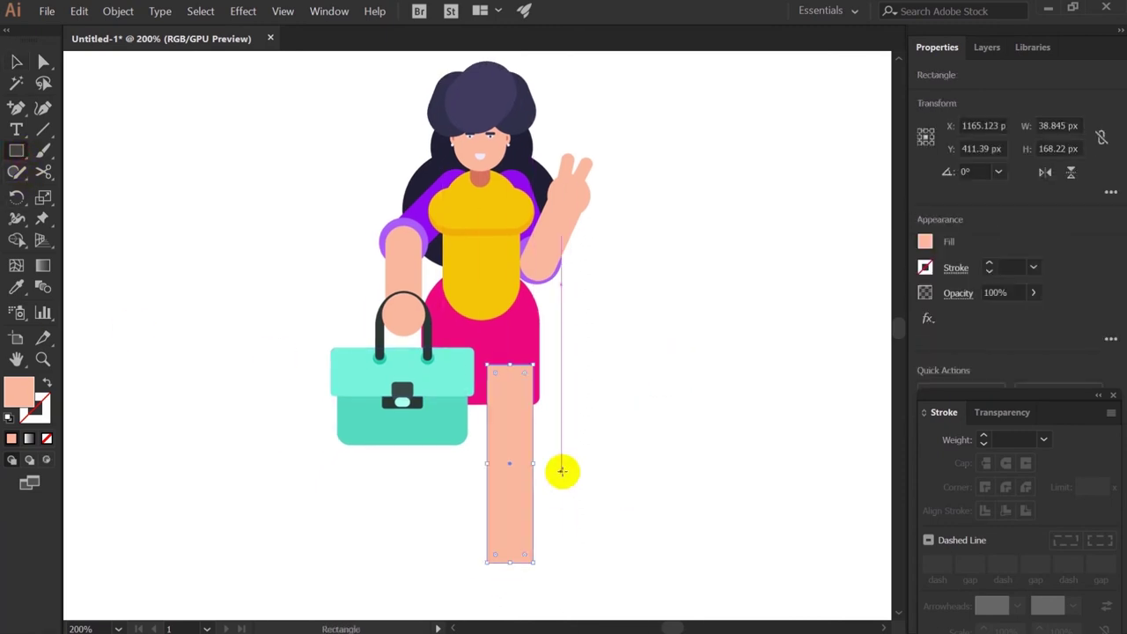
{"action": "key", "text": "ctrl+plus"}
{"action": "right_click", "coordinate": [498, 130]}
{"action": "left_click", "coordinate": [687, 375]}
- Add a teal shoe at the foot with its top rounded into a semicircle
{"action": "left_click_drag", "start_coordinate": [494, 541], "coordinate": [539, 532]}
{"action": "key", "text": "a"}
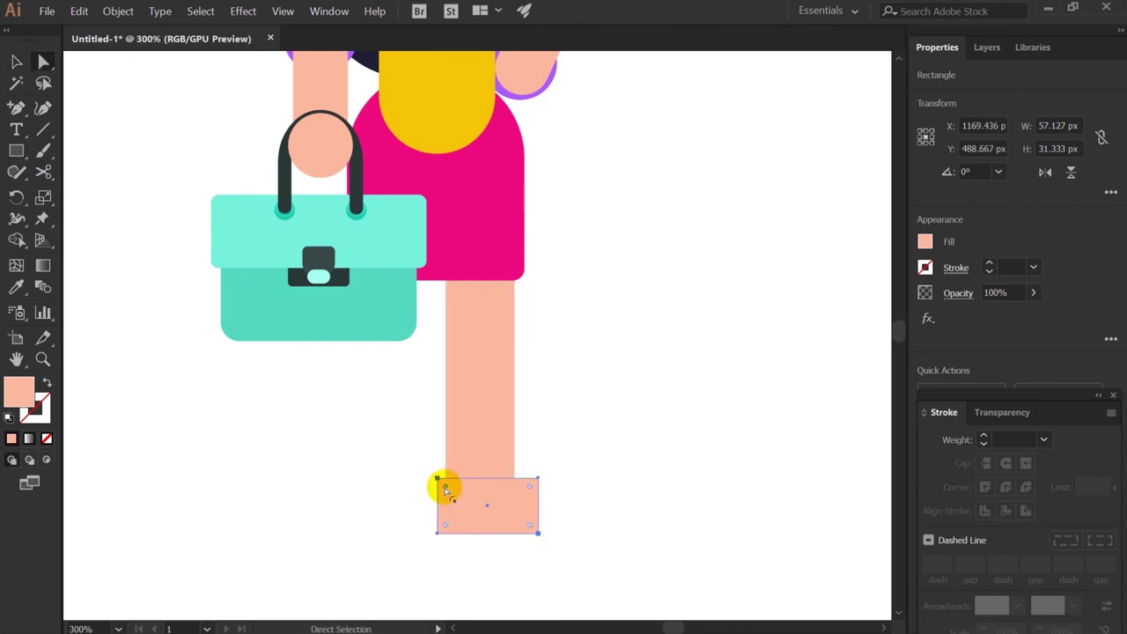
{"action": "left_click_drag", "start_coordinate": [529, 489], "coordinate": [487, 599]}
{"action": "key", "text": "b"}
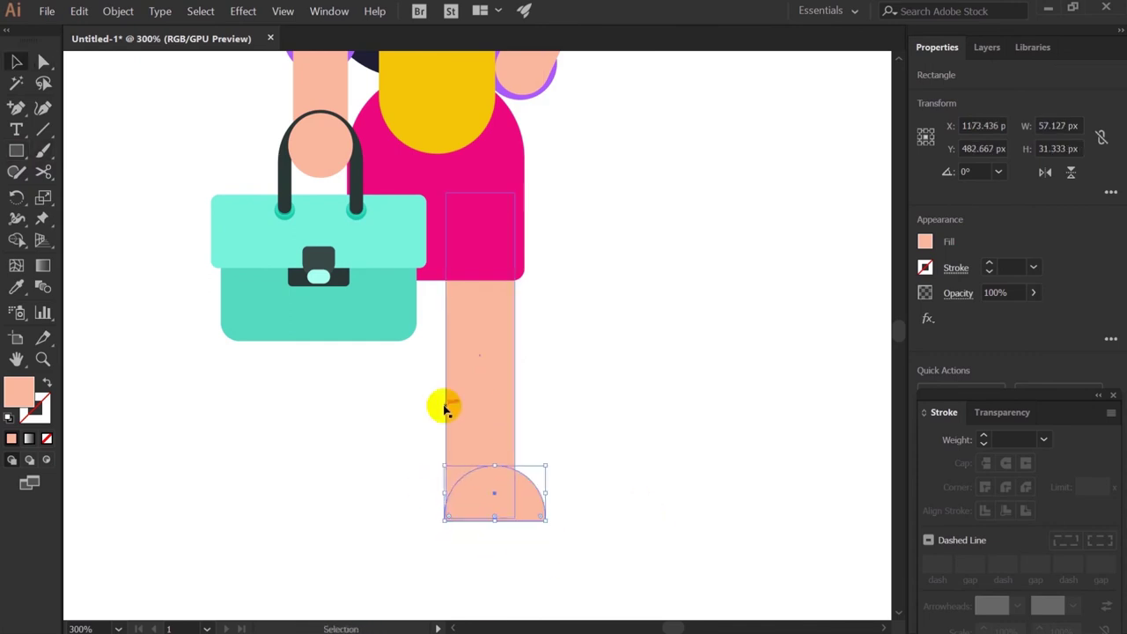
{"action": "double_click", "coordinate": [20, 390]}
{"action": "key", "text": "Escape"}
- Reflect a copy of the leg and shoe beside the first and send both behind the skirt
{"action": "key", "text": "i"}
{"action": "left_click", "coordinate": [220, 296]}
{"action": "left_click_drag", "start_coordinate": [494, 489], "coordinate": [254, 489]}
{"action": "right_click", "coordinate": [253, 221]}
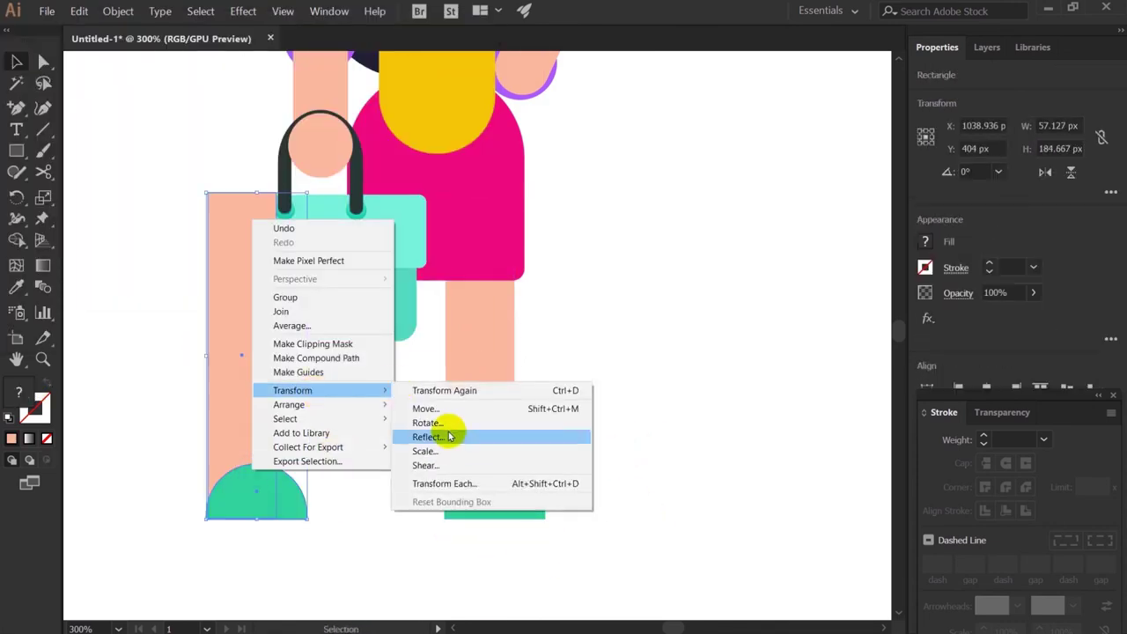
{"action": "left_click", "coordinate": [427, 437]}
{"action": "key", "text": "Return"}
{"action": "left_click_drag", "start_coordinate": [265, 397], "coordinate": [388, 396]}
{"action": "right_click", "coordinate": [410, 217]}
{"action": "left_click", "coordinate": [528, 465]}
- Bring up the Join options for the legs and pan to review the figure
{"action": "right_click", "coordinate": [514, 170]}
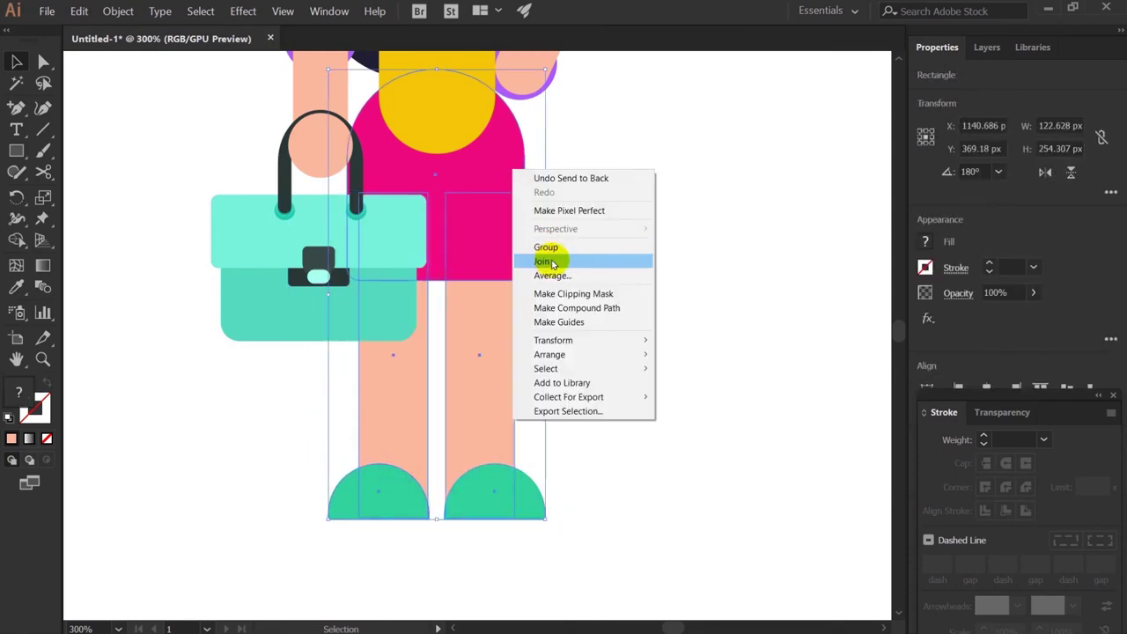
{"action": "mouse_move", "coordinate": [616, 377]}
{"action": "left_mouse_down"}
{"action": "mouse_move", "coordinate": [569, 327]}
{"action": "mouse_move", "coordinate": [637, 390]}
{"action": "mouse_move", "coordinate": [569, 385]}
{"action": "mouse_move", "coordinate": [590, 357]}
{"action": "left_mouse_up"}
{"action": "scroll", "coordinate": [637, 390], "scroll_direction": "down", "scroll_amount": 4}
{"action": "scroll", "coordinate": [626, 390], "scroll_direction": "up", "scroll_amount": 6}
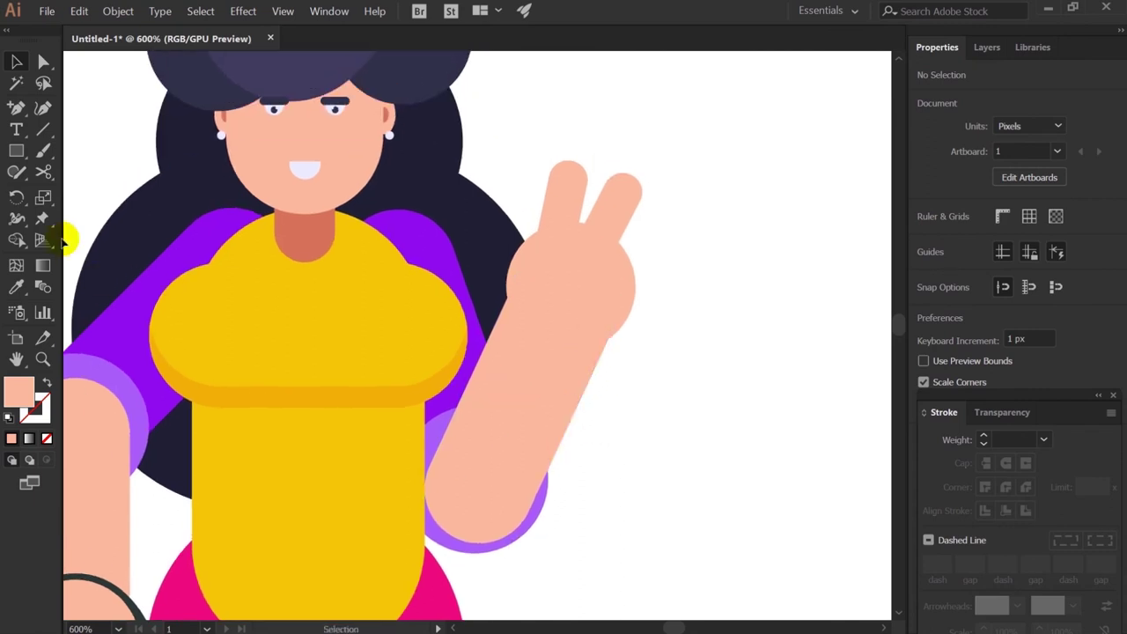
- Draw a pink band rectangle across the raised wrist
{"action": "left_click", "coordinate": [16, 151]}
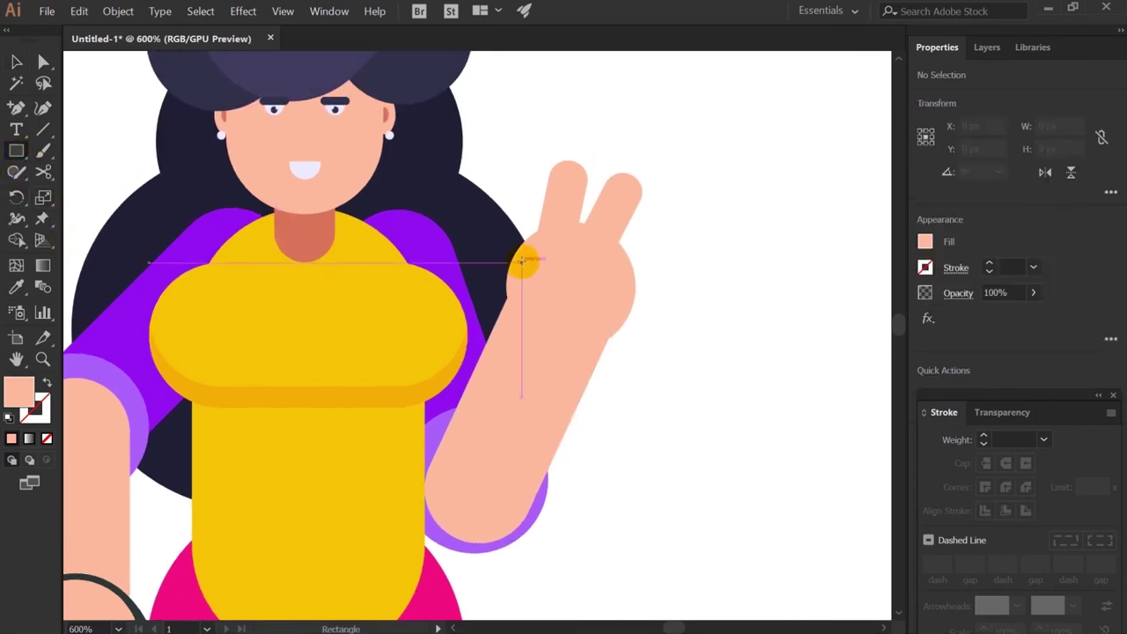
{"action": "mouse_move", "coordinate": [521, 261]}
{"action": "left_mouse_down"}
{"action": "mouse_move", "coordinate": [596, 364]}
{"action": "mouse_move", "coordinate": [580, 356]}
{"action": "left_mouse_up"}
{"action": "key", "text": "v"}
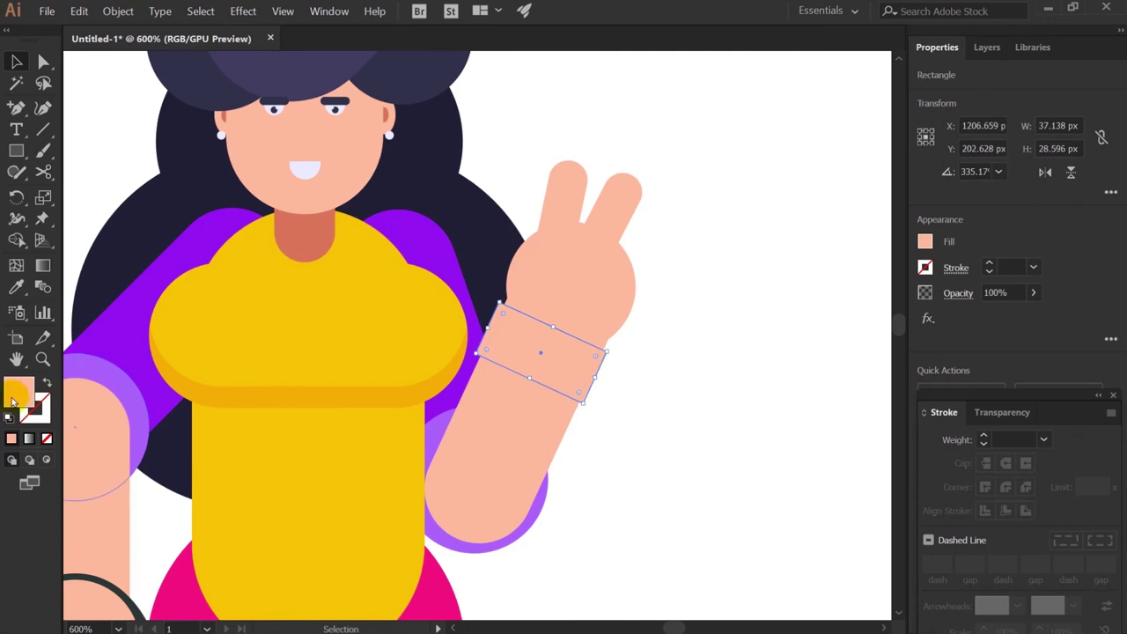
{"action": "double_click", "coordinate": [19, 391]}
{"action": "left_click", "coordinate": [433, 76]}
{"action": "left_click", "coordinate": [665, 411]}
{"action": "key", "text": "ctrl+equal"}
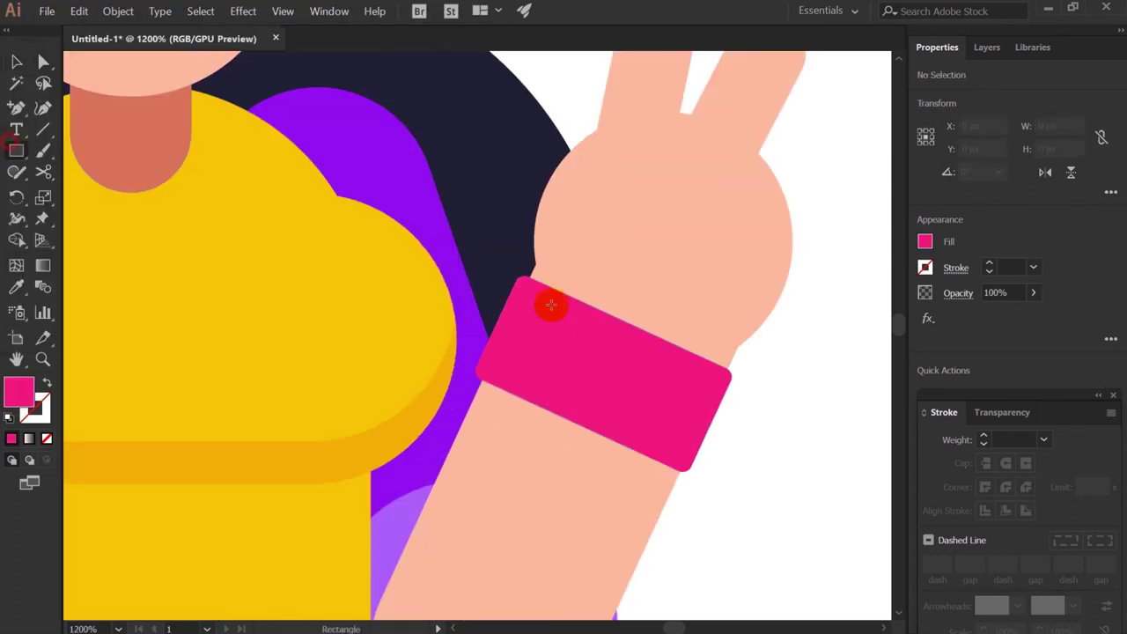
- Add a yellow stripe across the band and a darker pink end
{"action": "mouse_move", "coordinate": [551, 305]}
{"action": "left_mouse_down"}
{"action": "mouse_move", "coordinate": [549, 287]}
{"action": "mouse_move", "coordinate": [707, 421]}
{"action": "left_mouse_up"}
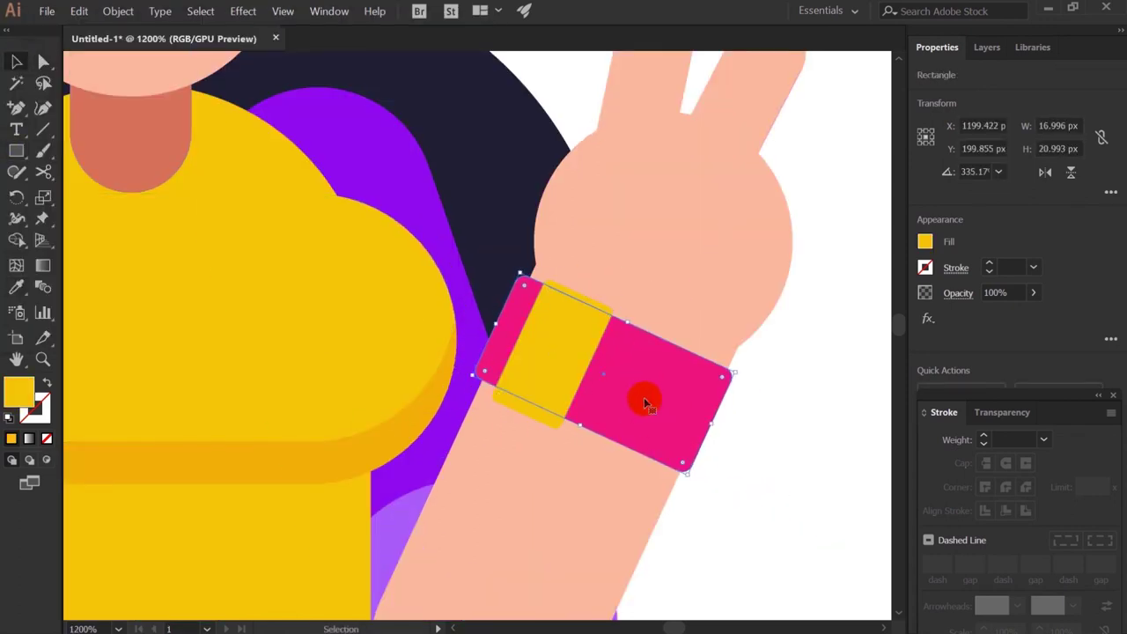
{"action": "left_click_drag", "start_coordinate": [560, 422], "coordinate": [641, 448]}
{"action": "double_click", "coordinate": [19, 390]}
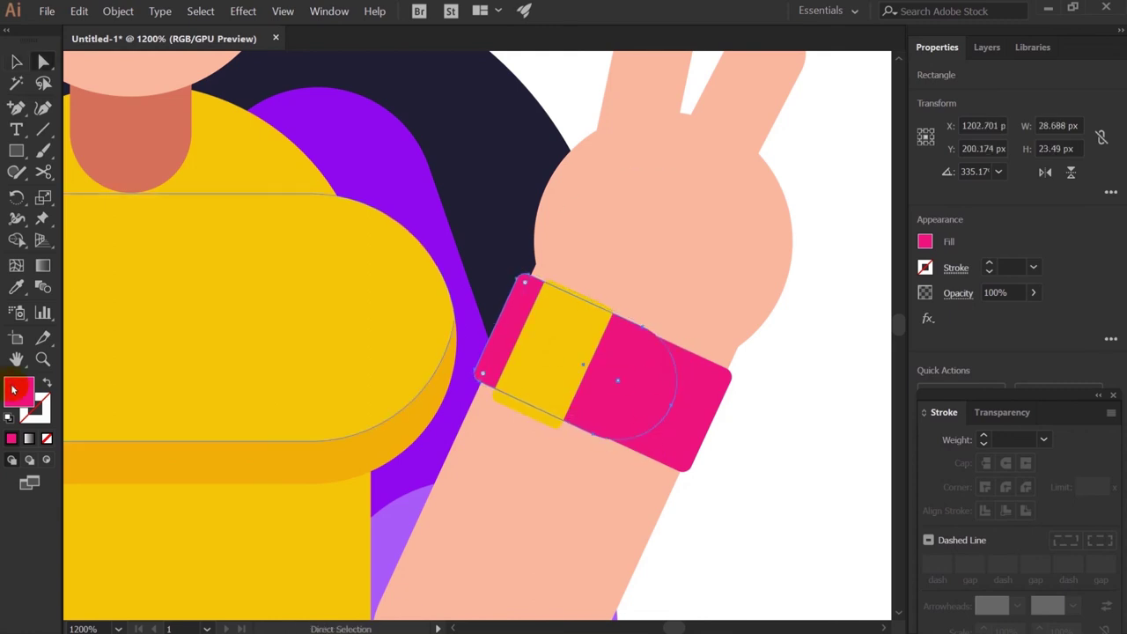
{"action": "left_click", "coordinate": [438, 76]}
{"action": "double_click", "coordinate": [19, 390]}
{"action": "left_click", "coordinate": [448, 70]}
- Move the small circle into place on the wristband and zoom out to review
{"action": "left_click", "coordinate": [787, 450]}
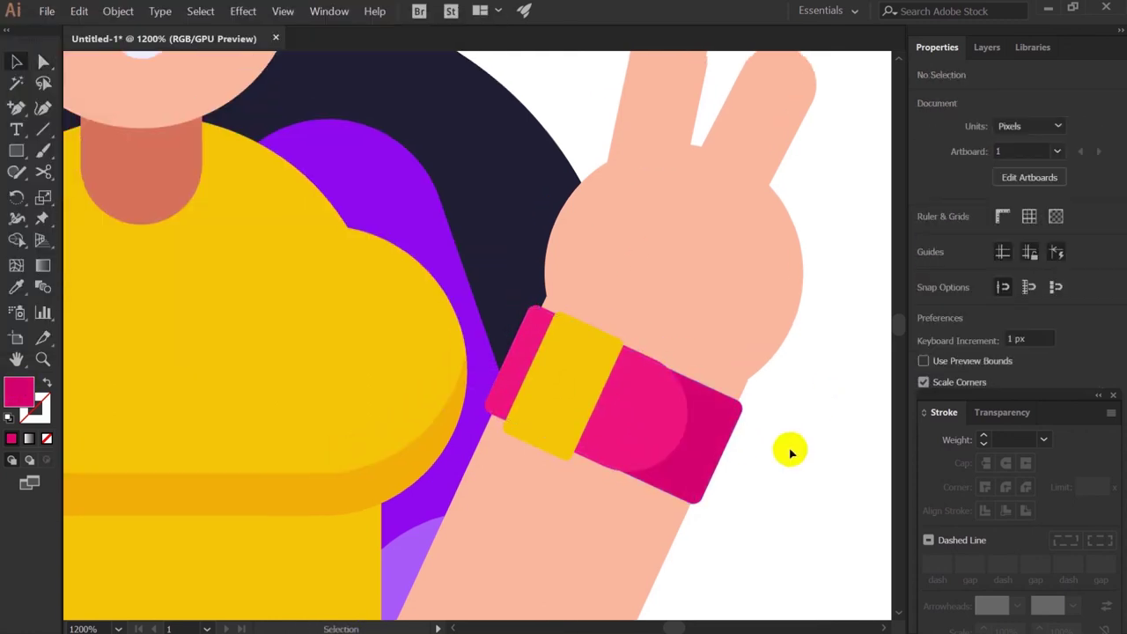
{"action": "mouse_move", "coordinate": [662, 390]}
{"action": "left_mouse_down"}
{"action": "mouse_move", "coordinate": [636, 406]}
{"action": "mouse_move", "coordinate": [660, 414]}
{"action": "left_mouse_up"}
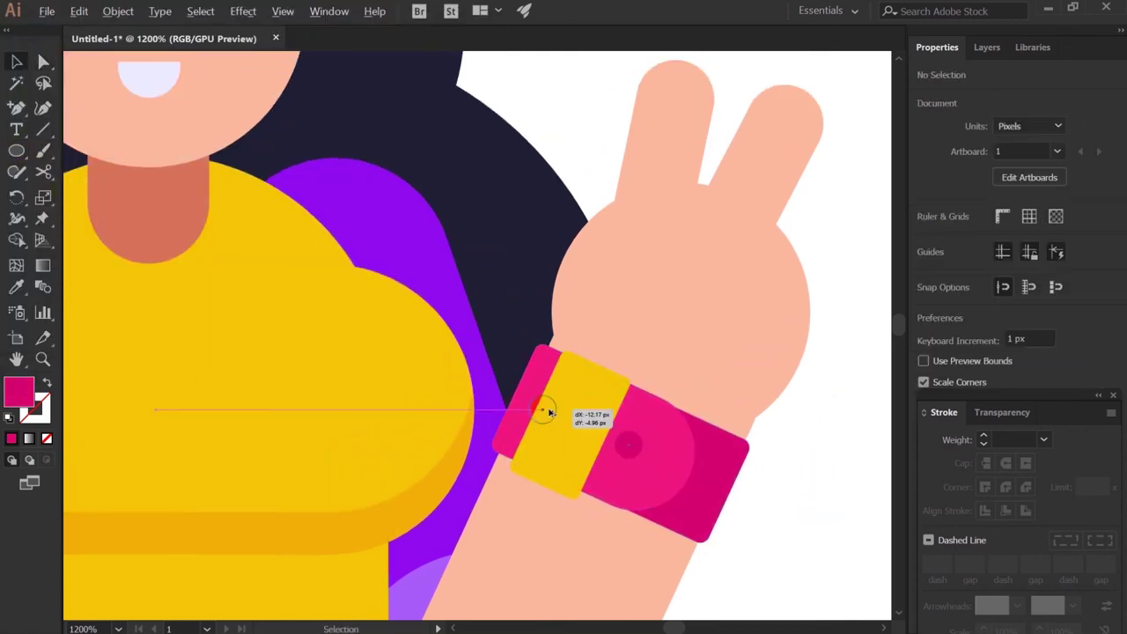
{"action": "key", "text": "ctrl+plus"}
{"action": "left_click", "coordinate": [627, 495]}
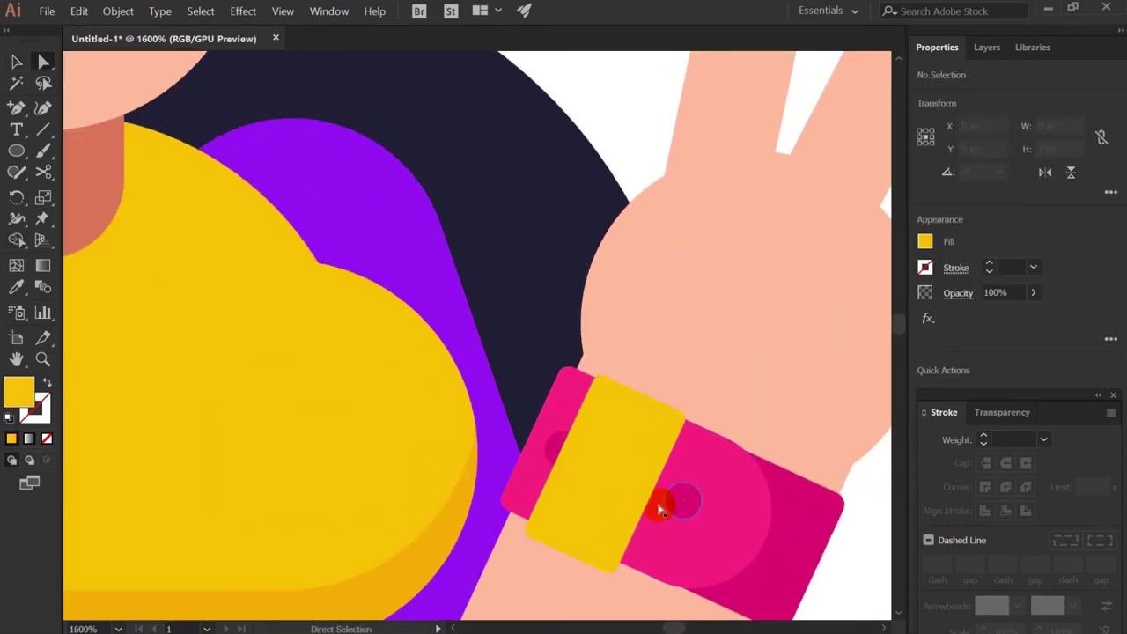
{"action": "key", "text": "ctrl+minus"}
{"action": "key", "text": "ctrl+minus"}
{"action": "key", "text": "ctrl+minus"}
{"action": "left_click_drag", "start_coordinate": [836, 526], "coordinate": [674, 358]}
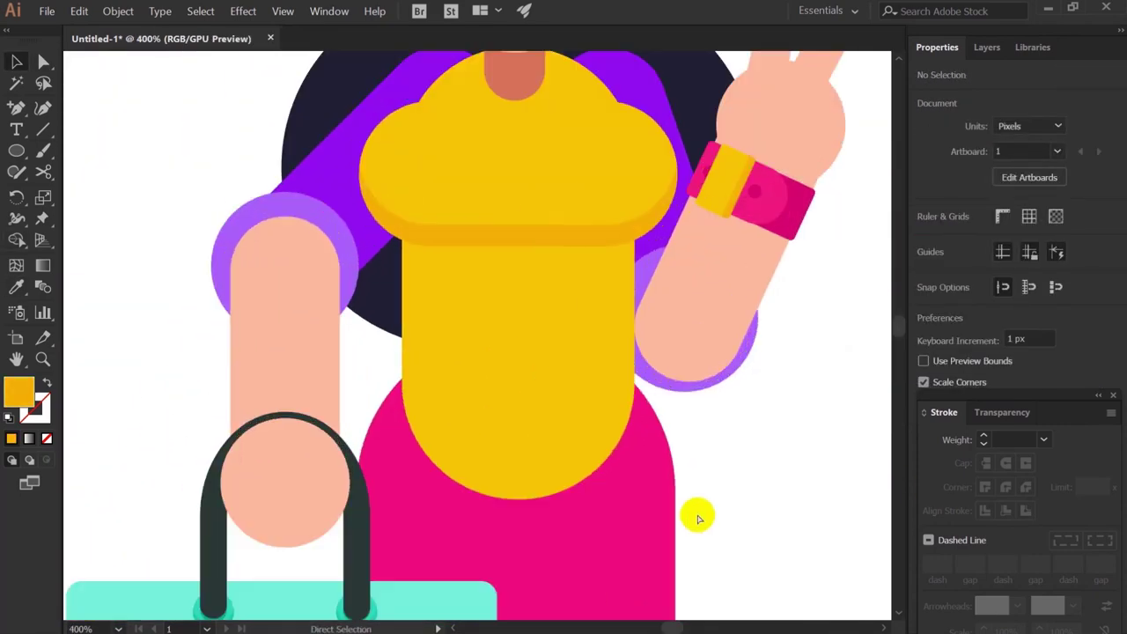
- Cut a thin dark navy crescent from a circle and place it behind one side of the hair
{"action": "left_click_drag", "start_coordinate": [727, 239], "coordinate": [545, 408]}
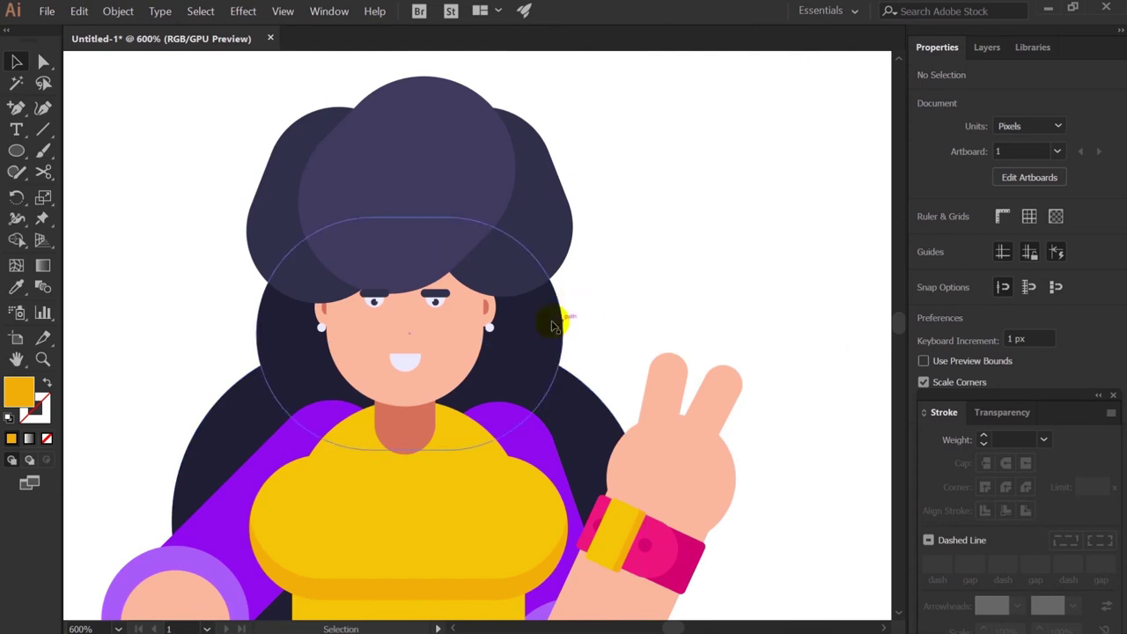
{"action": "key", "text": "ctrl+plus"}
{"action": "key", "text": "ctrl+plus"}
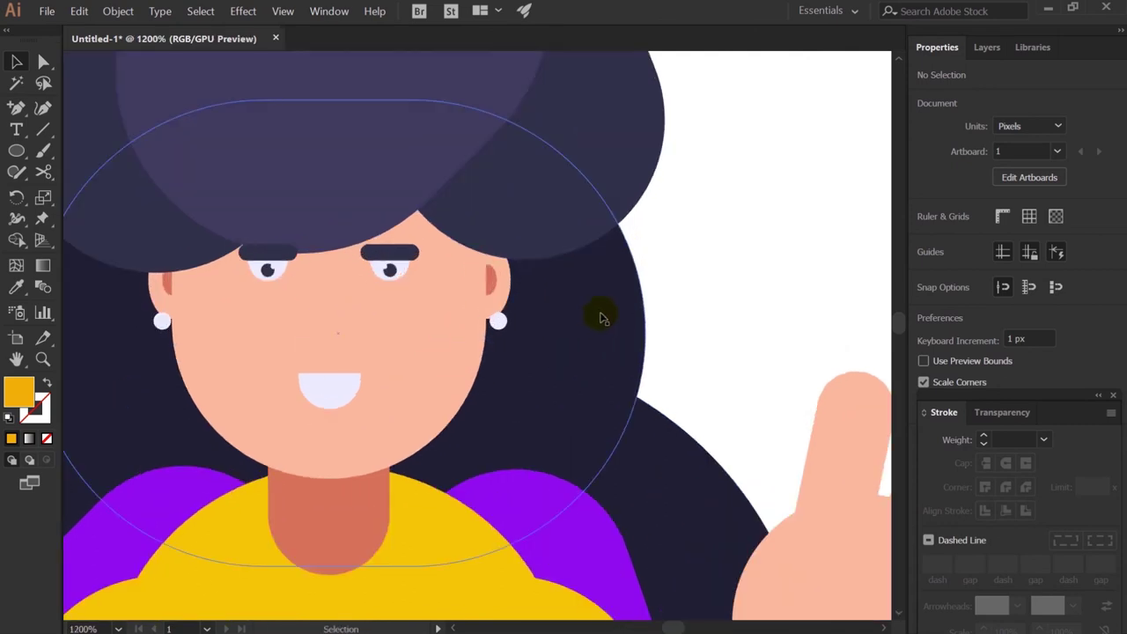
{"action": "left_click_drag", "start_coordinate": [598, 312], "coordinate": [430, 373]}
{"action": "key", "text": "ctrl+v"}
{"action": "left_click", "coordinate": [373, 397]}
{"action": "left_click", "coordinate": [717, 300], "text": "alt"}
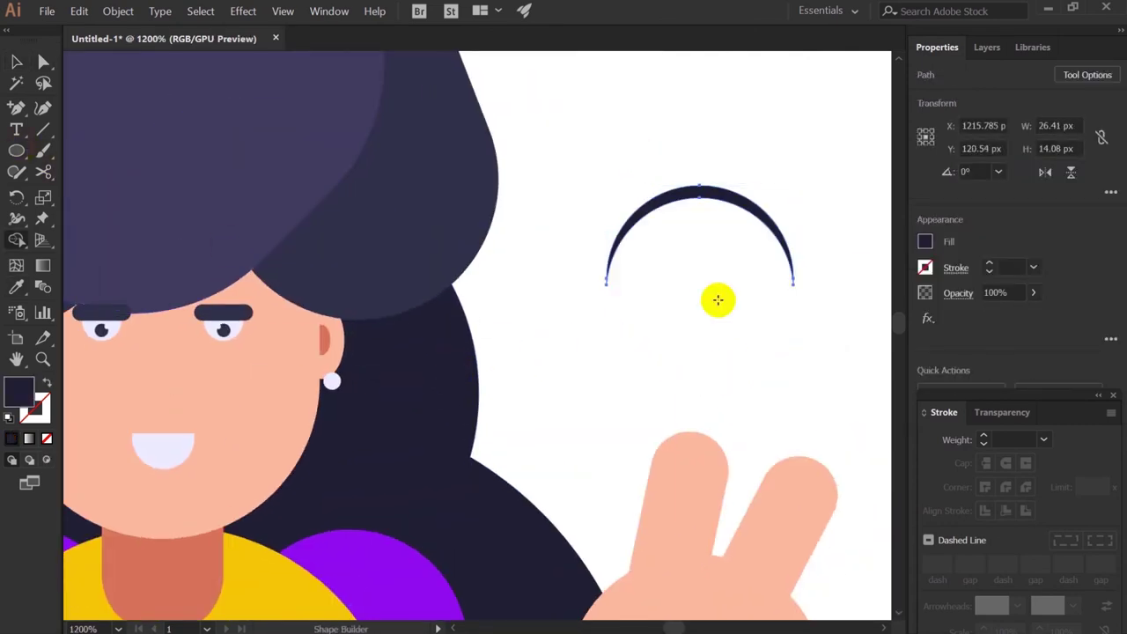
{"action": "mouse_move", "coordinate": [717, 299]}
{"action": "left_mouse_down"}
{"action": "mouse_move", "coordinate": [737, 353]}
{"action": "mouse_move", "coordinate": [560, 361]}
{"action": "mouse_move", "coordinate": [553, 373]}
{"action": "mouse_move", "coordinate": [199, 352]}
{"action": "mouse_move", "coordinate": [297, 390]}
{"action": "mouse_move", "coordinate": [272, 410]}
{"action": "left_mouse_up"}
{"action": "right_click", "coordinate": [518, 342]}
{"action": "left_click", "coordinate": [734, 570]}
- Reflect a copy of the crescent to the hair's other side, also behind the hair
{"action": "key", "text": "ctrl+minus"}
{"action": "right_click", "coordinate": [188, 317]}
{"action": "left_click", "coordinate": [391, 523]}
{"action": "right_click", "coordinate": [214, 344]}
{"action": "left_click", "coordinate": [387, 534]}
{"action": "left_click", "coordinate": [670, 290]}
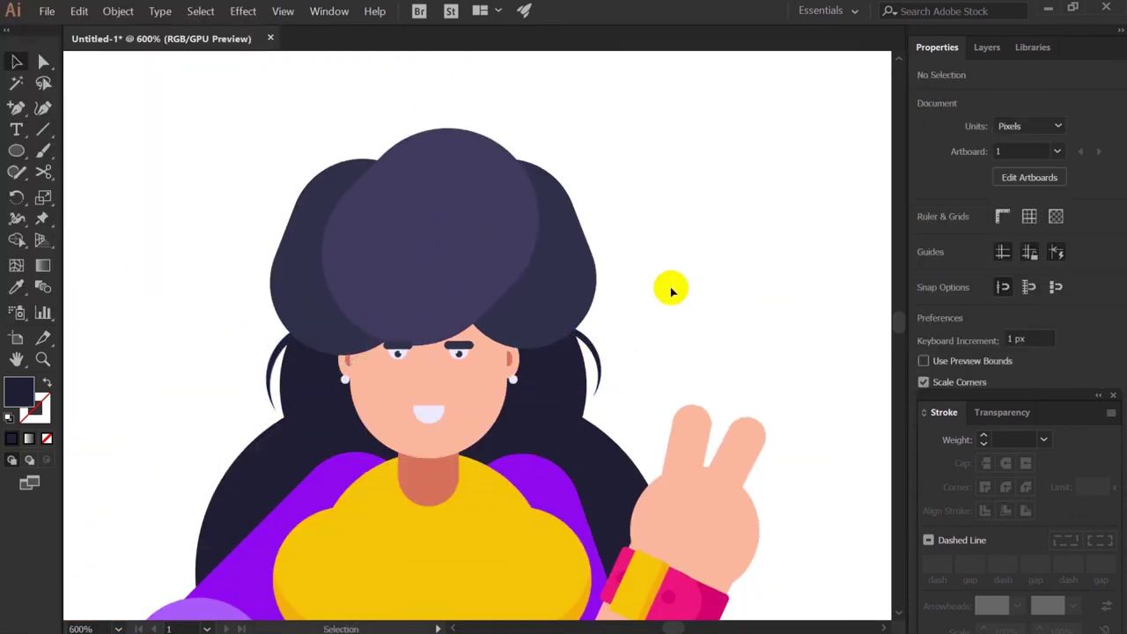
{"action": "key", "text": "ctrl+minus"}
{"action": "key", "text": "ctrl+minus"}
{"action": "key", "text": "ctrl+minus"}
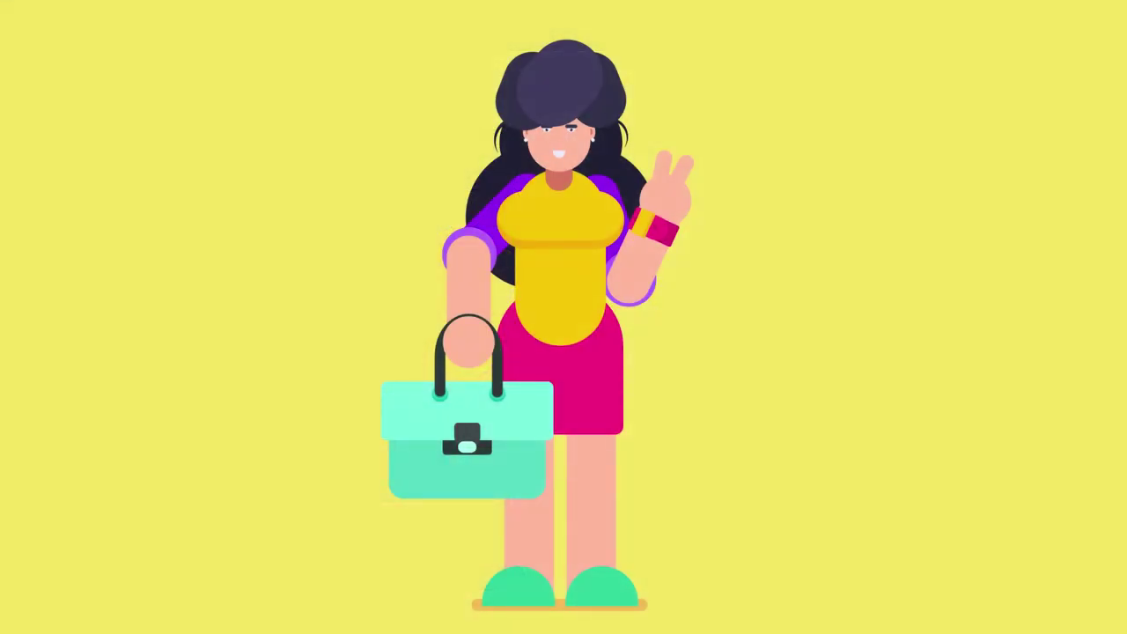